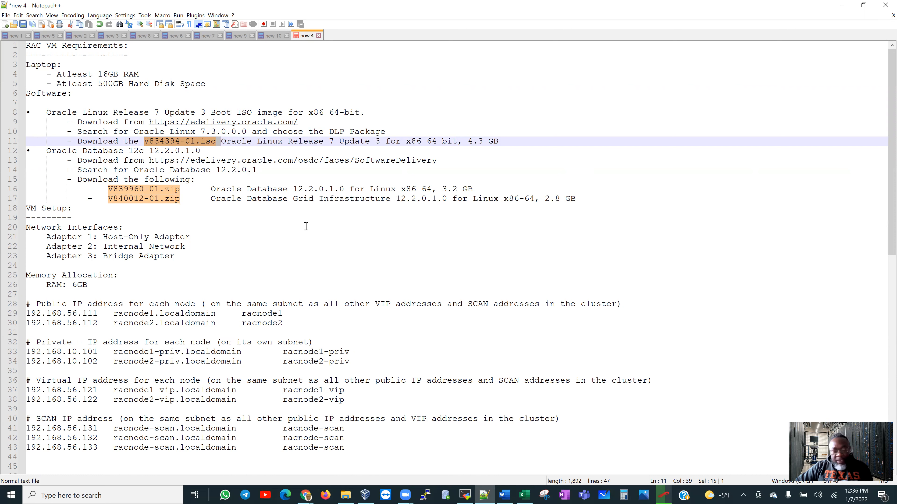
Highlight the Host-Only, Internal Network and Bridge adapter lines and the 16GB and 6GB RAM figures.
left_click_drag(108, 237, 195, 237)
left_click_drag(105, 245, 185, 243)
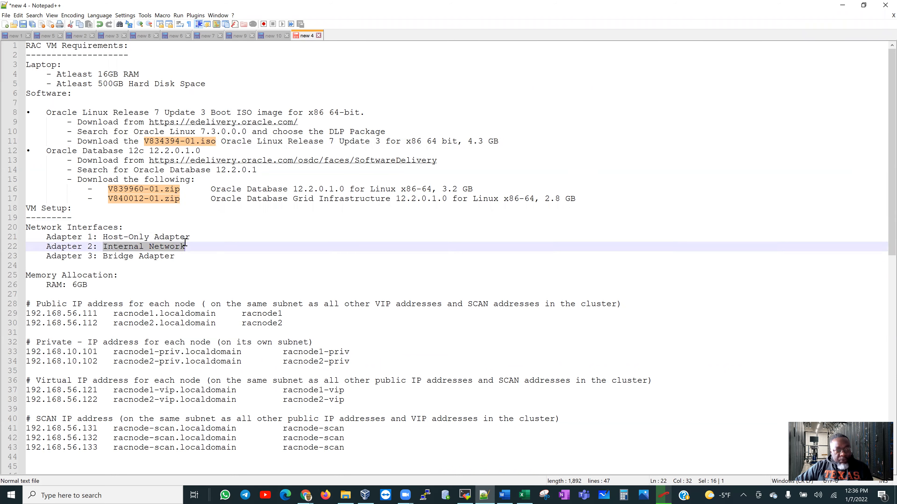
left_click_drag(104, 255, 177, 256)
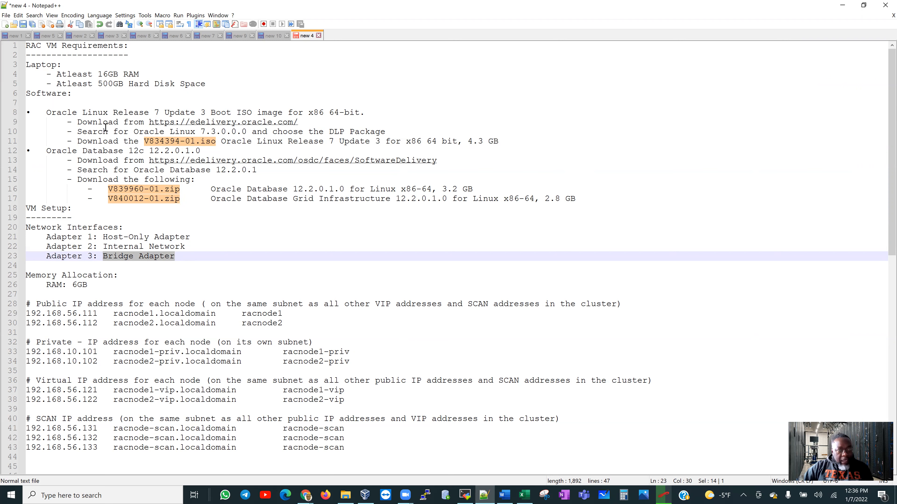
left_click(99, 75)
left_click_drag(105, 75, 109, 74)
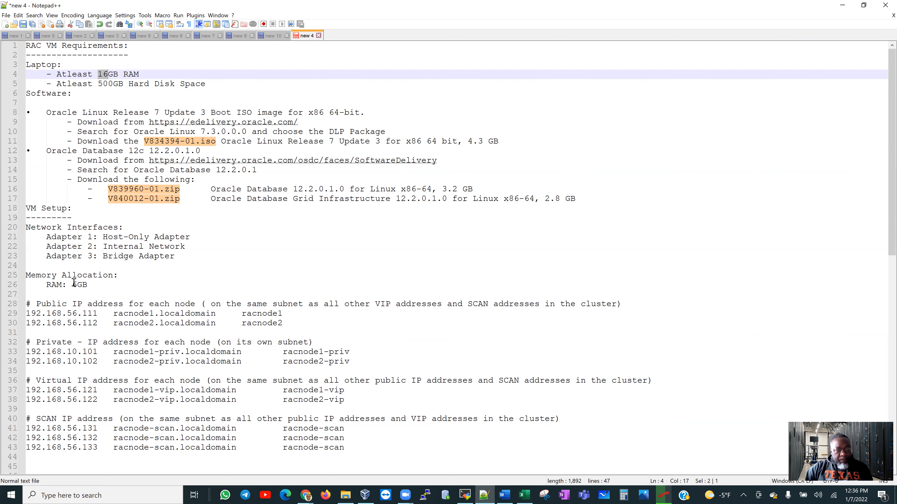
left_click_drag(71, 286, 76, 283)
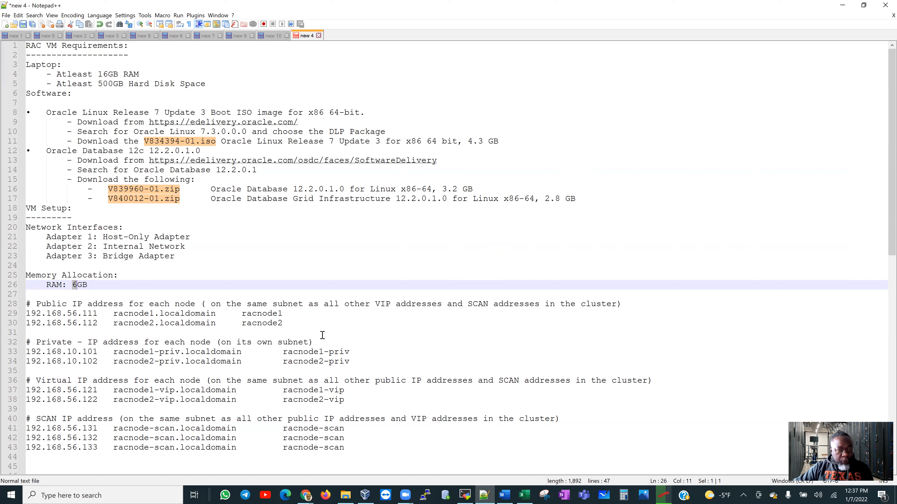
Highlight racnode1's public IP address in the cluster IP list, then bring up VirtualBox Manager.
left_click(35, 294)
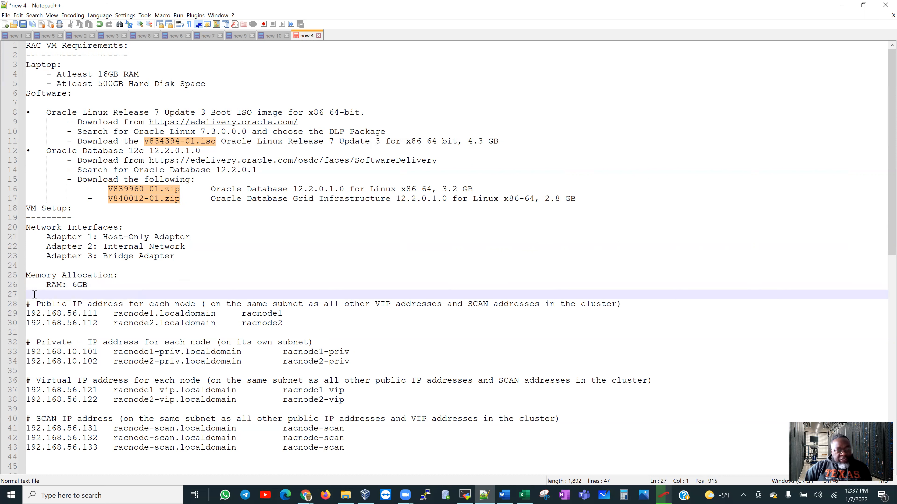
left_click_drag(34, 294, 425, 448)
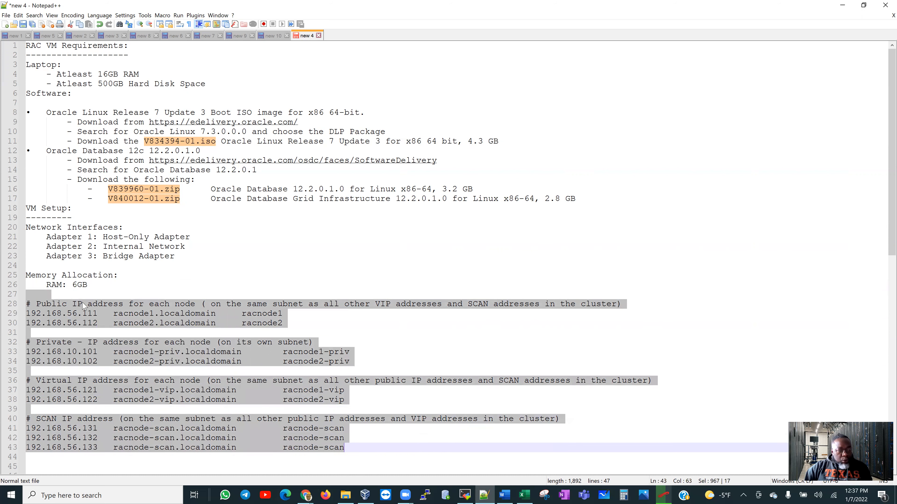
left_click(100, 315)
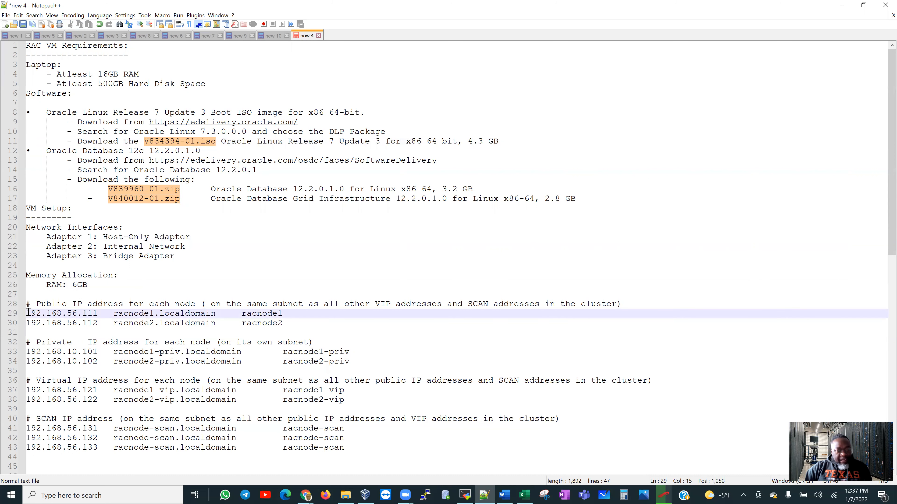
left_click(27, 312)
left_click_drag(119, 312, 285, 314)
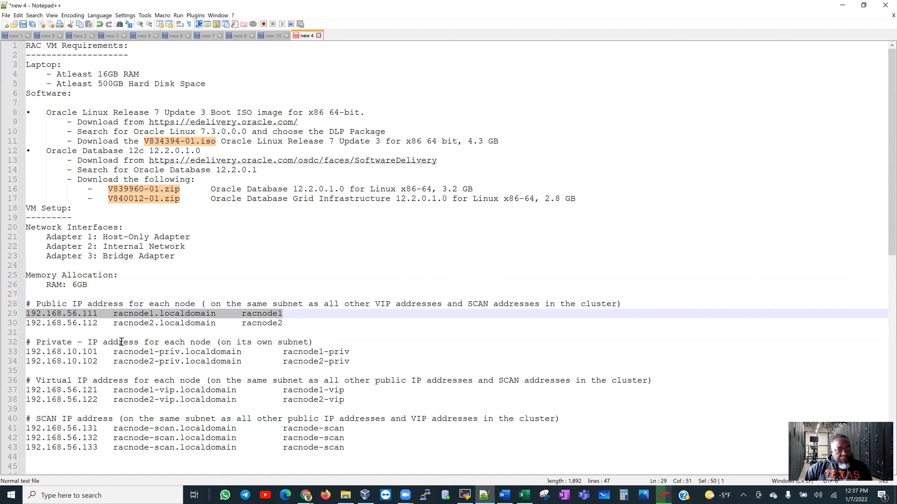
left_click(86, 314)
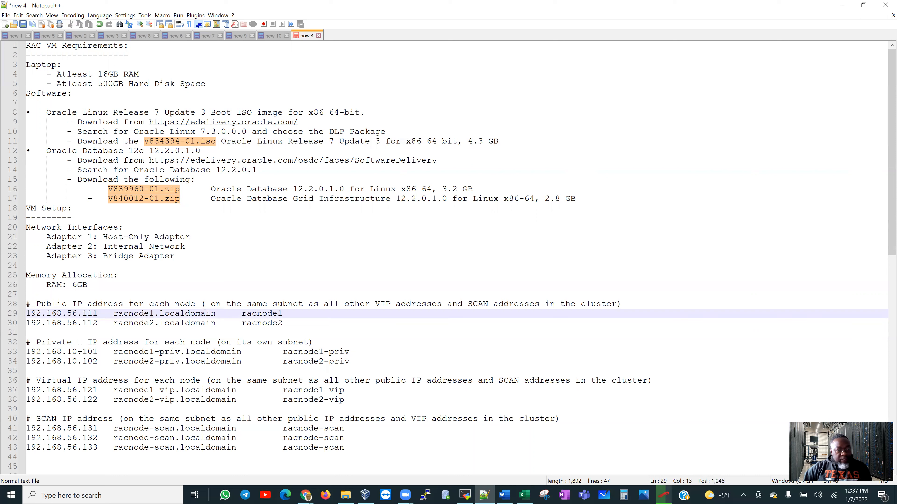
left_click_drag(81, 315, 289, 314)
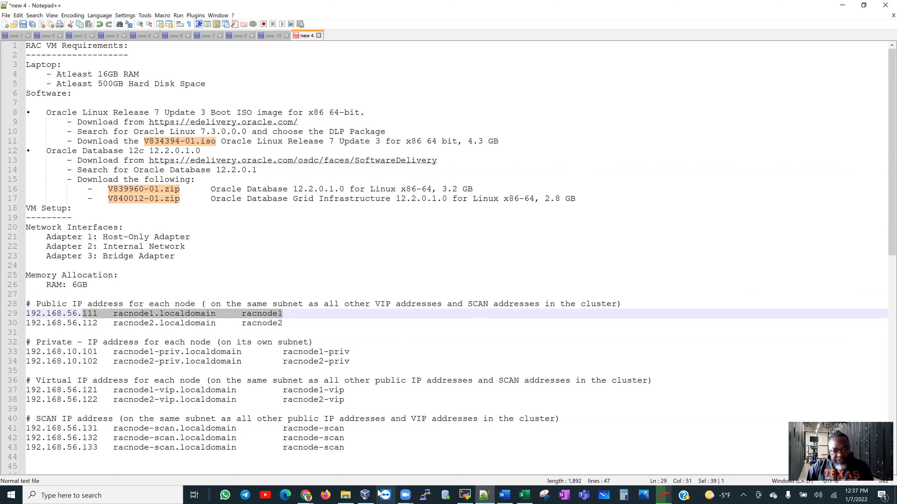
left_click(365, 494)
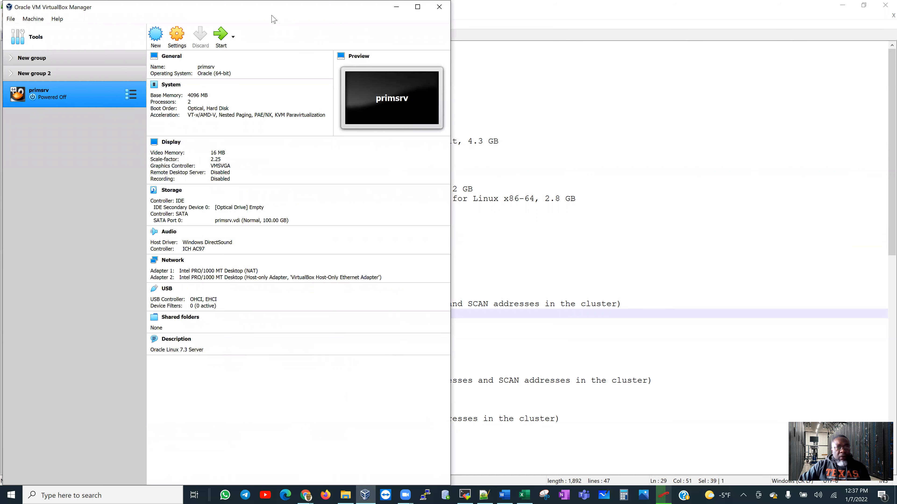
Maximize VirtualBox Manager and start a new virtual machine named racnode1.
double_click(273, 8)
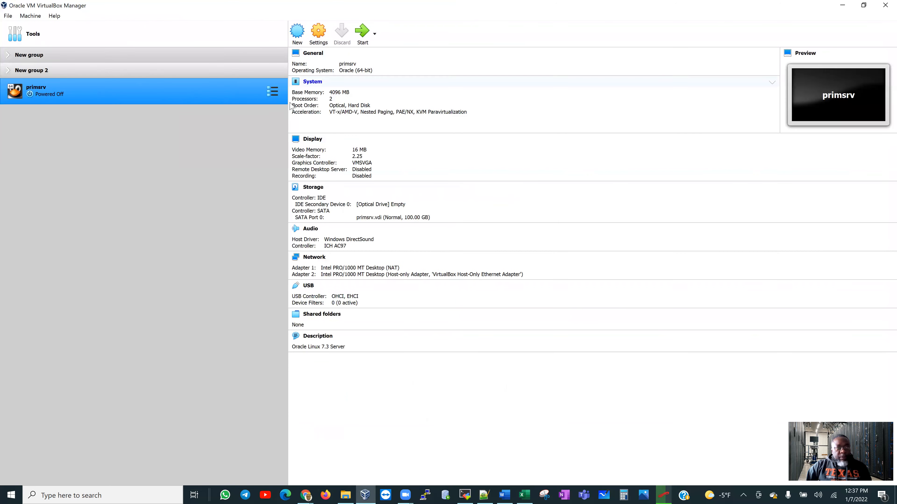
left_click(7, 16)
mouse_move(28, 17)
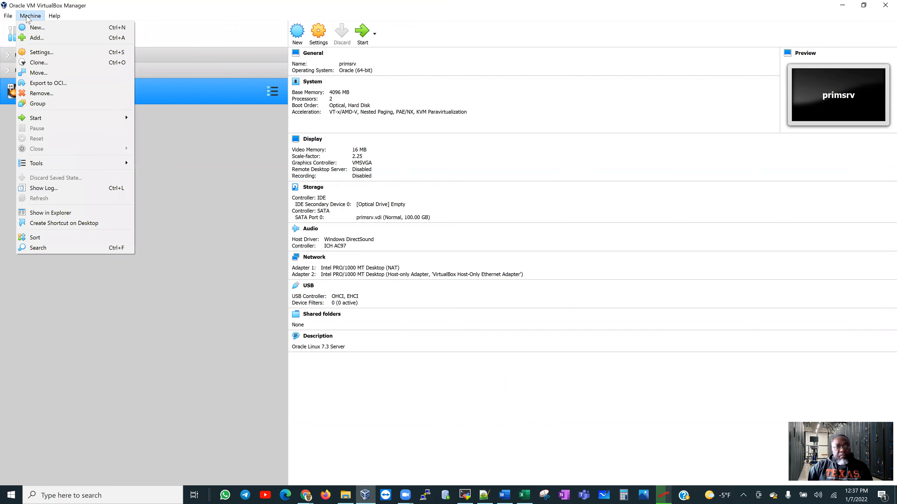
left_click(36, 27)
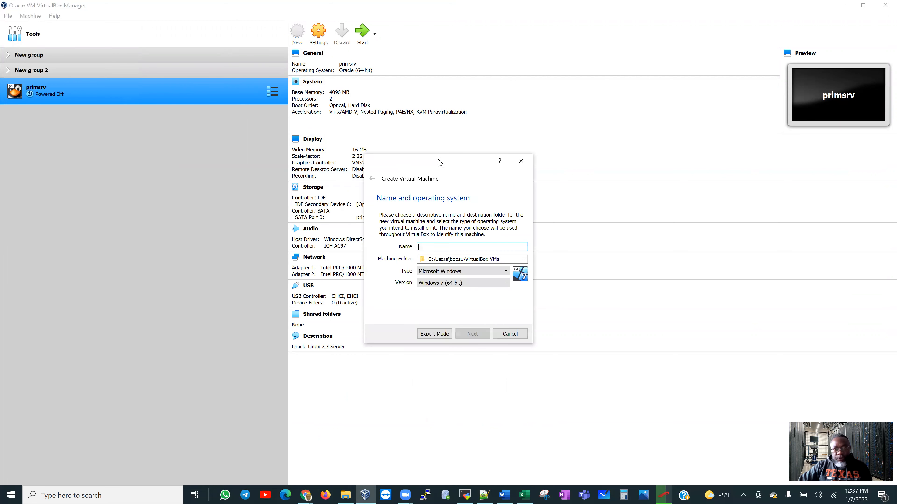
left_click_drag(439, 164, 495, 125)
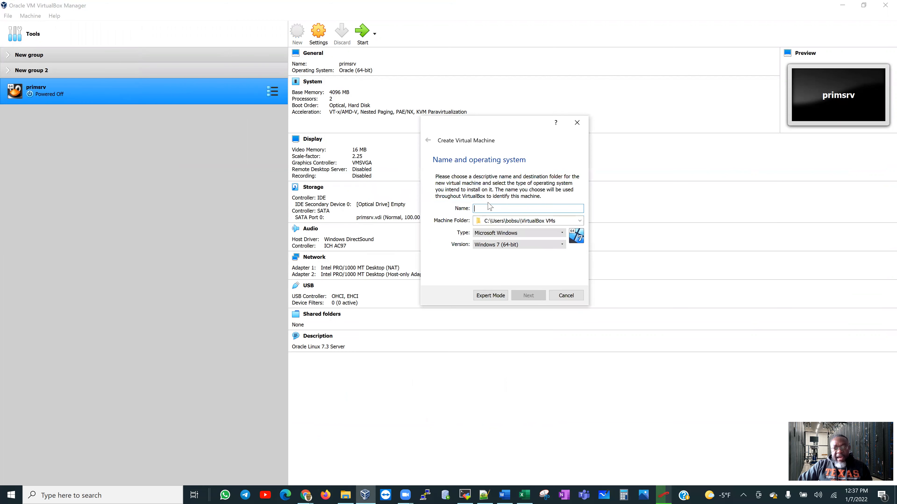
type("racnode1")
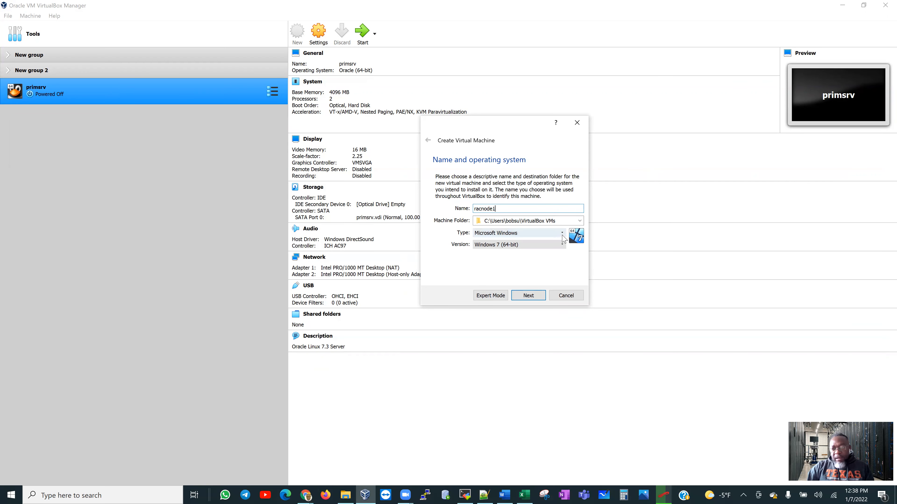
Set the machine type to Linux and give it 6144 MB of memory.
left_click(555, 234)
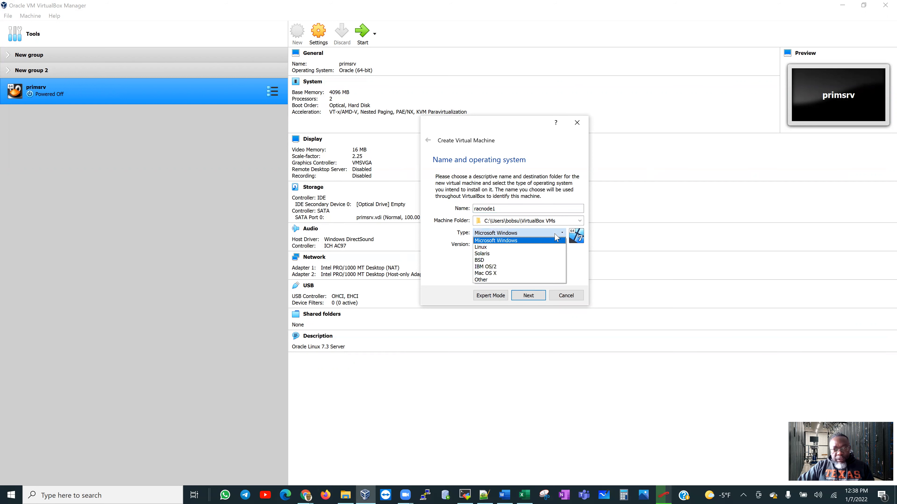
left_click(543, 248)
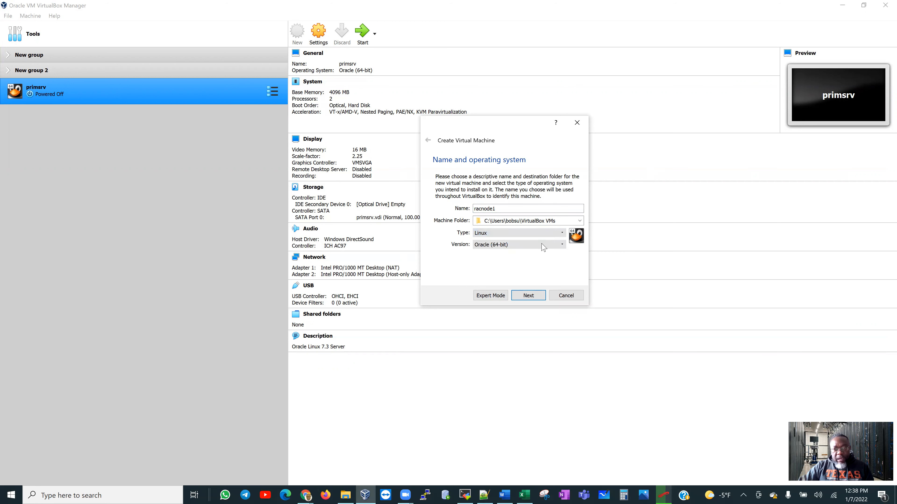
left_click(529, 296)
left_click(507, 208)
left_click(507, 208)
left_click(507, 209)
left_click(507, 208)
left_click(508, 208)
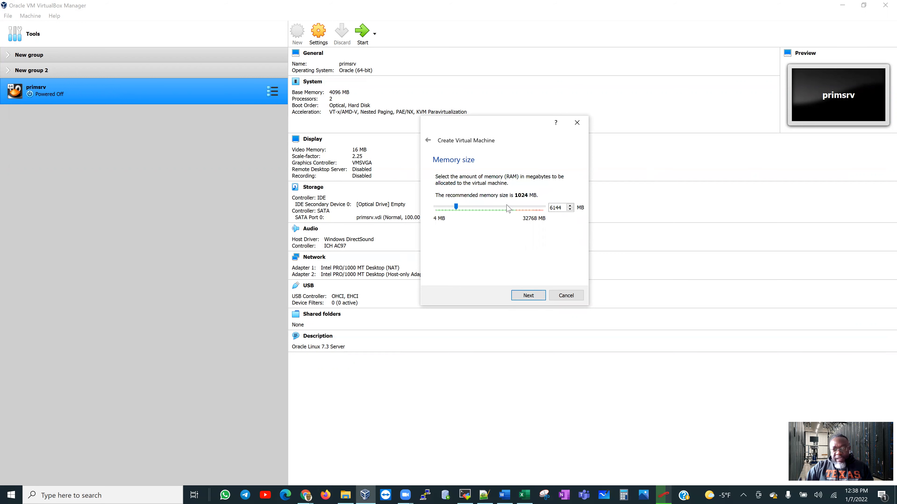
left_click(530, 296)
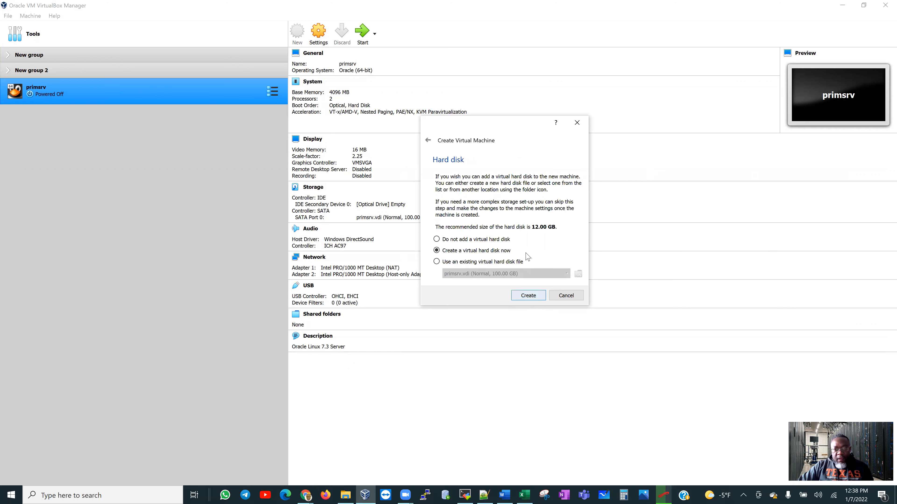
Create racnode1 with a new dynamically allocated 50 GB VDI hard disk.
left_click(527, 297)
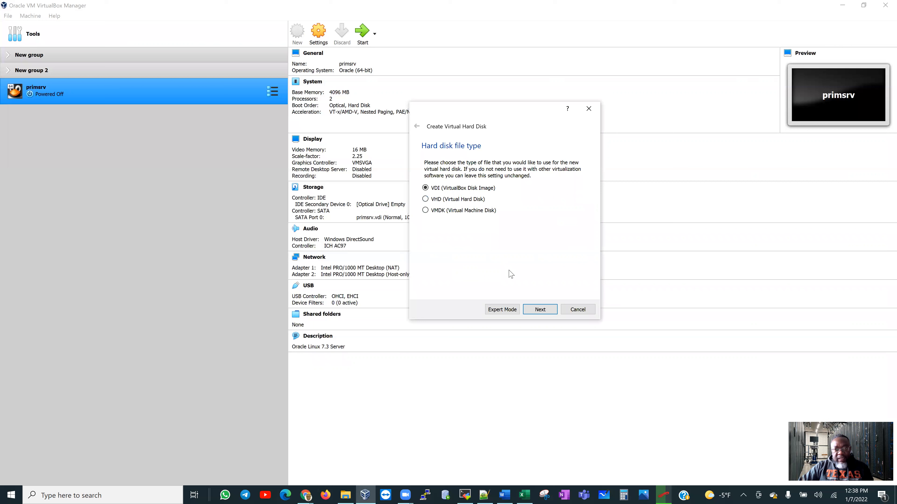
left_click(539, 310)
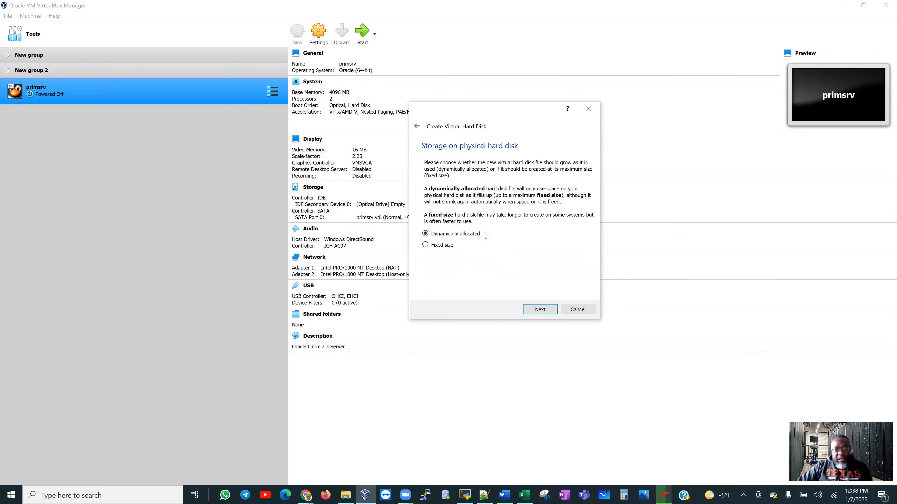
left_click(535, 310)
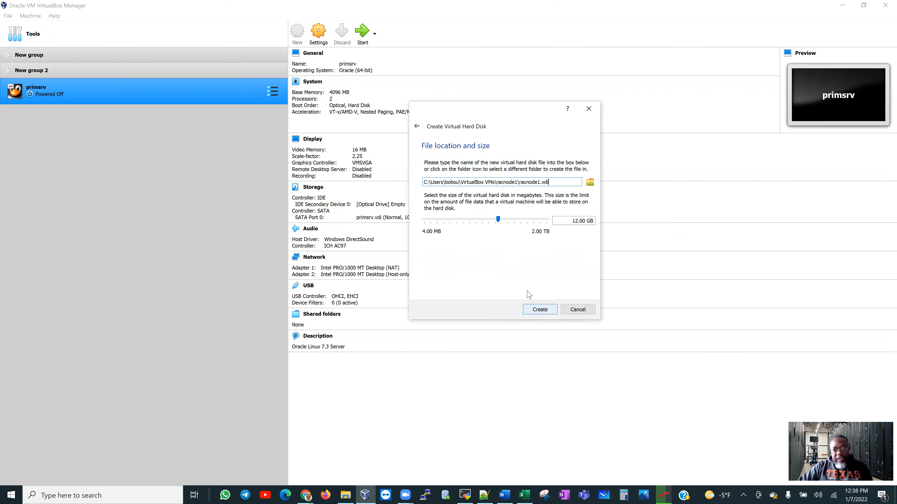
left_click_drag(575, 218, 577, 221)
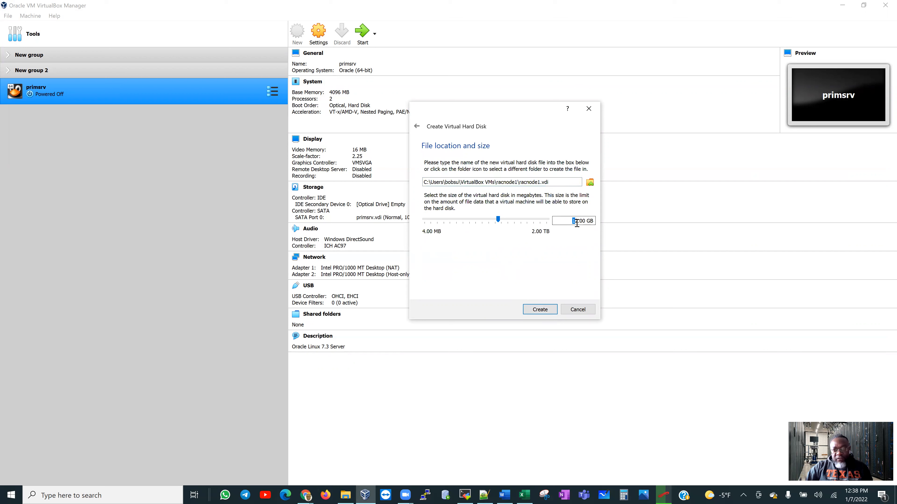
key("BackSpace")
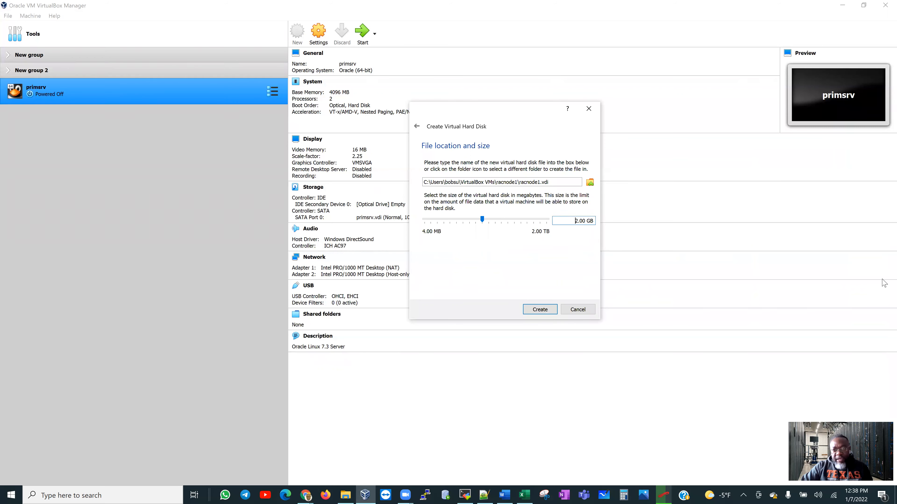
key("Delete")
key("Delete")
type("50")
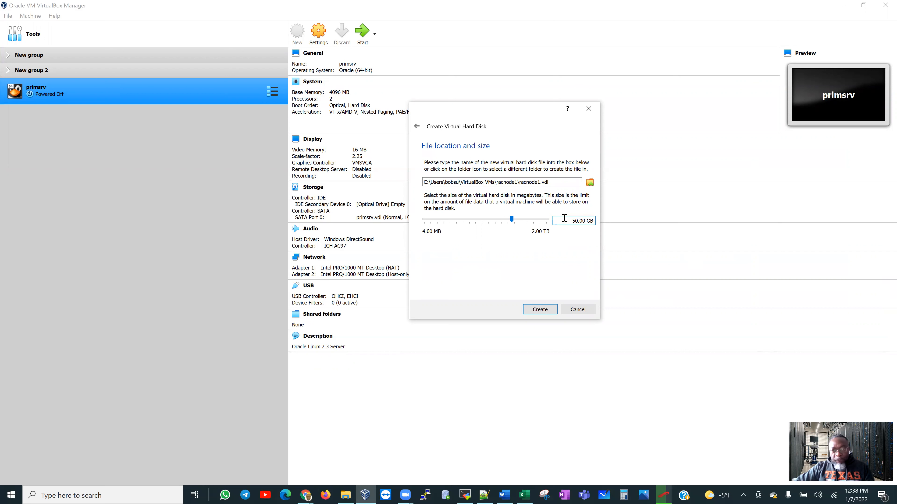
left_click(539, 313)
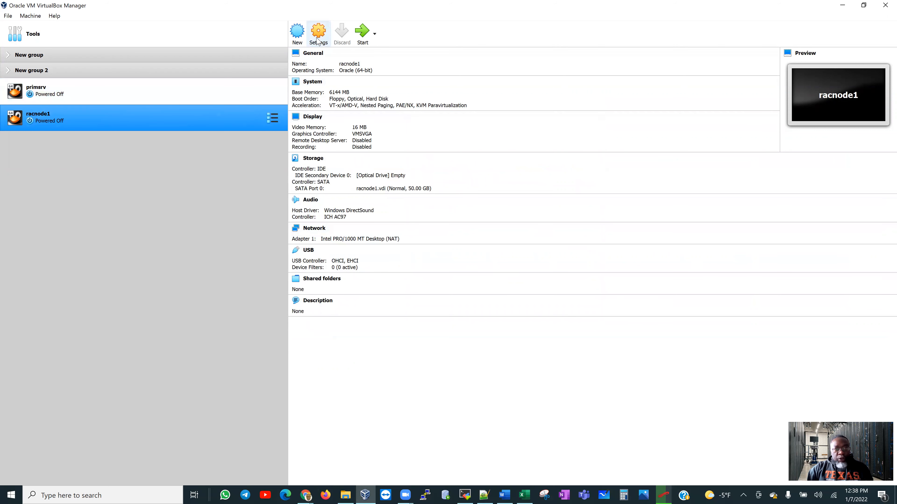
In racnode1's General settings, make clipboard and drag-and-drop Bidirectional and add the description 'racnodes on oracle linux 7'.
right_click(184, 122)
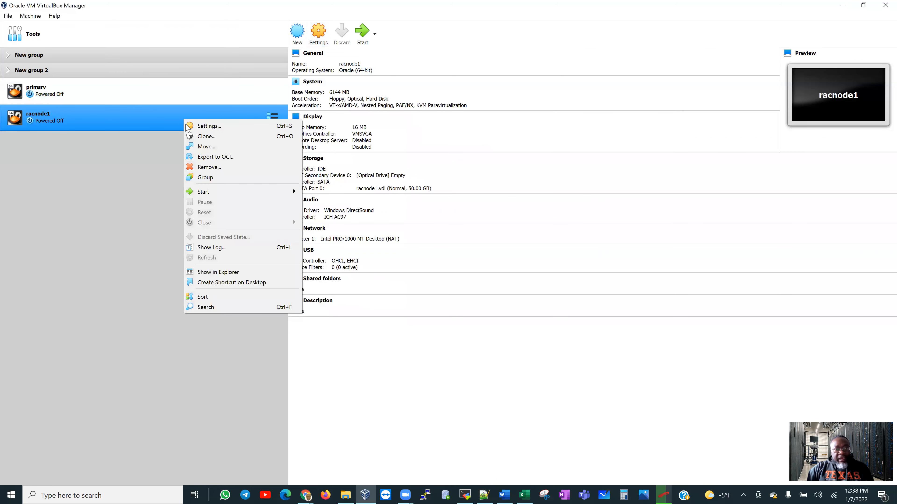
left_click(115, 133)
left_click(318, 34)
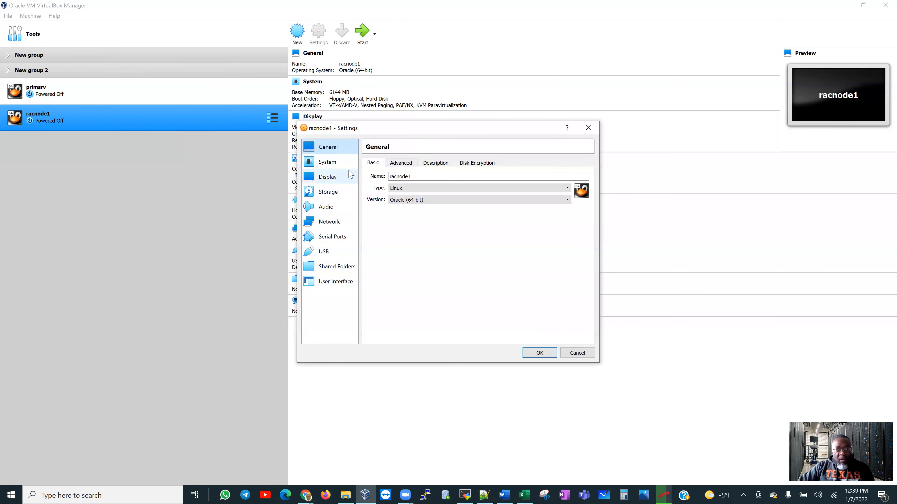
left_click(402, 164)
left_click(434, 191)
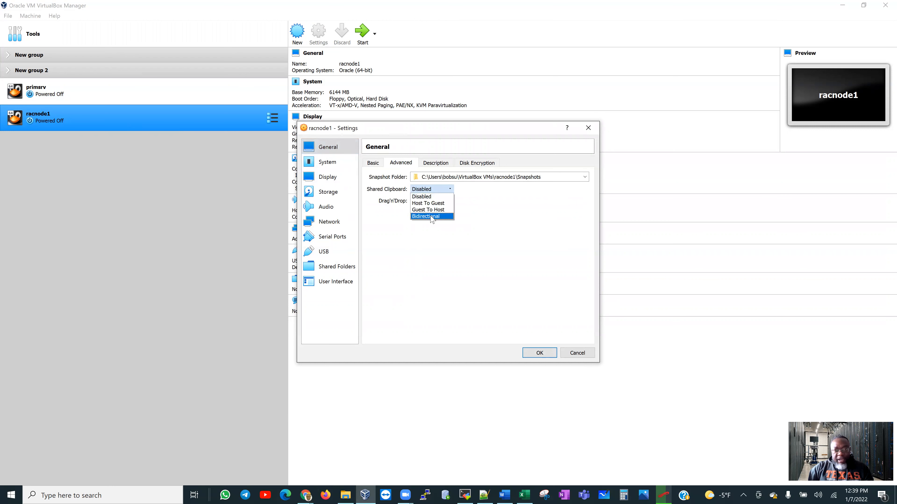
left_click(432, 217)
left_click(430, 201)
left_click(429, 229)
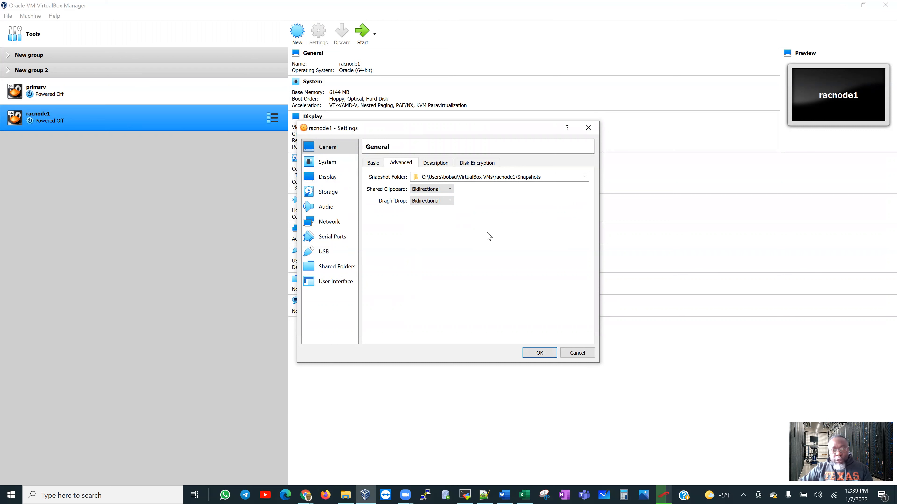
left_click(437, 164)
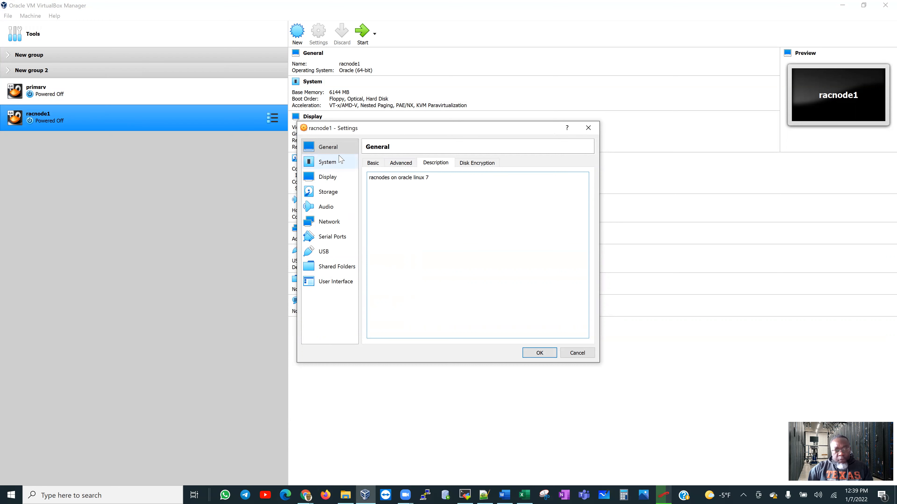
left_click(372, 164)
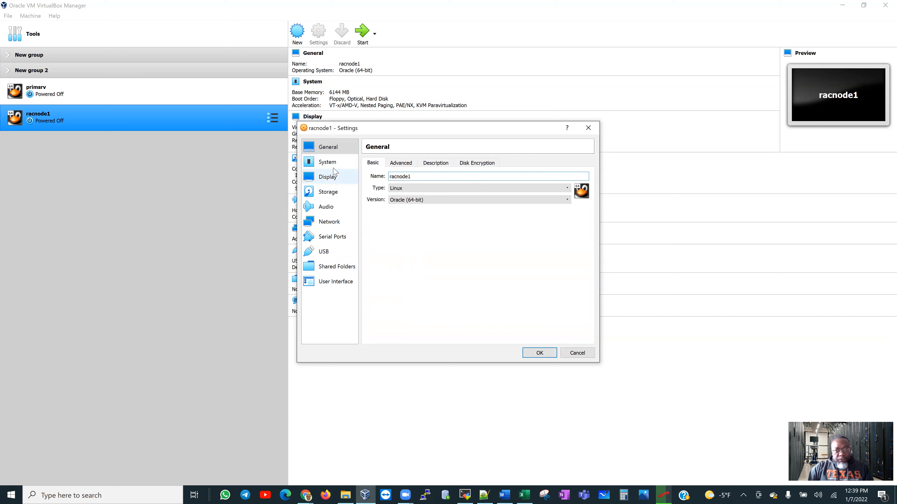
Remove Floppy from racnode1's boot order, use a USB Tablet pointing device, and set 2 processors.
left_click(328, 162)
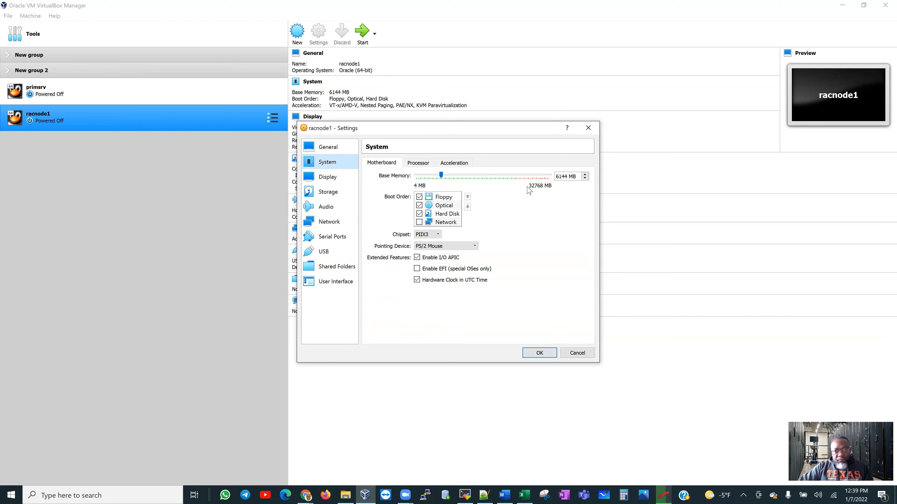
left_click(420, 197)
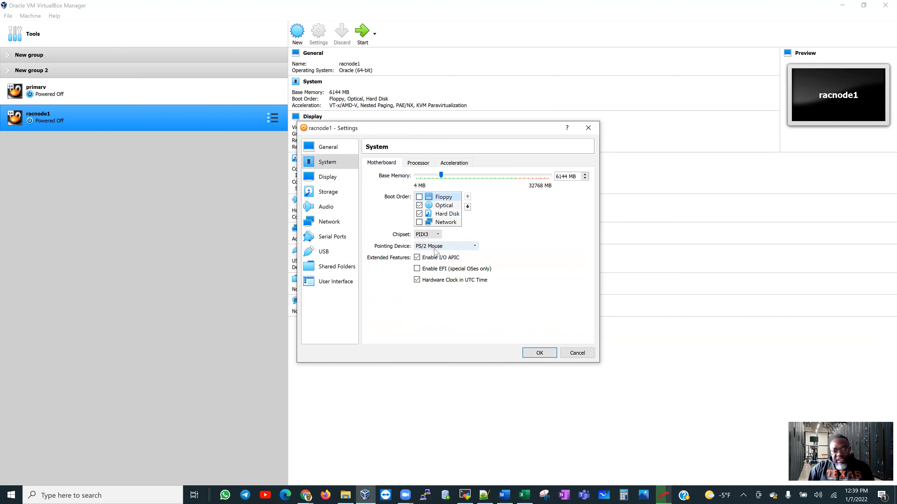
left_click(463, 247)
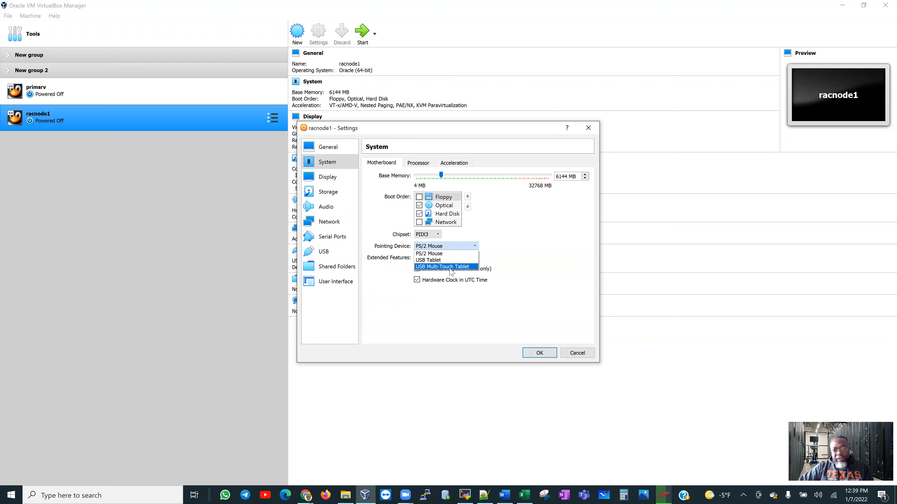
left_click(452, 262)
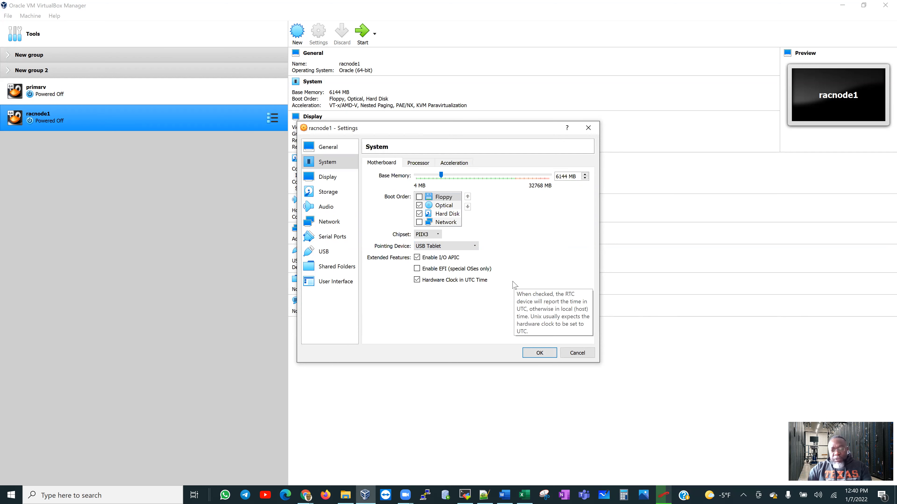
left_click(418, 162)
left_click(584, 175)
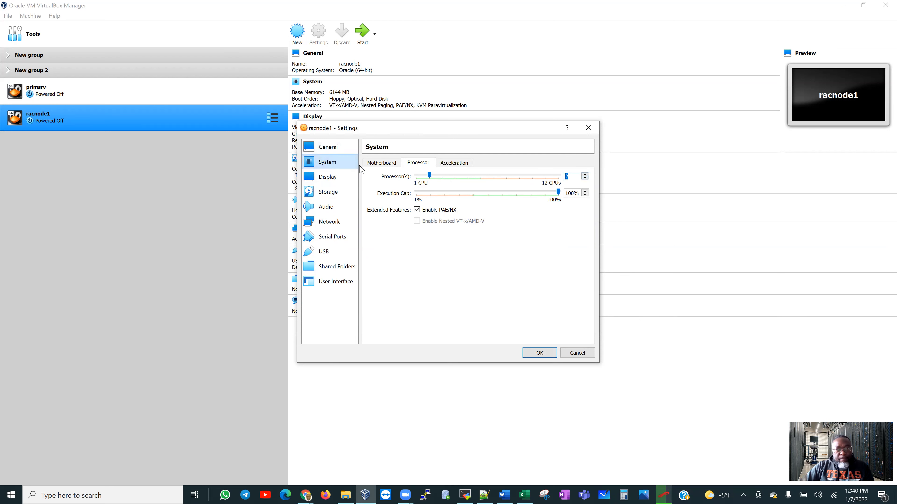
left_click(381, 162)
left_click(328, 180)
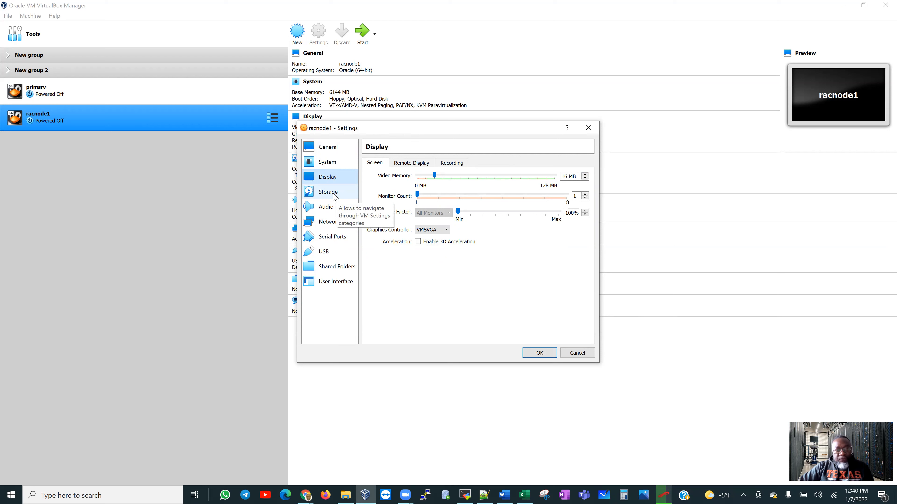
Choose OL7_3.iso from D:\RAC Project for racnode1's empty optical drive.
left_click(335, 197)
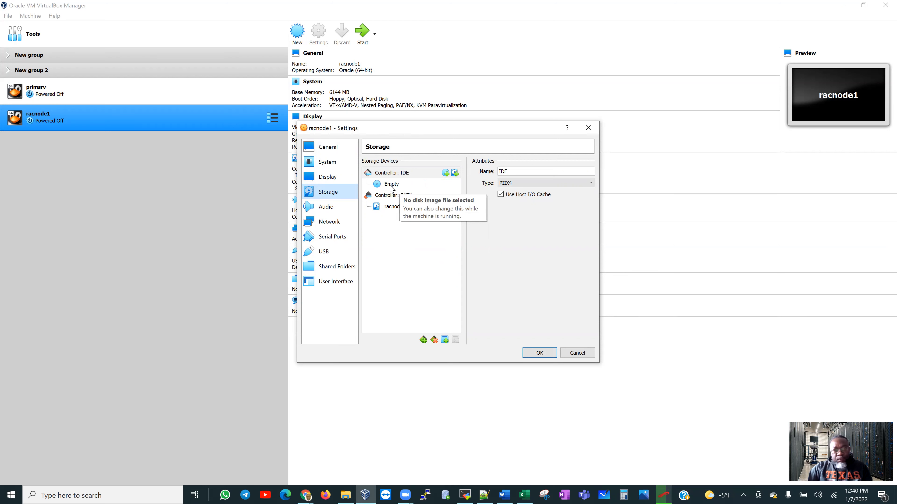
left_click(409, 188)
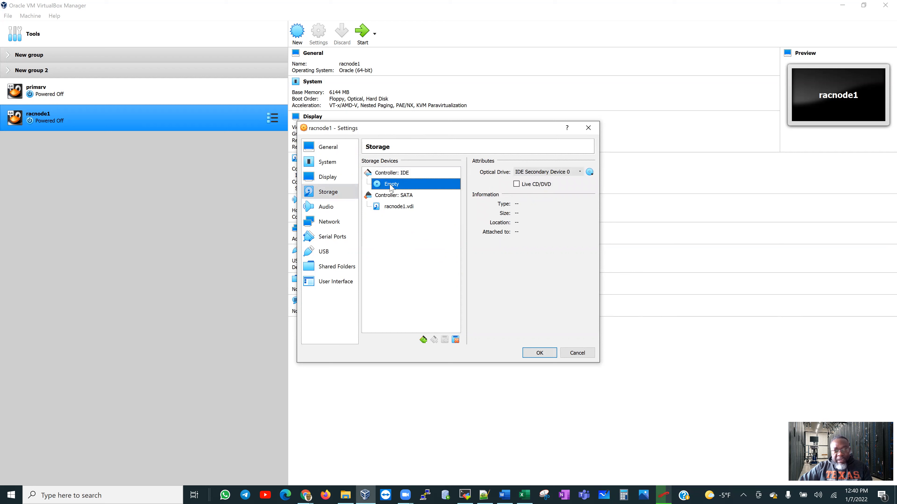
left_click(589, 173)
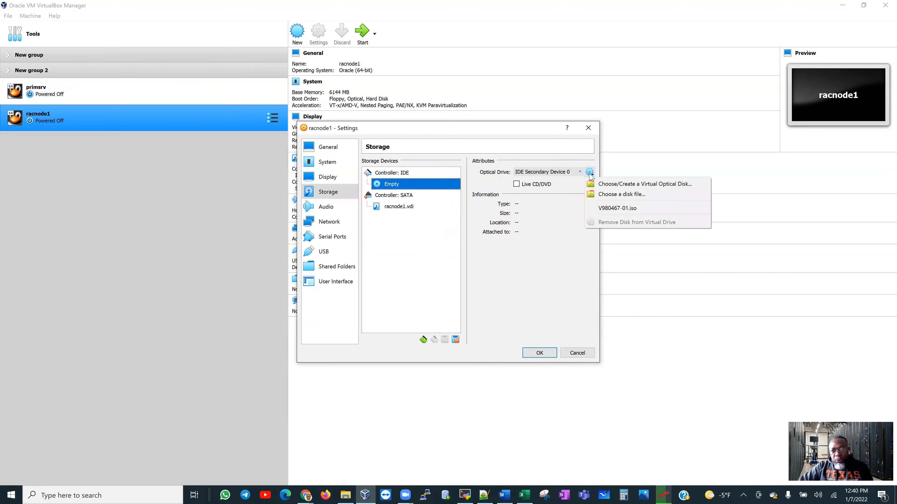
left_click(612, 200)
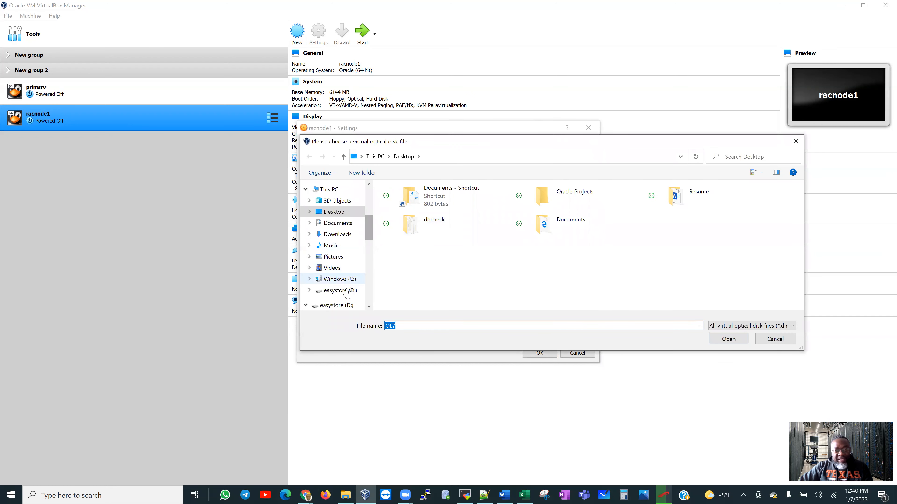
left_click(340, 290)
scroll(485, 251, "down", 8)
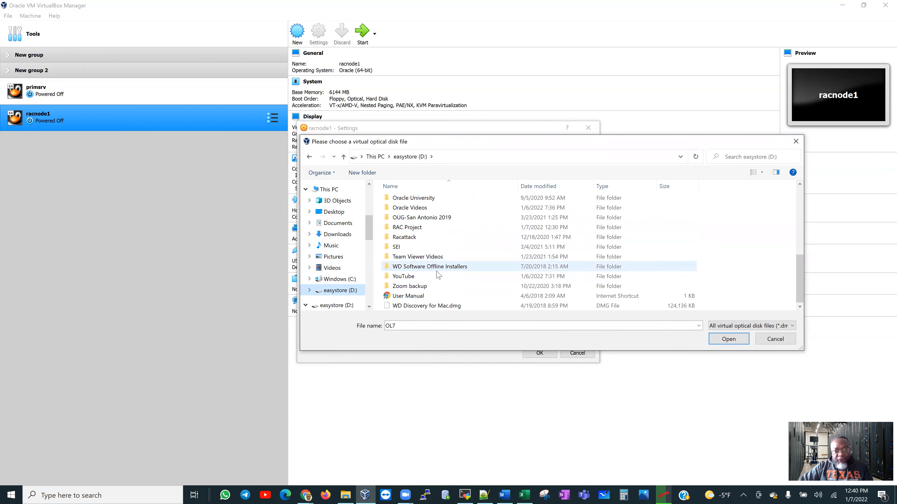
double_click(429, 229)
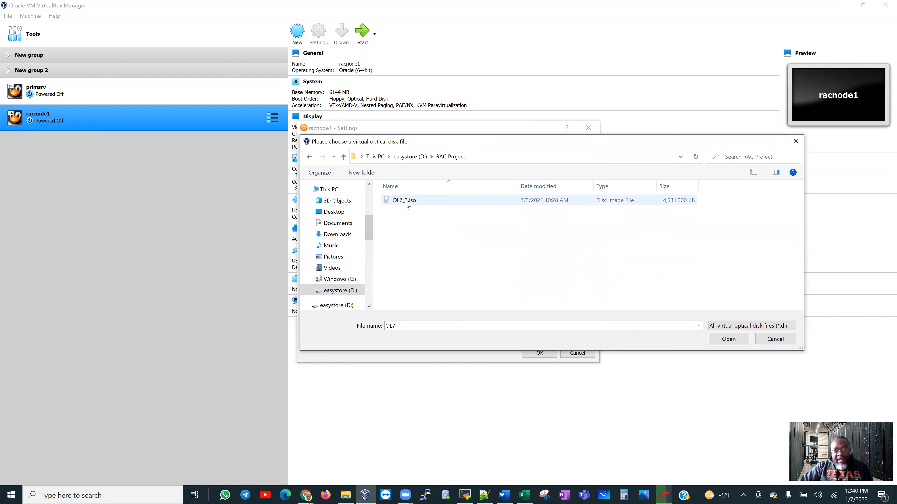
left_click(416, 202)
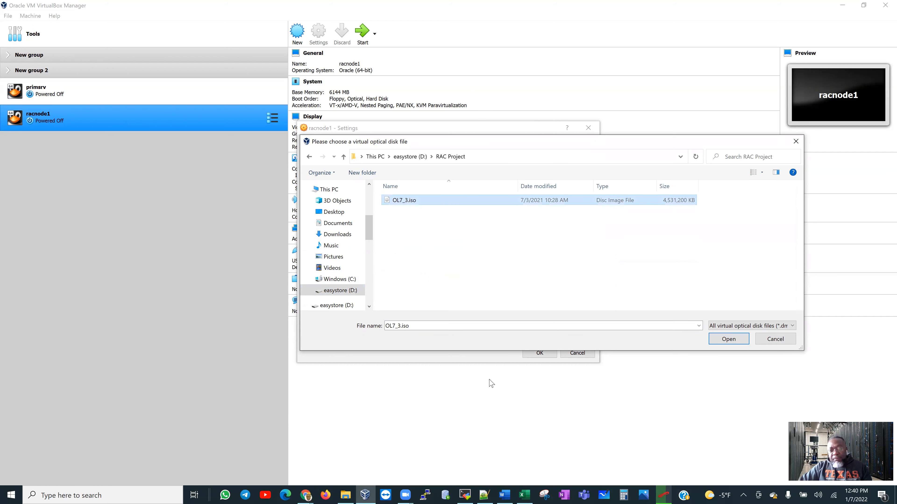
left_click(485, 495)
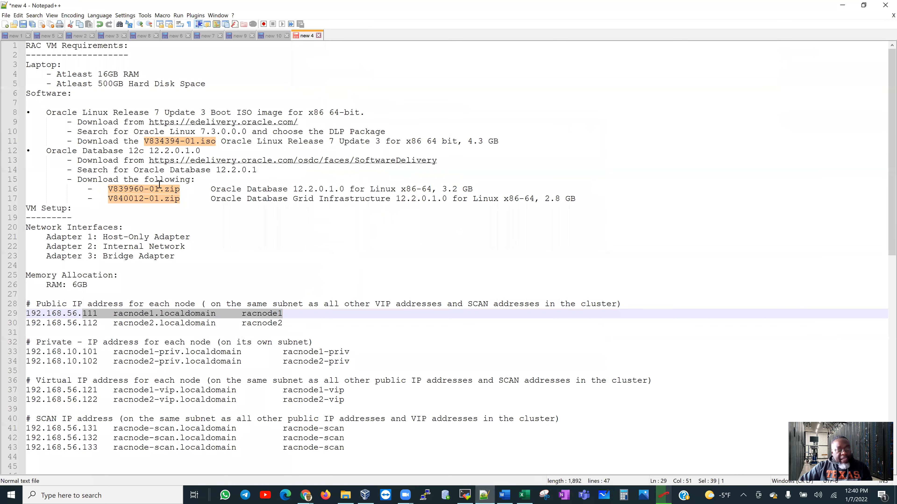
Highlight the ISO name V834394-01.iso in the notes, then minimize Notepad++.
left_click(154, 141)
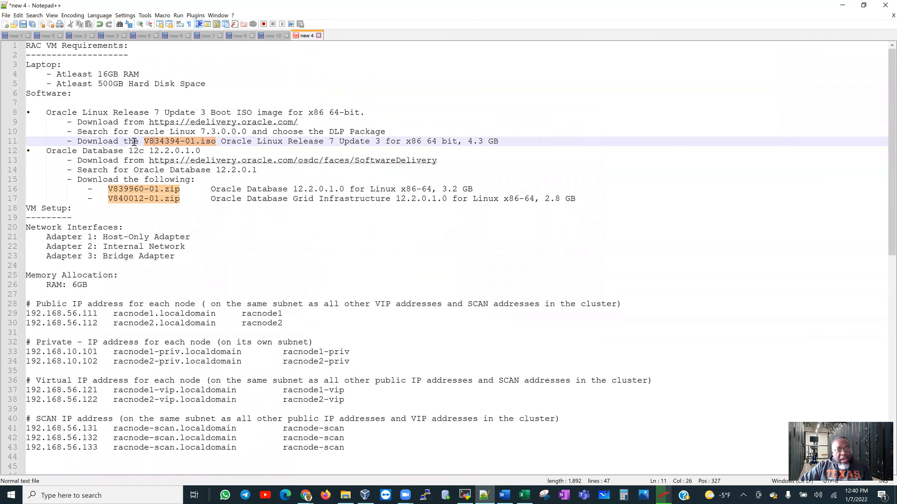
left_click_drag(144, 141, 218, 142)
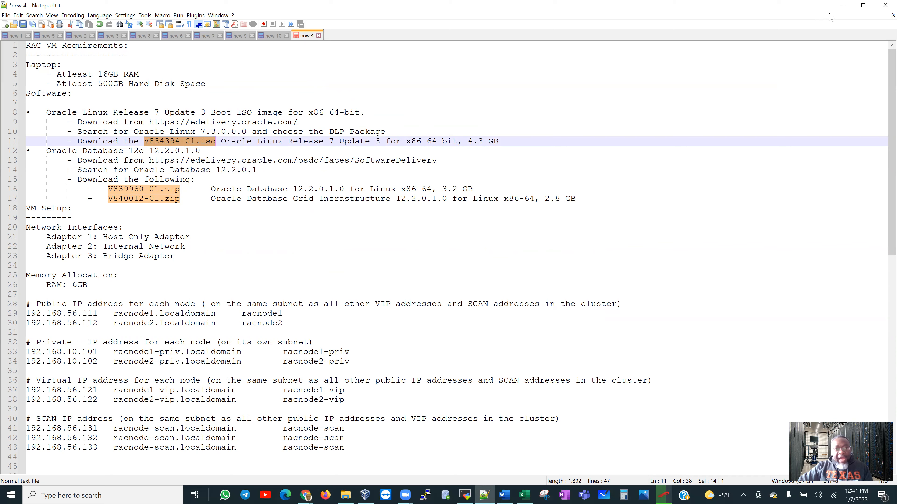
left_click(841, 7)
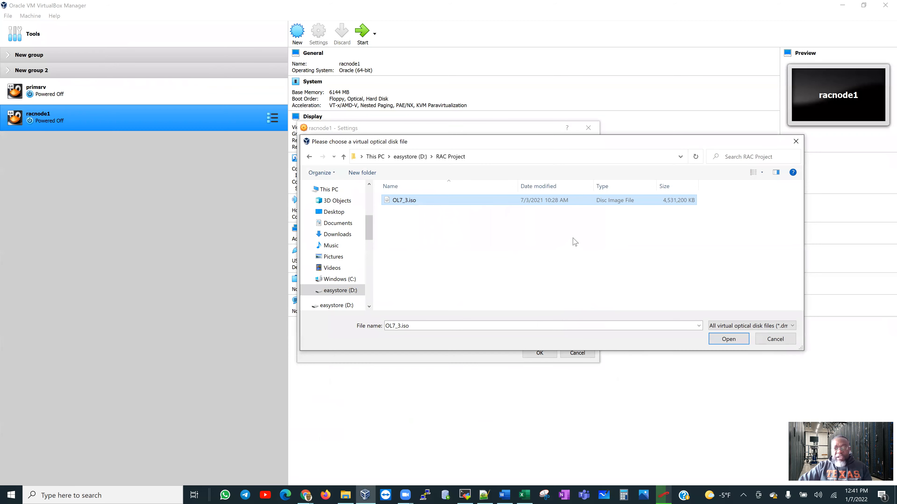
Attach OL7_3.iso to the optical drive and go to racnode1's Network settings.
left_click(724, 340)
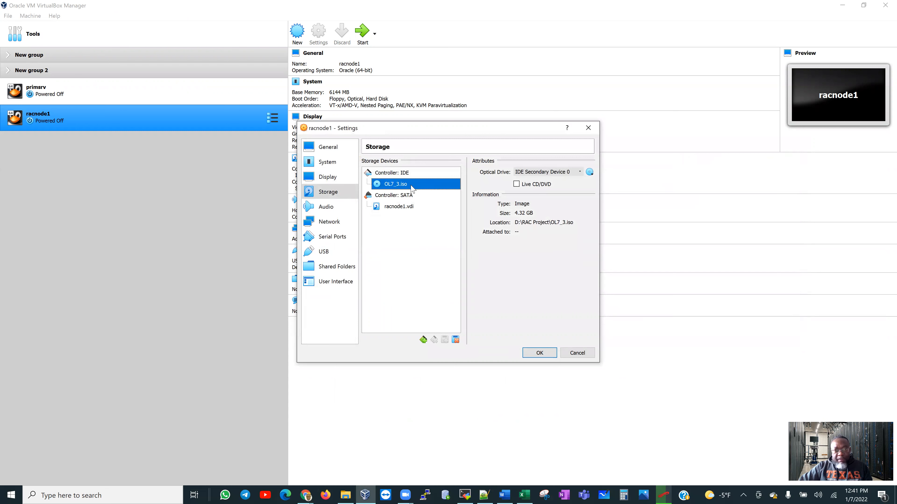
left_click(321, 210)
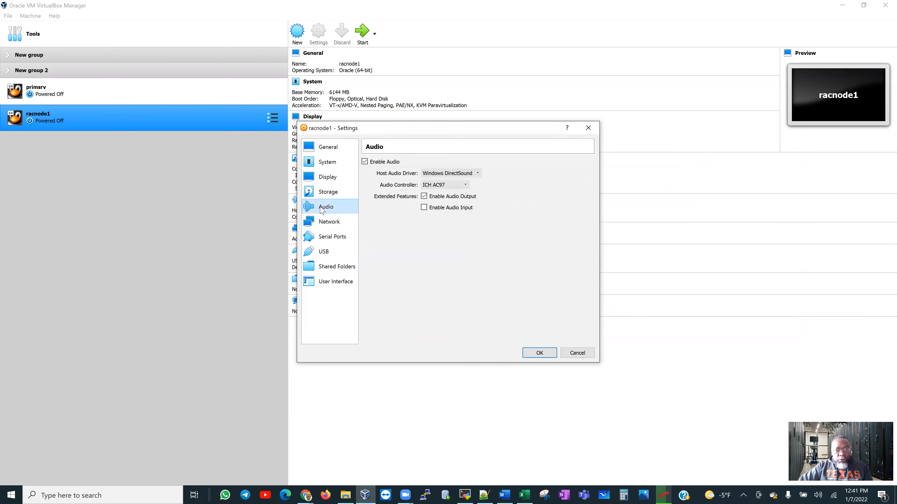
left_click(323, 224)
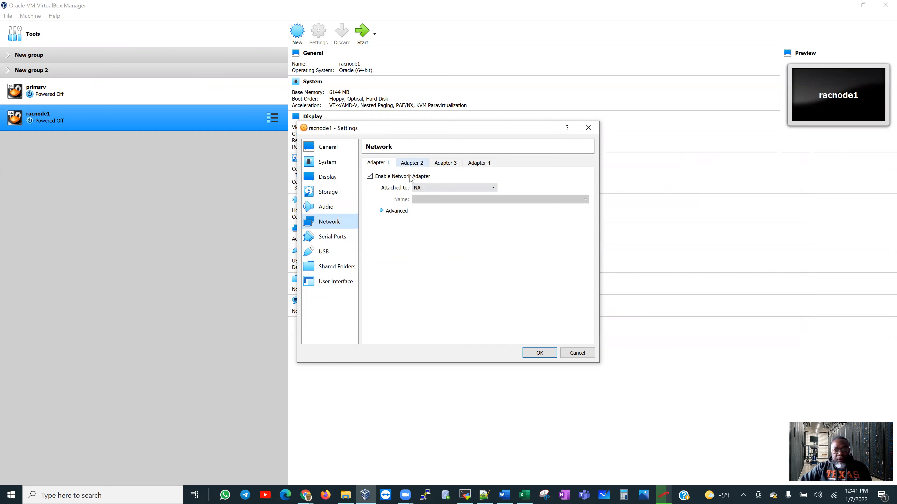
left_click(477, 491)
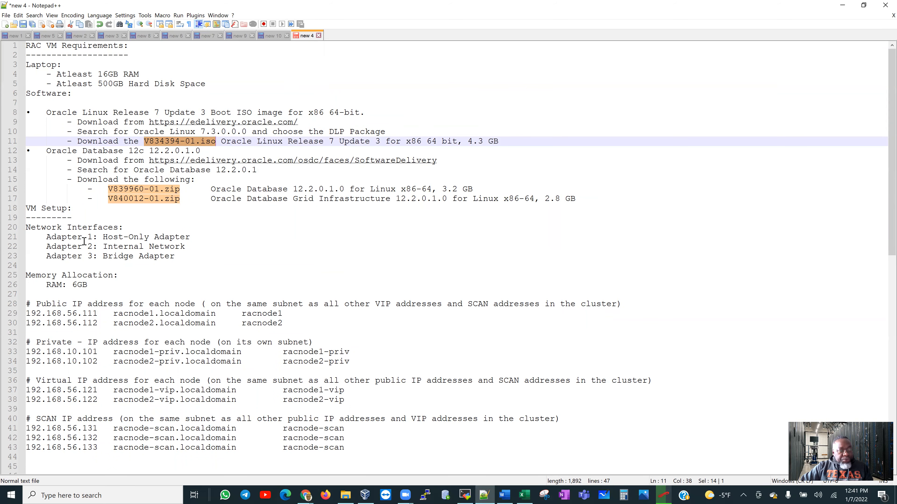
Label Adapter 2's Internal Network line in the notes with '-->PrivateNetwork'.
left_click_drag(102, 237, 185, 237)
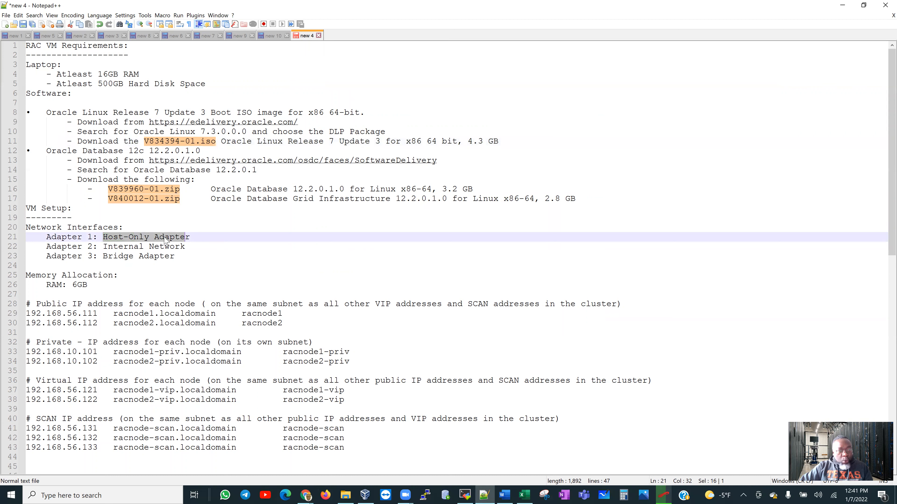
left_click_drag(104, 246, 191, 246)
left_click(192, 246)
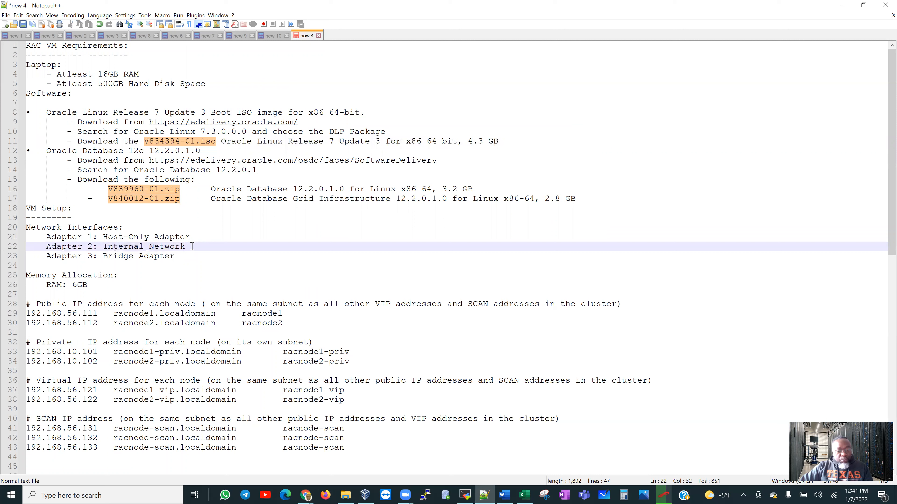
type("Network -->Pri")
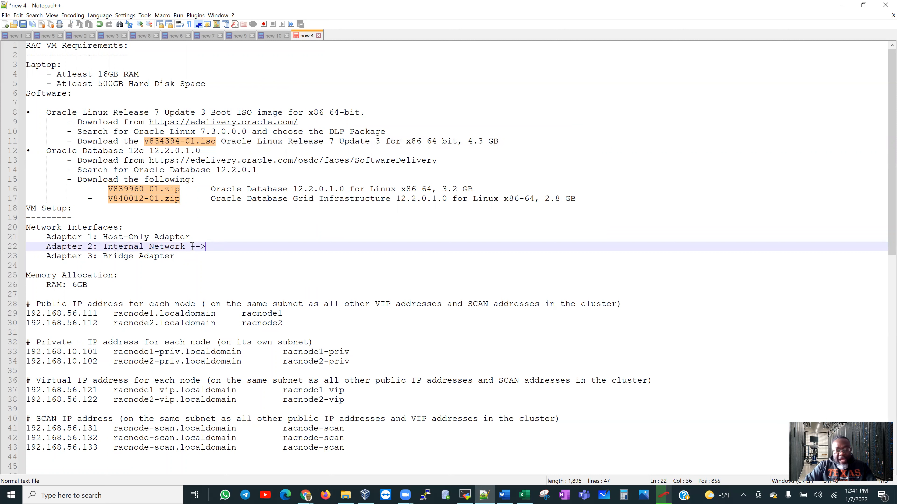
type("vate")
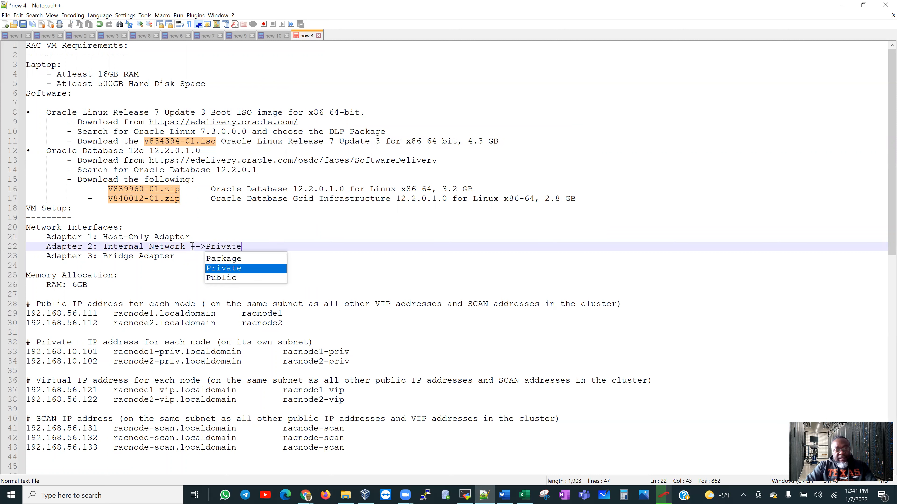
type("Network")
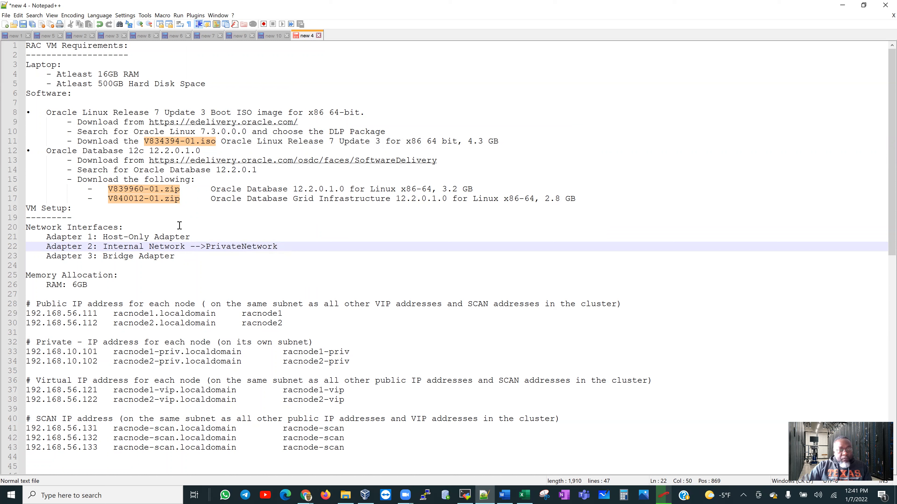
left_click(186, 254)
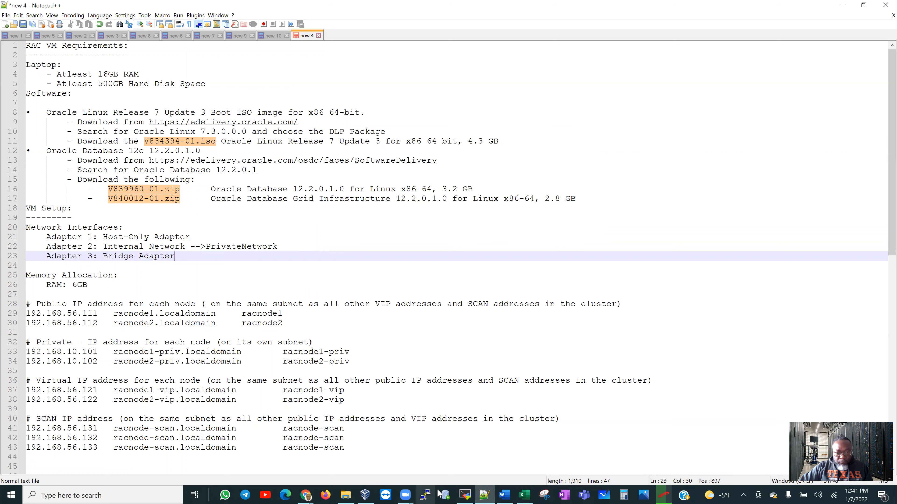
left_click(366, 494)
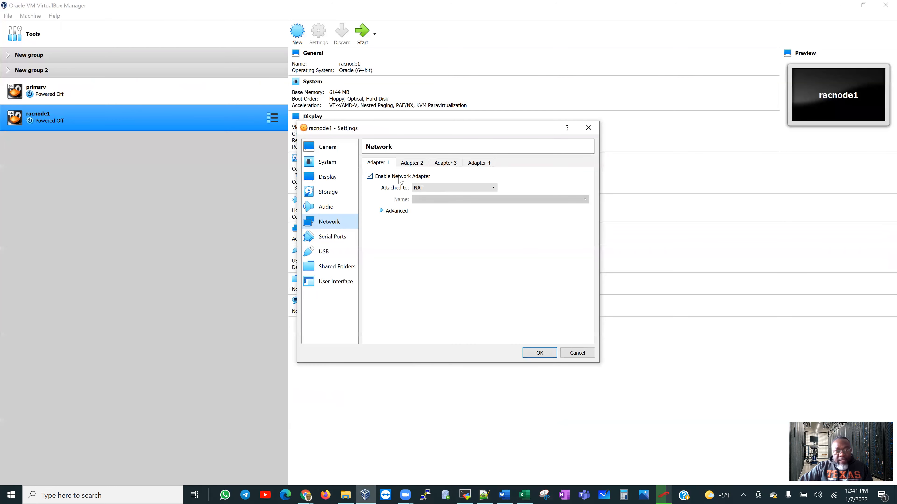
Set Adapter 1 to Host-only and enable Adapter 2 on Internal Network 'PrivateNetwork'.
left_click(445, 189)
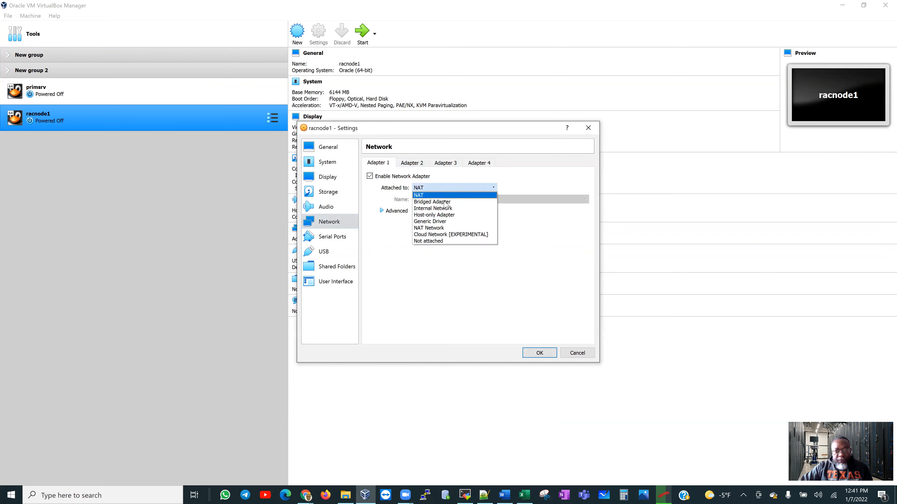
left_click(449, 216)
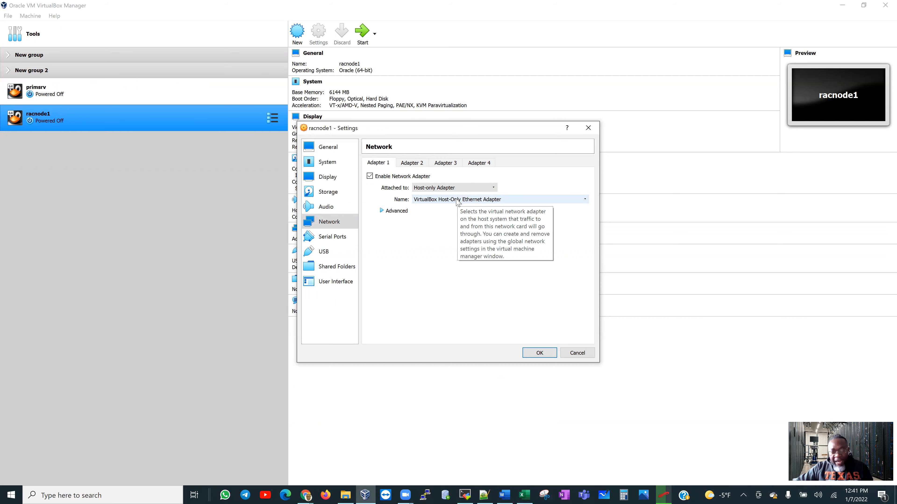
left_click(419, 165)
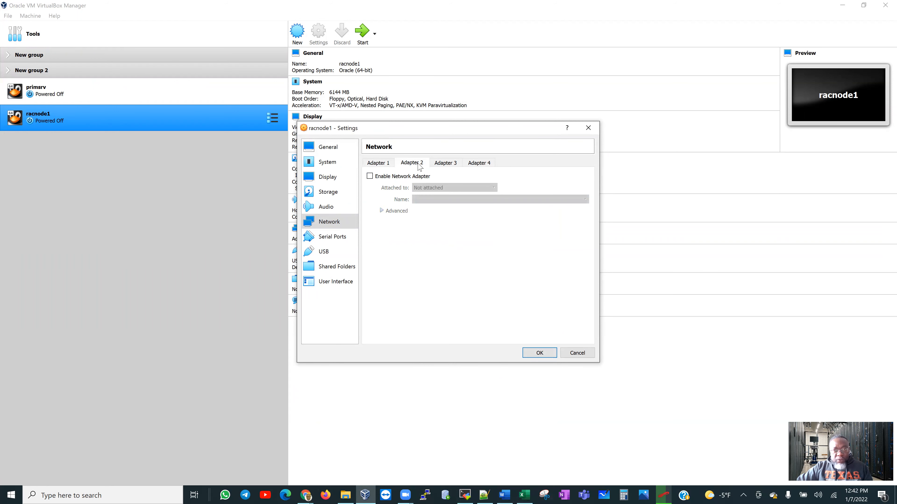
left_click(383, 176)
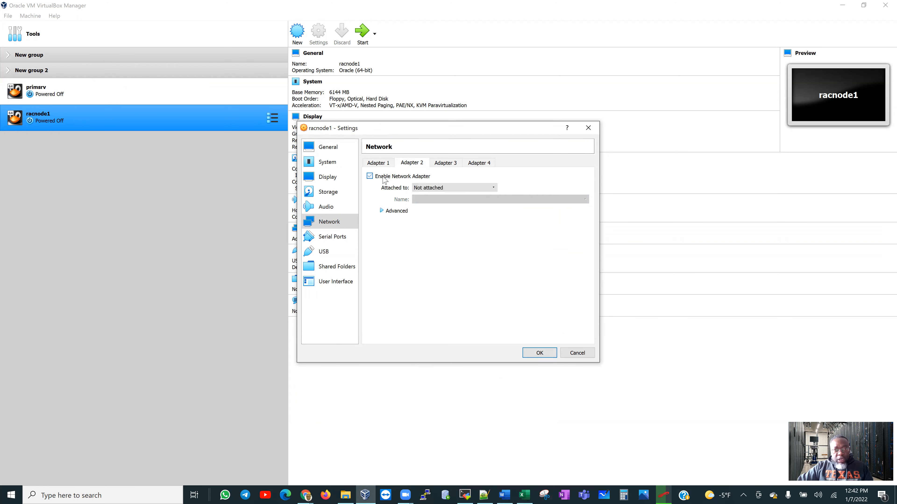
left_click(454, 188)
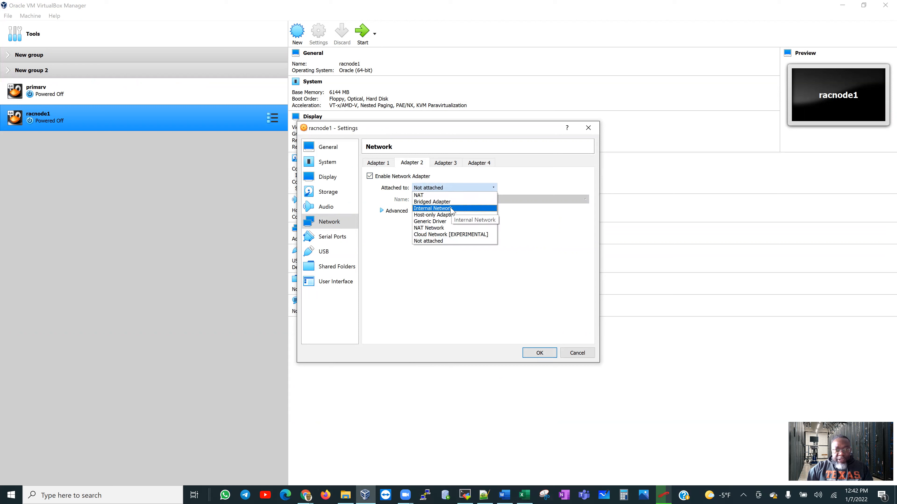
left_click(451, 208)
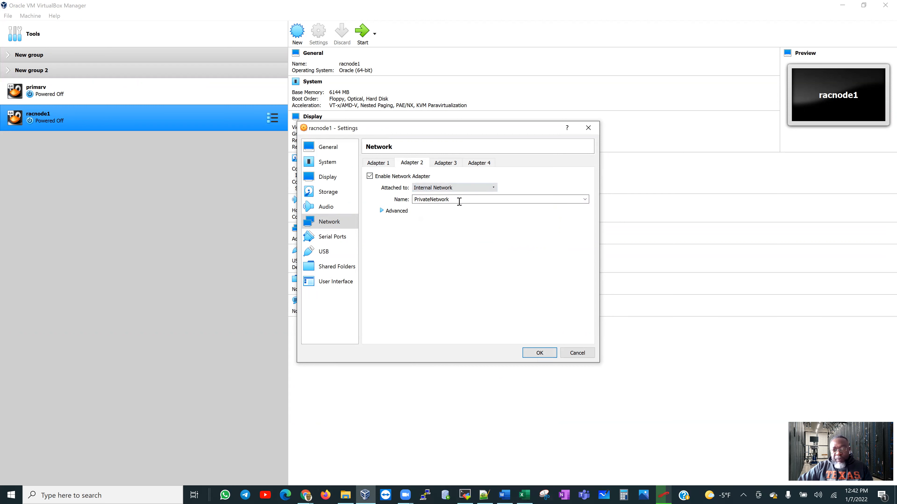
Enable Adapter 3 bridged to the Intel Wi-Fi 6 AX201 card and review all three adapters.
left_click(484, 496)
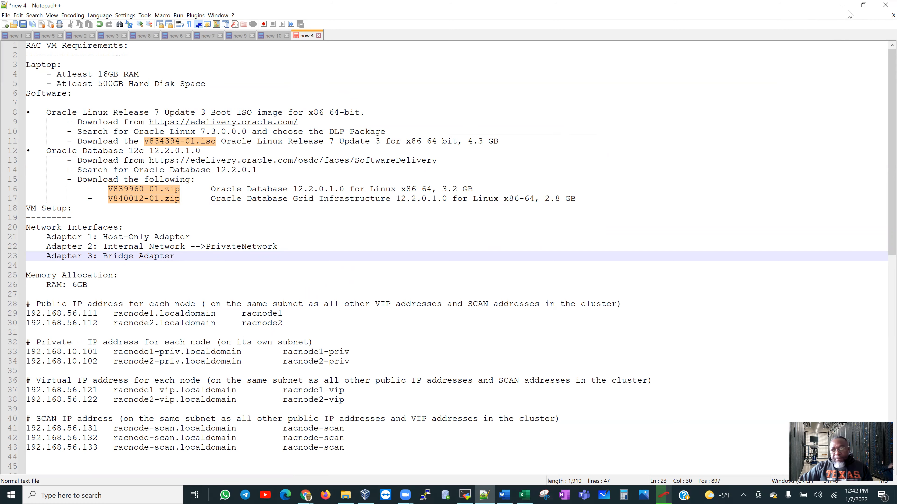
left_click(842, 5)
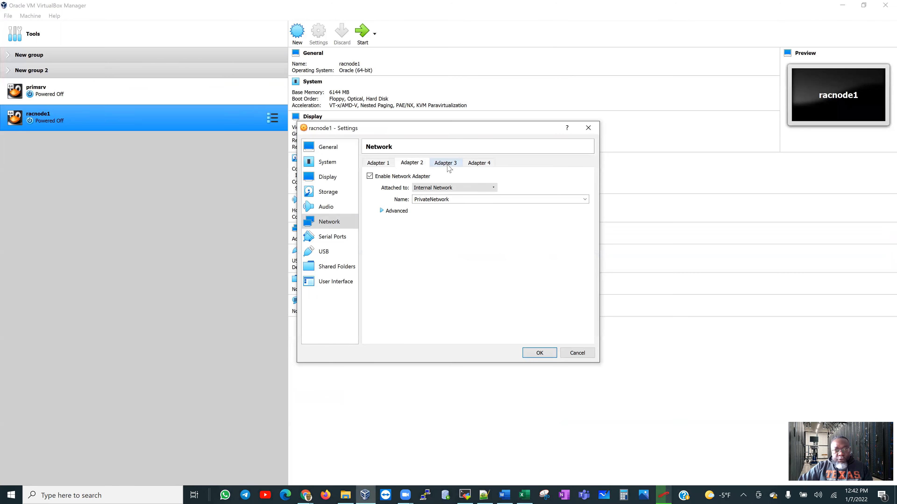
left_click(447, 165)
left_click(369, 176)
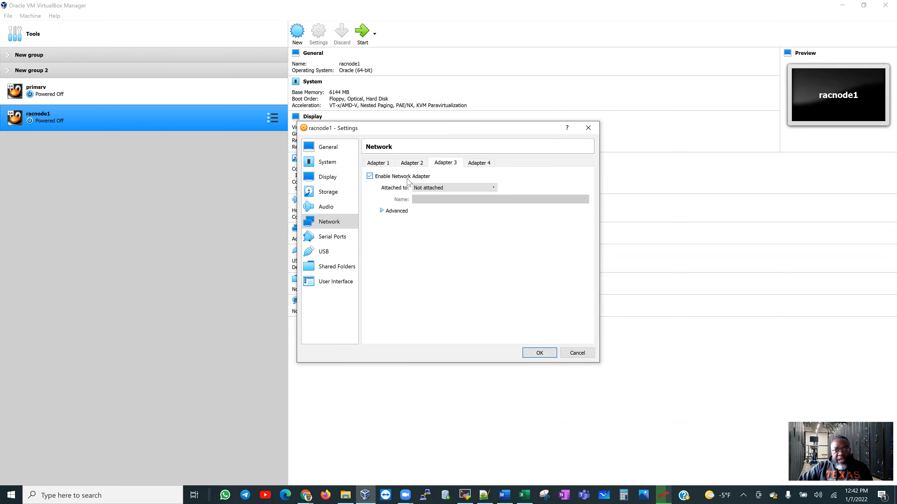
left_click(449, 188)
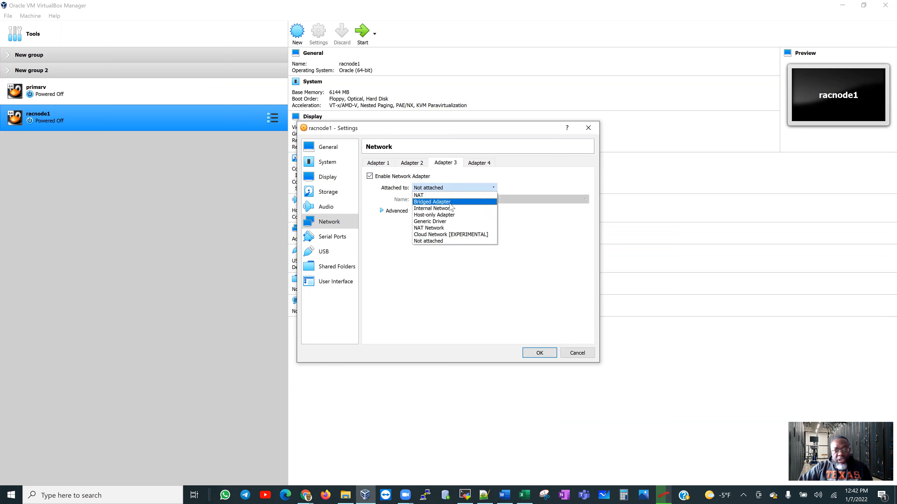
left_click(450, 204)
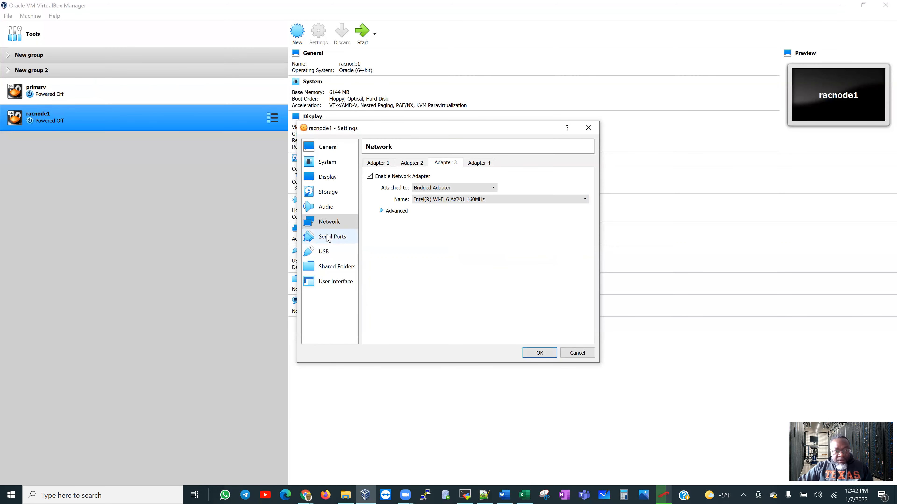
left_click(378, 165)
left_click(415, 165)
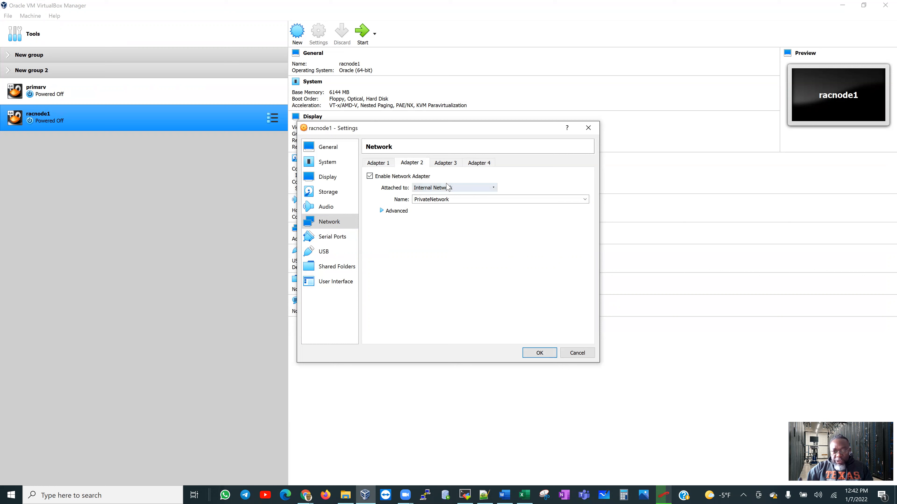
left_click(445, 164)
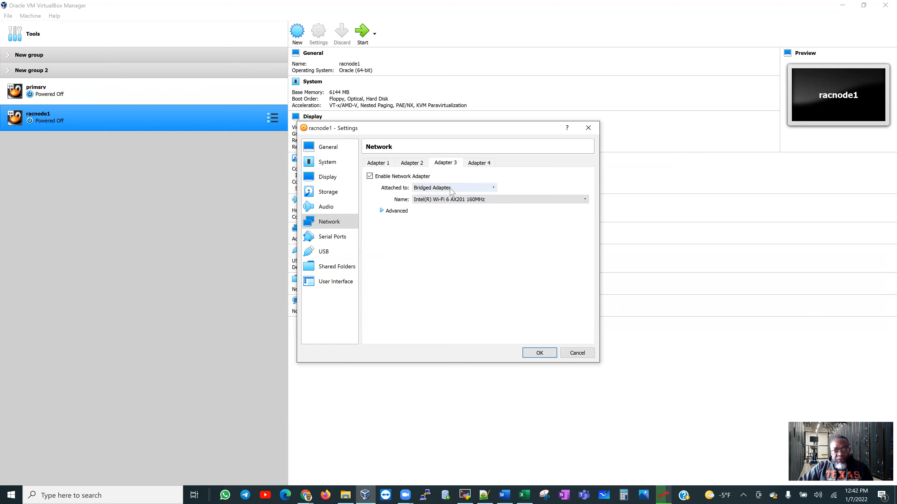
Review racnode1's Serial Ports, USB, Shared Folders, User Interface and General pages, then save the settings.
left_click(332, 239)
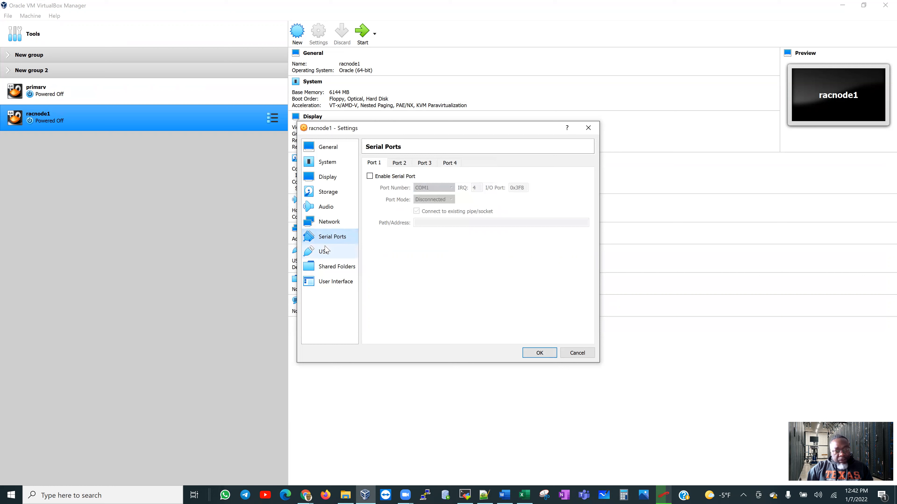
left_click(326, 256)
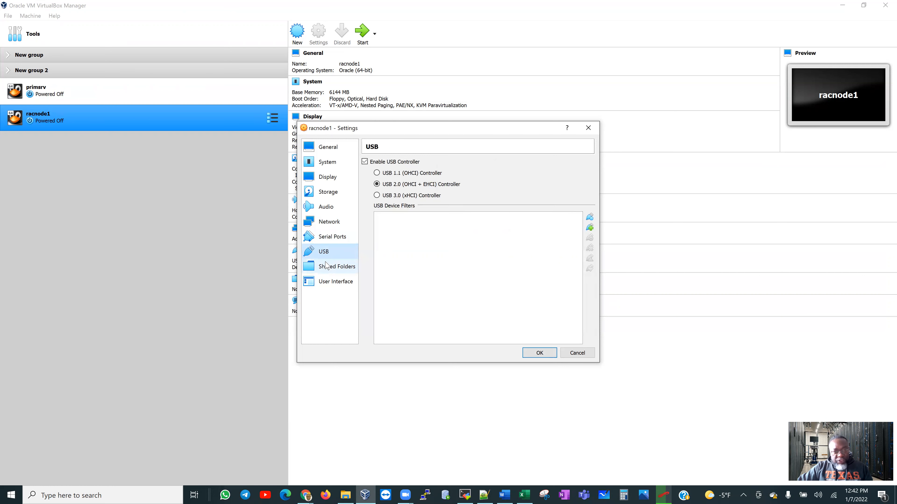
left_click(327, 269)
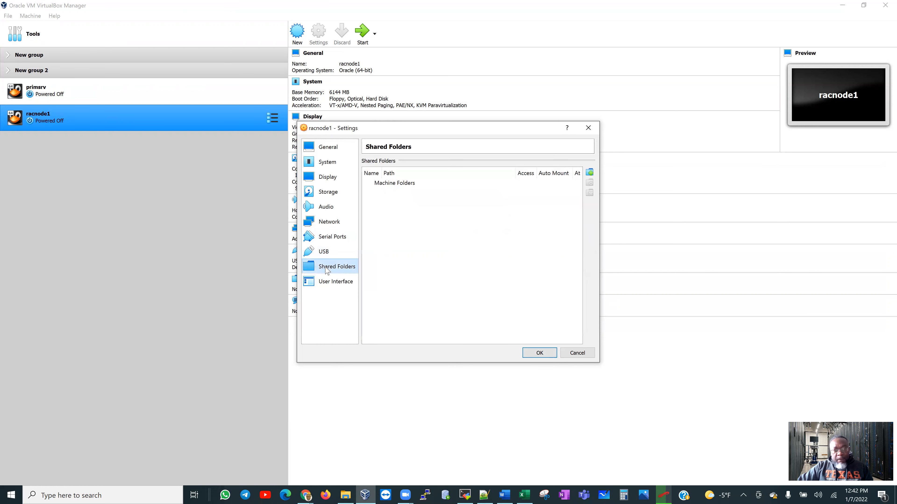
left_click(328, 285)
left_click(327, 148)
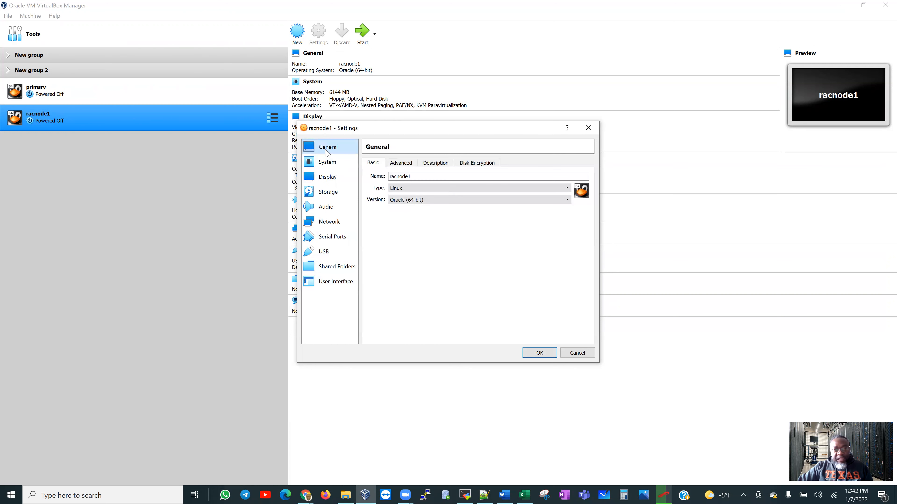
left_click(536, 353)
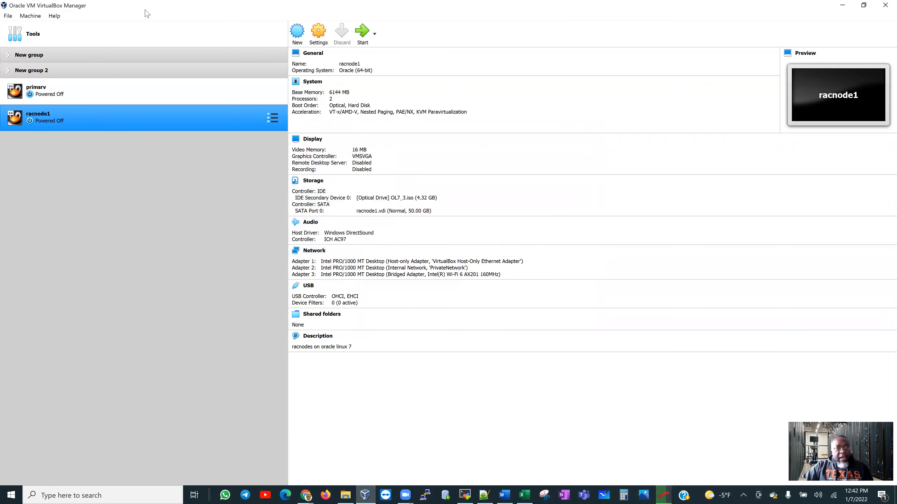
Power on racnode1 and scale its VM display to 200%.
left_click(362, 38)
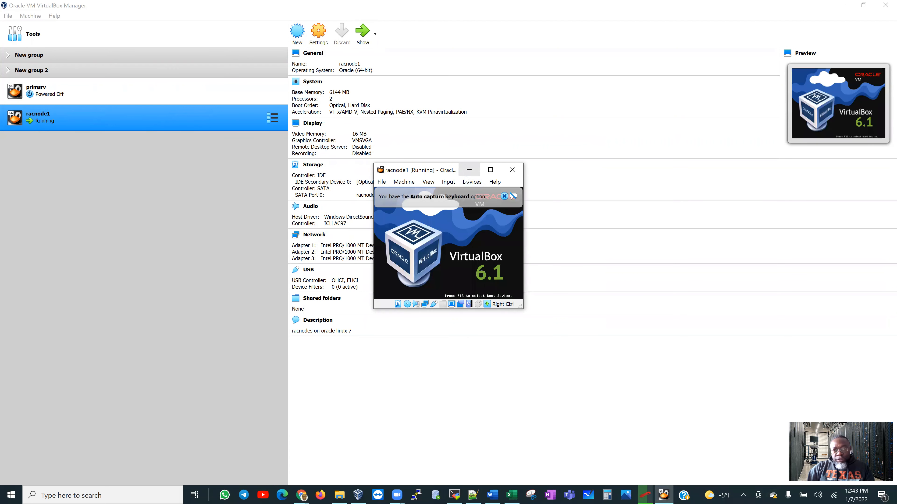
left_click(428, 182)
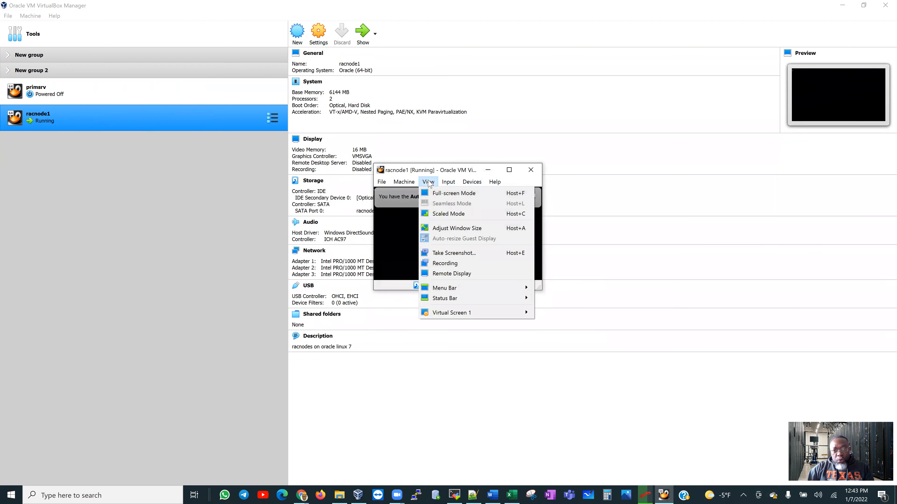
mouse_move(492, 314)
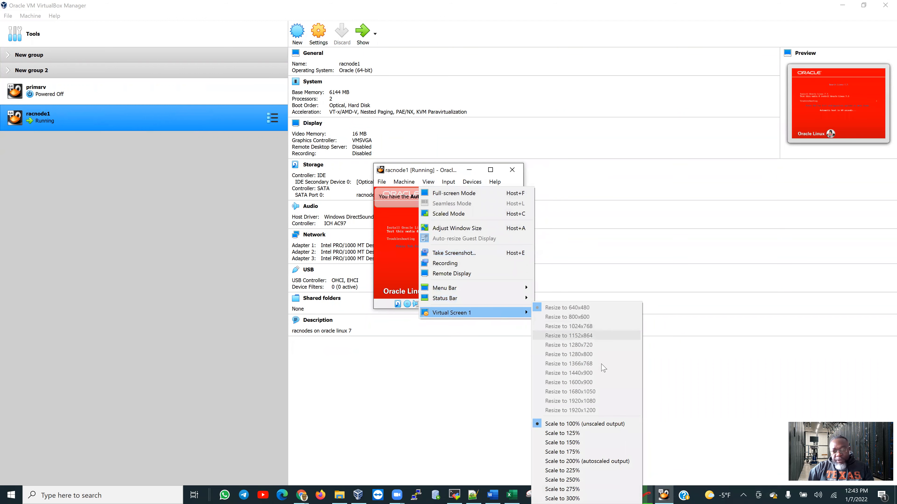
left_click(600, 463)
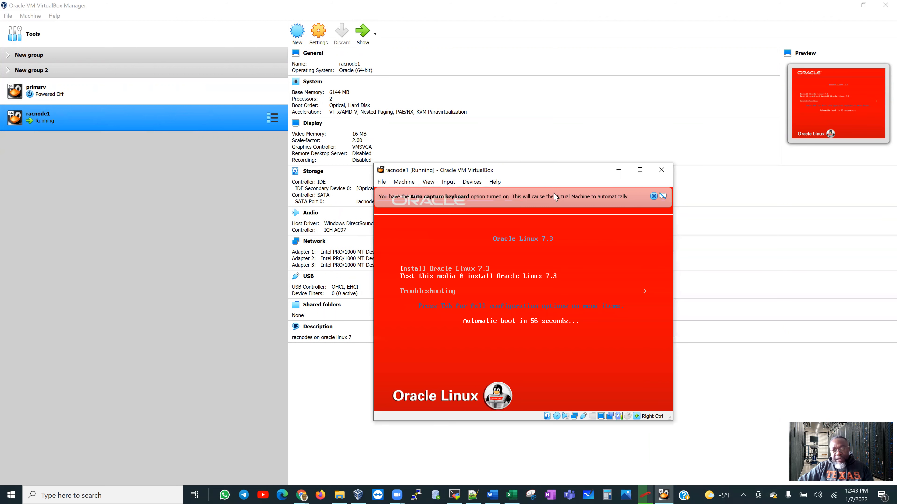
Move the VM window up-left and enlarge its display scale to 225%.
left_click_drag(559, 175, 507, 44)
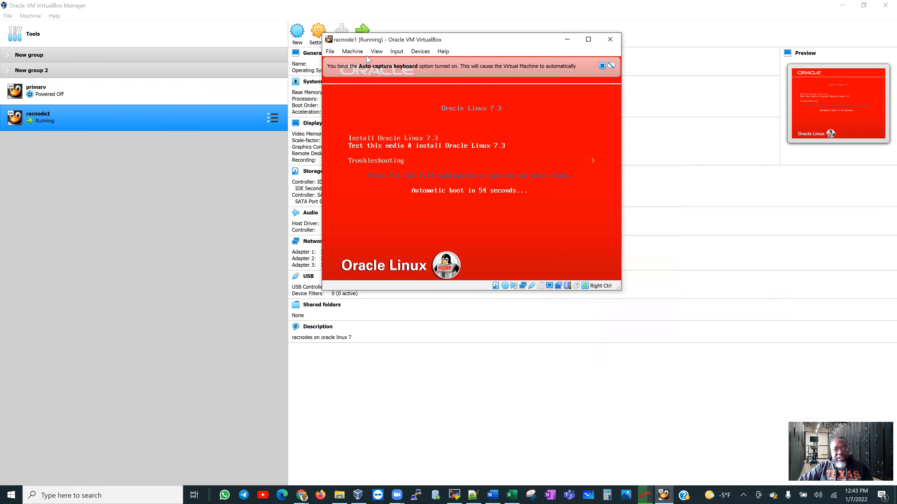
left_click(376, 51)
mouse_move(442, 184)
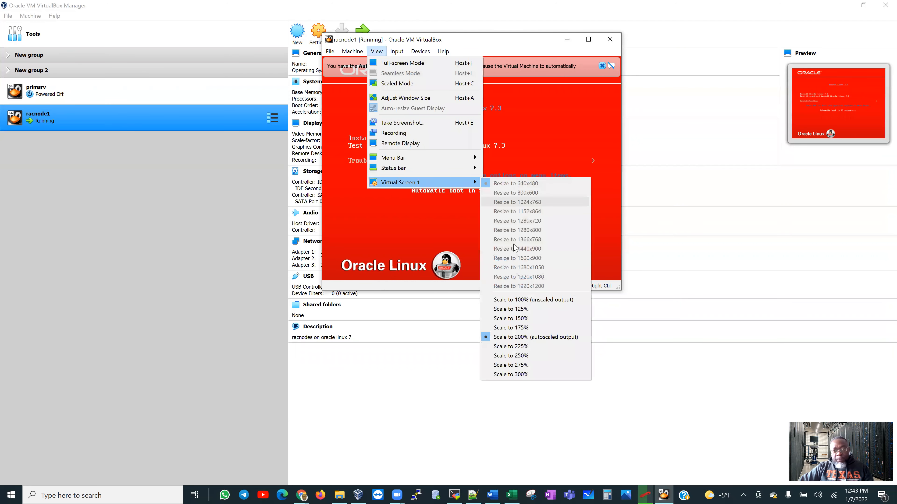
left_click(532, 348)
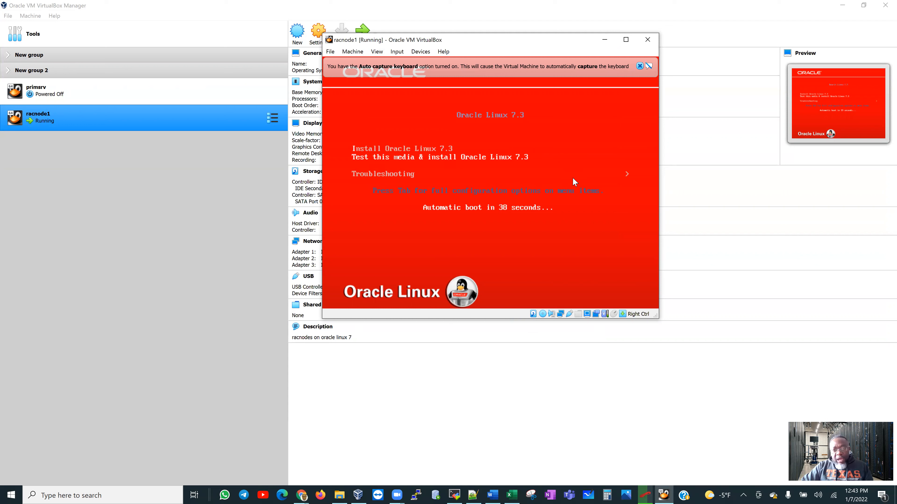
Boot Install Oracle Linux 7.3 from the menu and dismiss the keyboard and pointer notices.
key("Up")
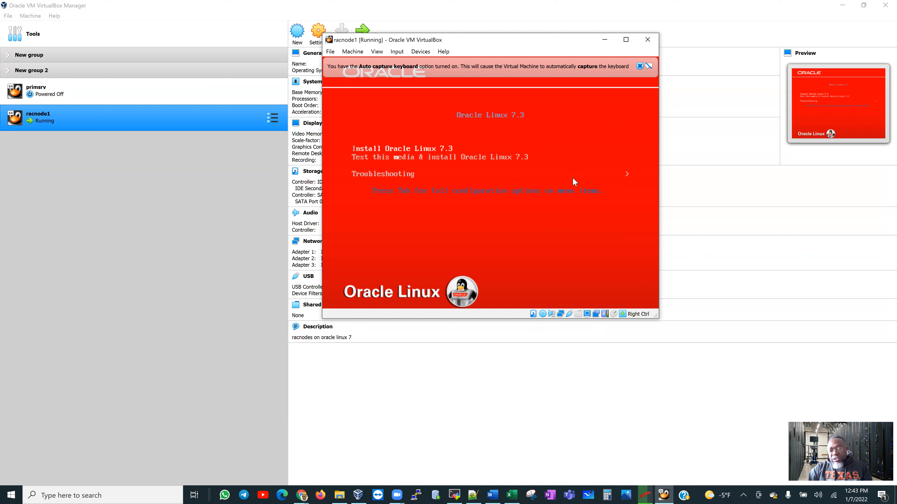
key("Return")
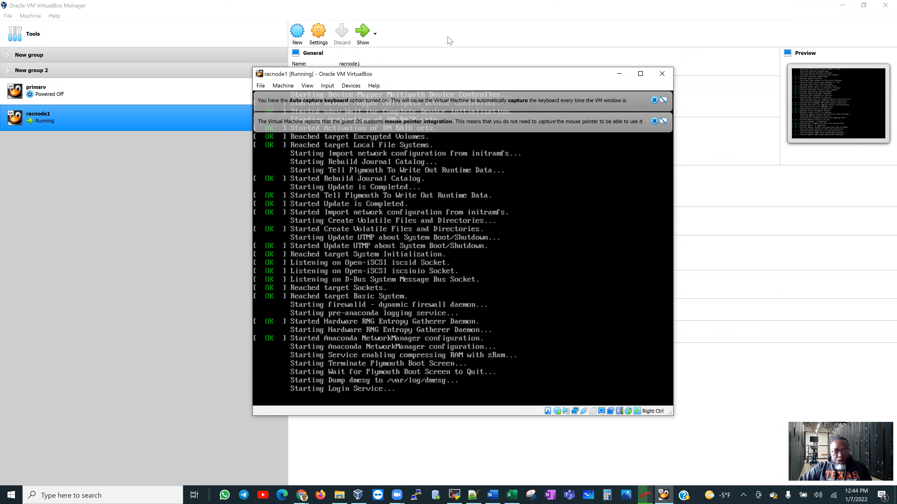
left_click(654, 100)
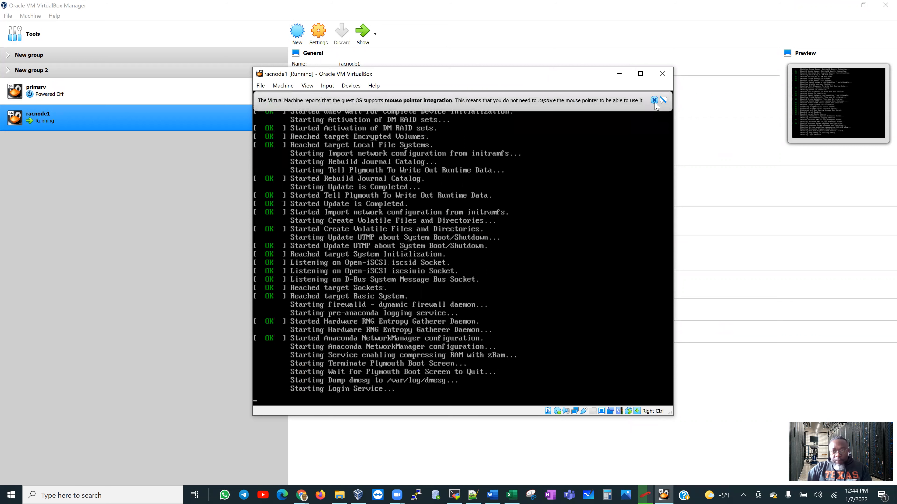
left_click(654, 100)
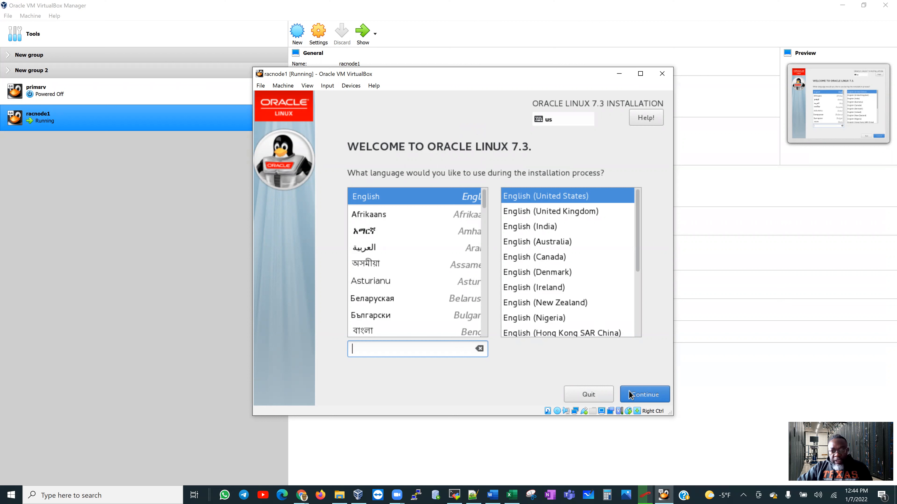
Continue in English (United States), then set the Date & Time zone to Americas/Winnipeg.
left_click(647, 393)
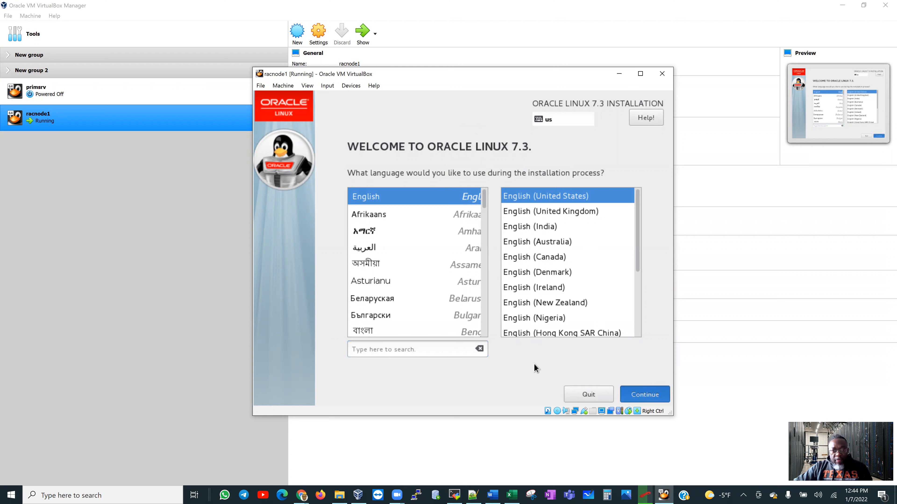
left_click(640, 391)
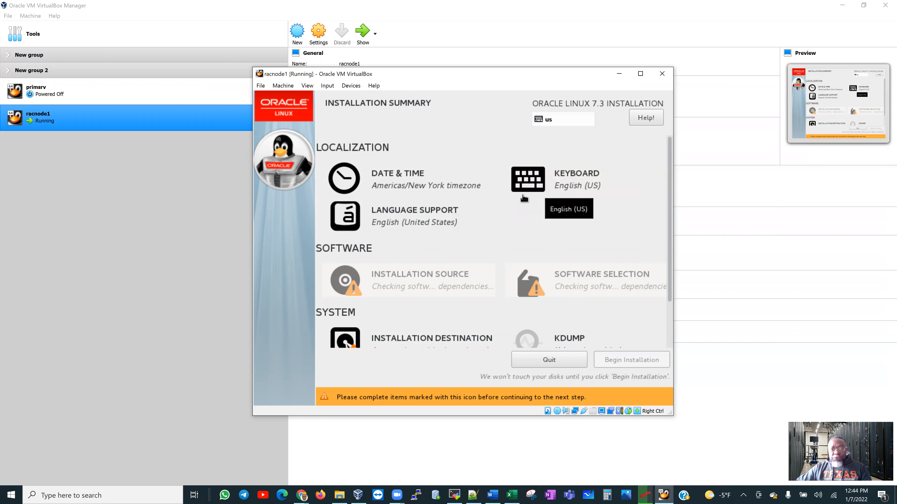
left_click(402, 179)
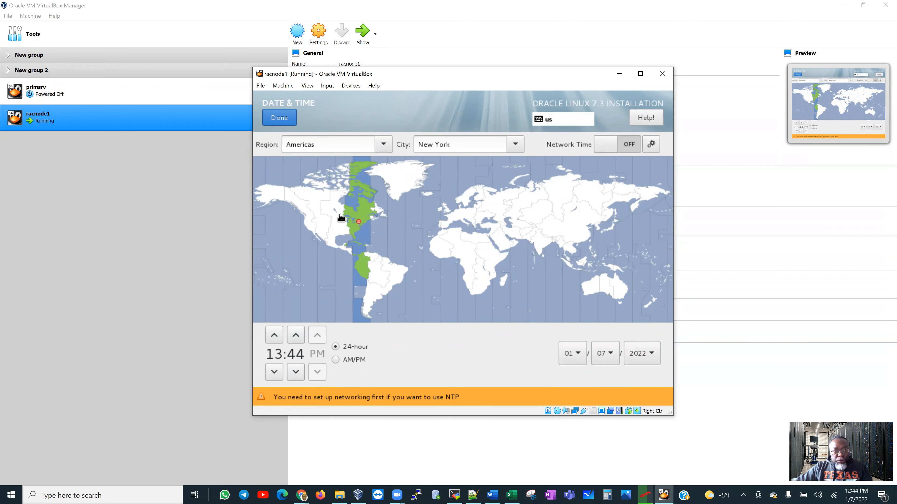
left_click(342, 204)
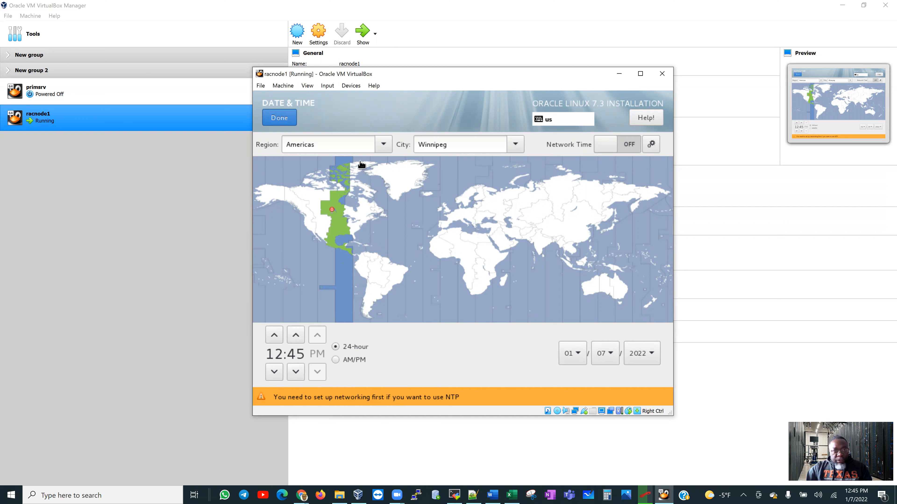
left_click(515, 144)
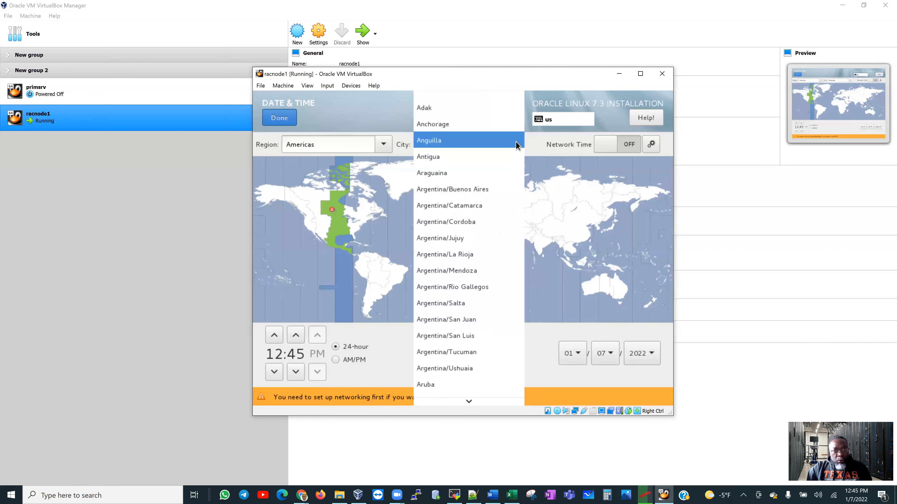
scroll(475, 156, "down", 2)
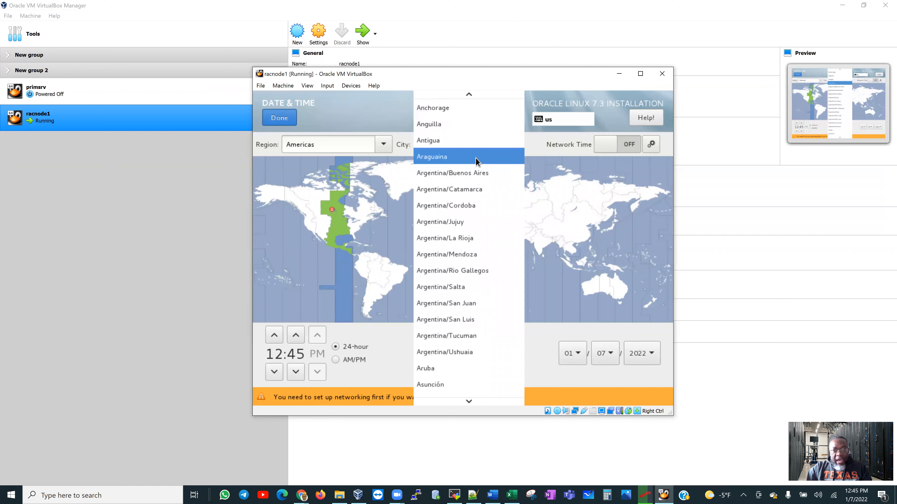
scroll(469, 177, "down", 1)
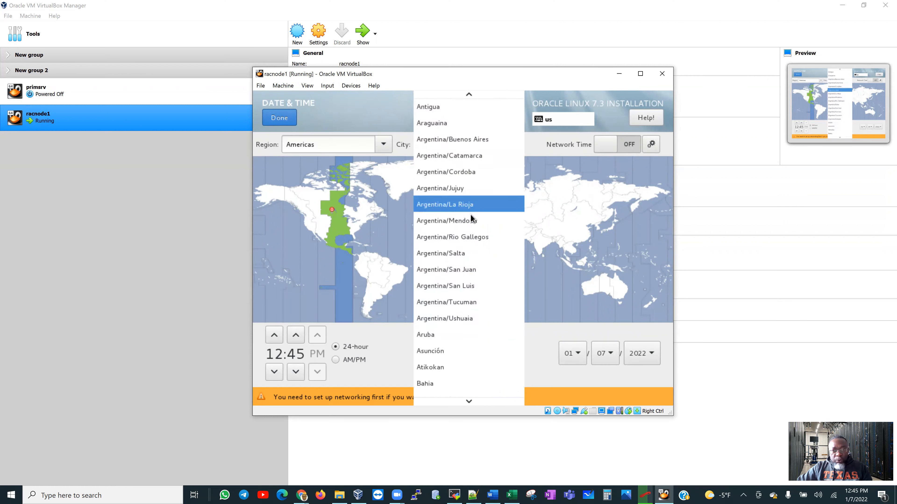
left_click(383, 118)
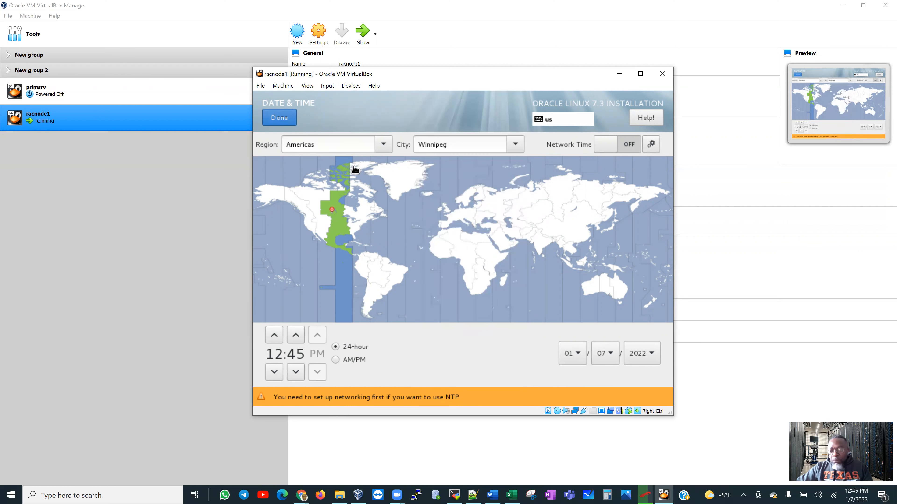
left_click(281, 120)
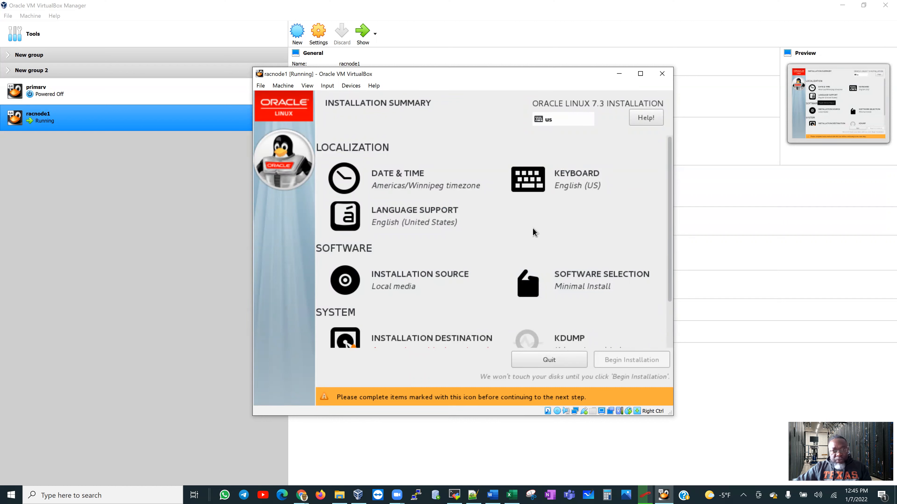
Scroll down the Installation Summary and go to Software Selection.
scroll(569, 244, "down", 1)
scroll(572, 253, "down", 1)
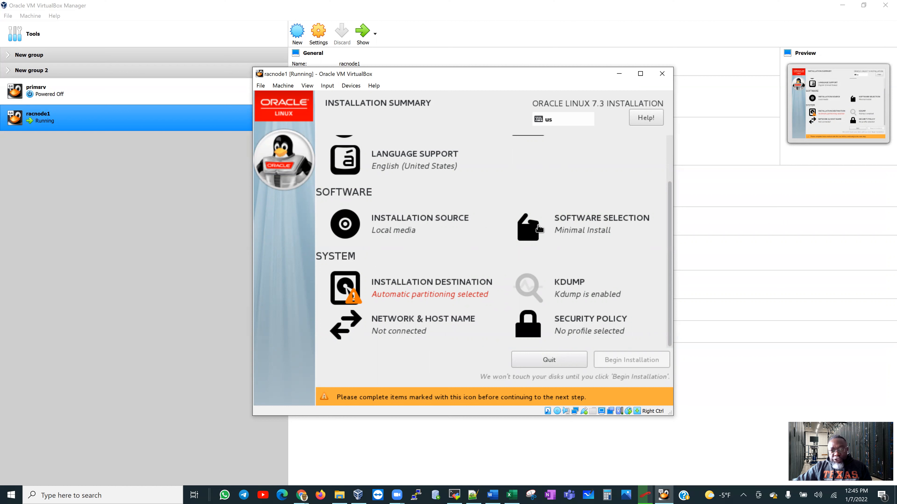
left_click(574, 229)
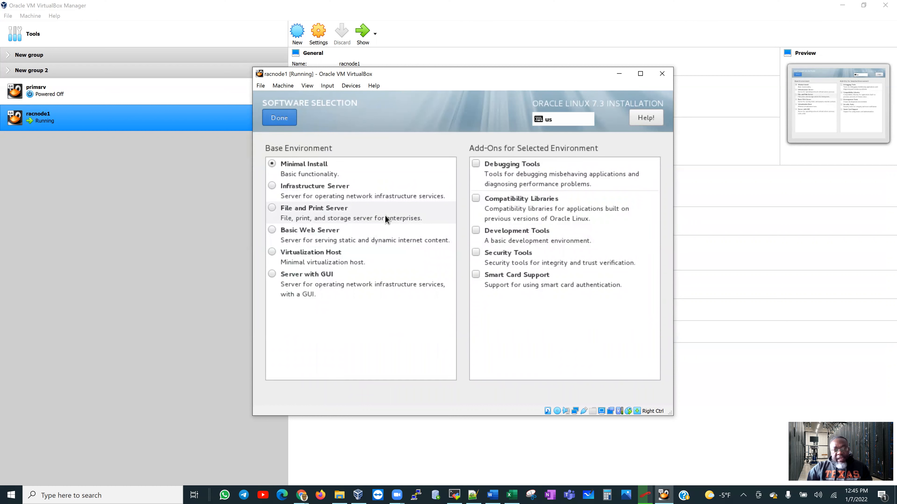
Choose Server with GUI and tick add-ons Backup Server through Identity Management, Infiniband, Java and KDE.
left_click(272, 275)
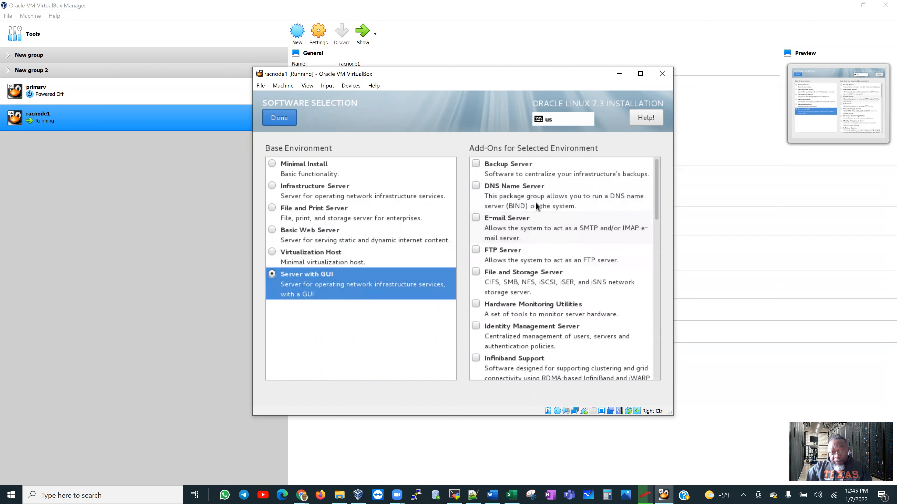
left_click(534, 174)
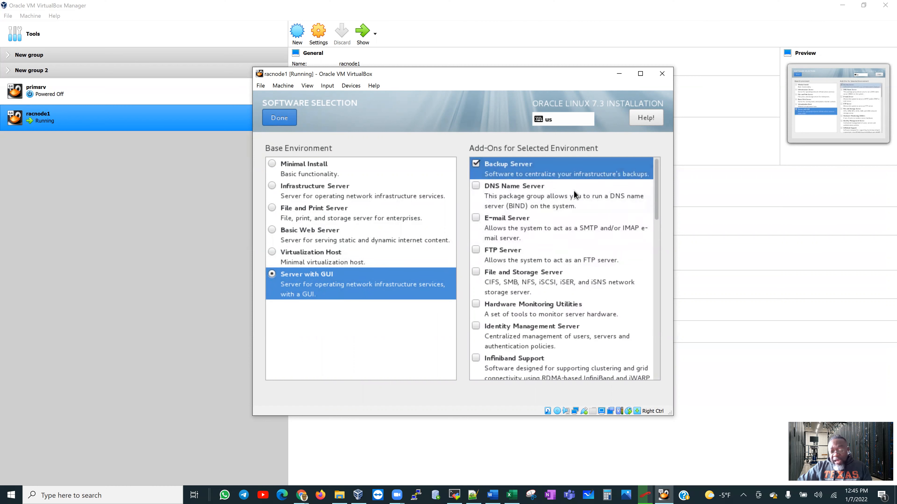
left_click(583, 222)
left_click(576, 250)
left_click(573, 279)
left_click(572, 309)
left_click(571, 329)
scroll(579, 296, "down", 3)
left_click(562, 264)
left_click(565, 295)
left_click(567, 320)
Tick Large Systems Performance, Load Balancer, Mainframe Access, MariaDB, MySQL and Network File System Client.
scroll(581, 266, "up", 3)
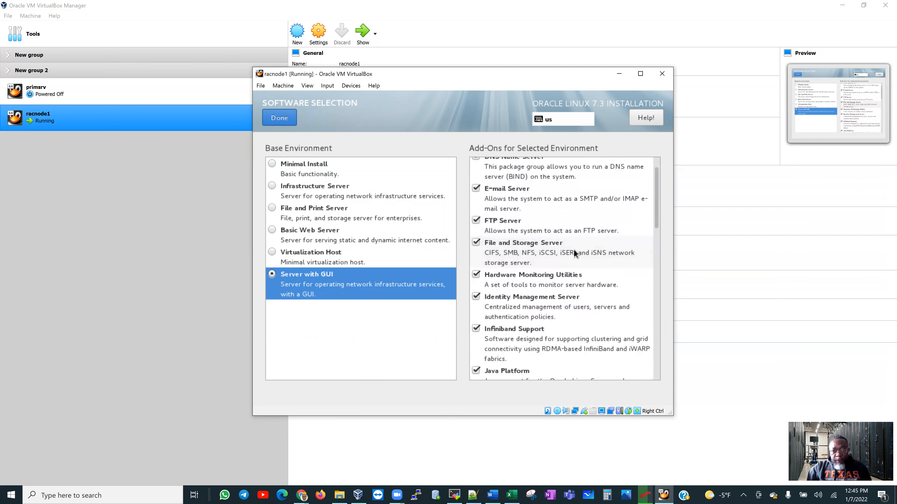
scroll(573, 251, "down", 3)
scroll(656, 244, "down", 5)
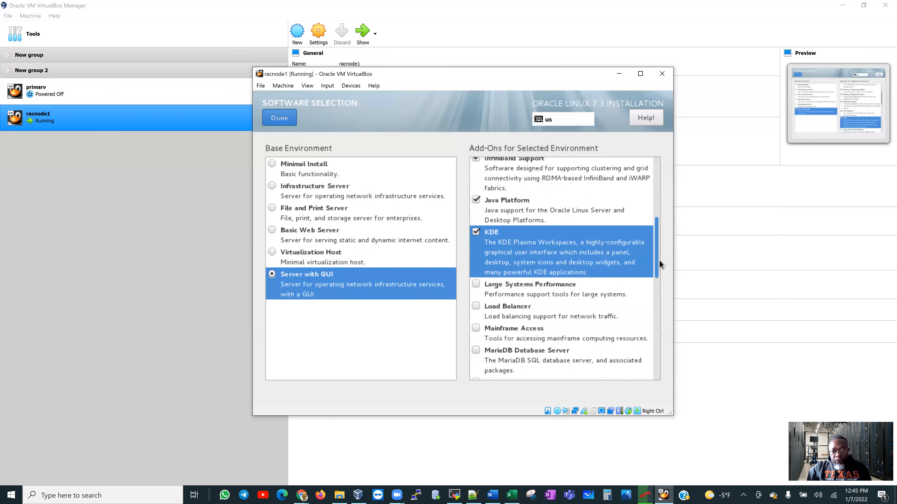
left_click(599, 213)
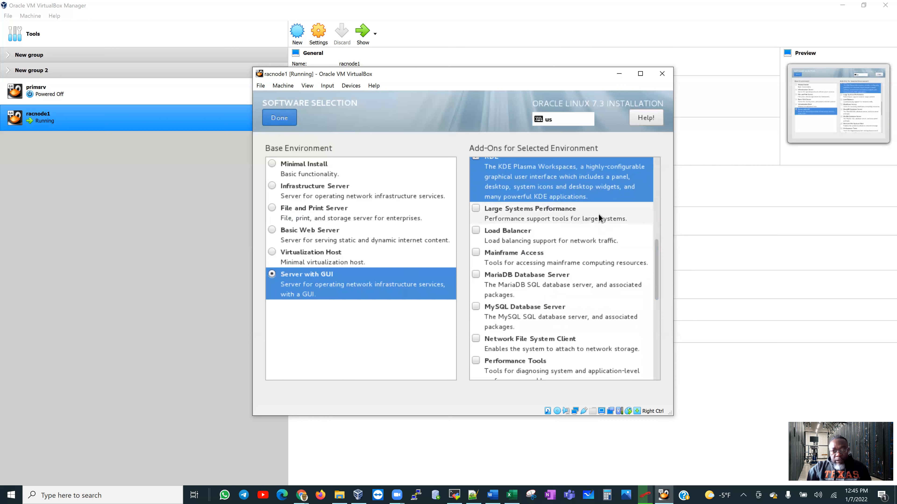
left_click(588, 234)
left_click(578, 257)
left_click(575, 288)
left_click(575, 311)
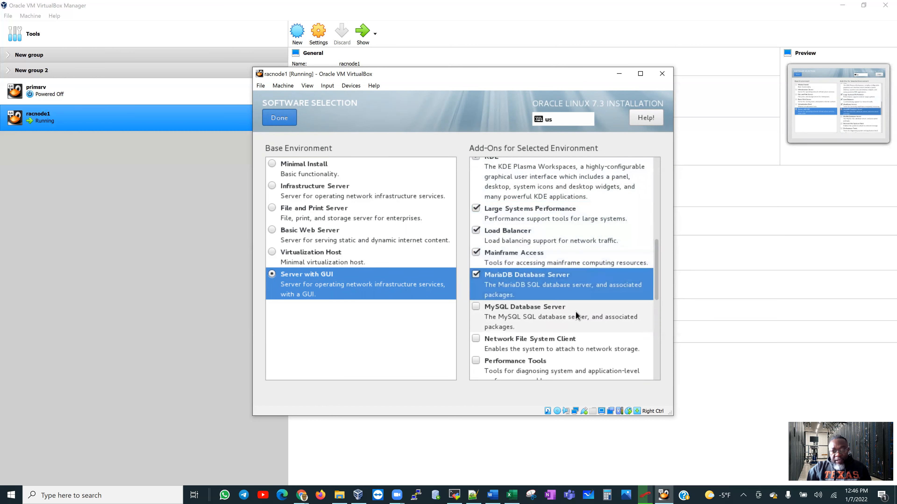
left_click(588, 342)
Tick Performance Tools, PostgreSQL, Print Server, Remote Management and the three Virtualization add-ons.
left_click_drag(657, 282, 656, 327)
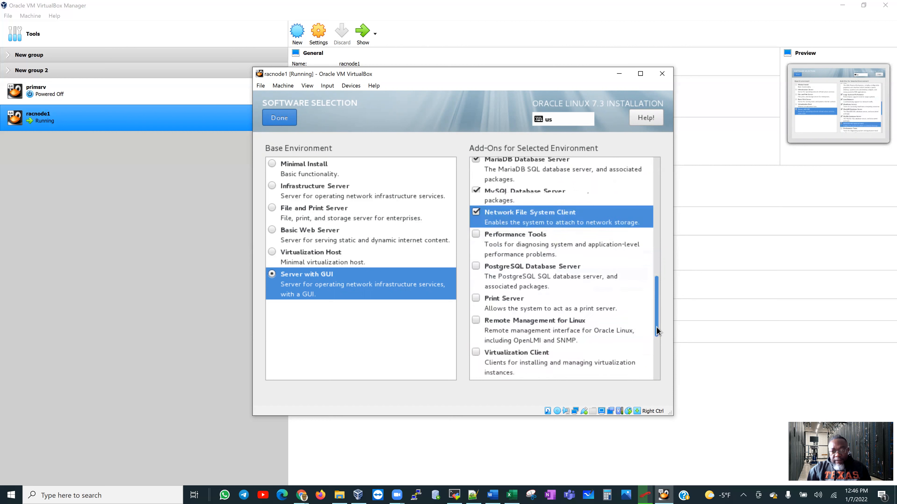
left_click(576, 202)
left_click(572, 221)
left_click(572, 257)
left_click(573, 283)
left_click(566, 307)
left_click(561, 342)
left_click(561, 359)
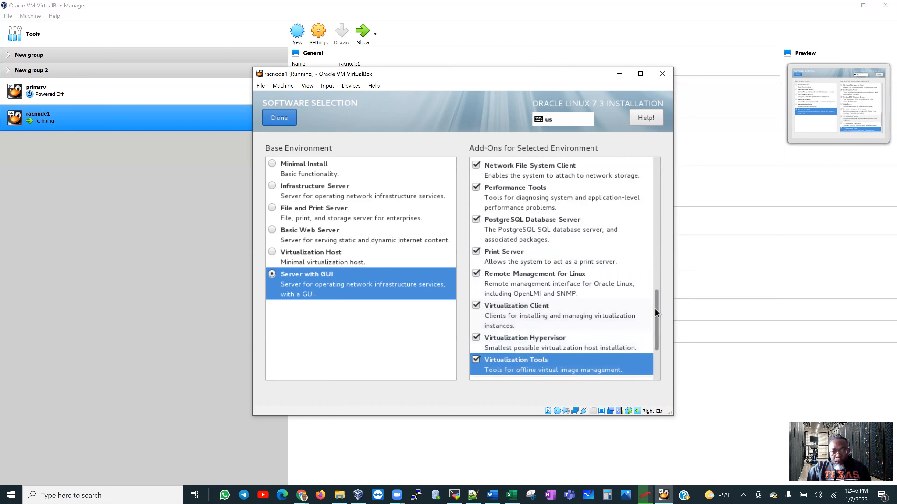
Tick Compatibility Libraries, Development Tools, Security Tools and Smart Card Support, then confirm the selection.
left_click_drag(654, 309, 656, 351)
left_click(599, 304)
left_click(573, 320)
left_click(563, 349)
left_click(568, 361)
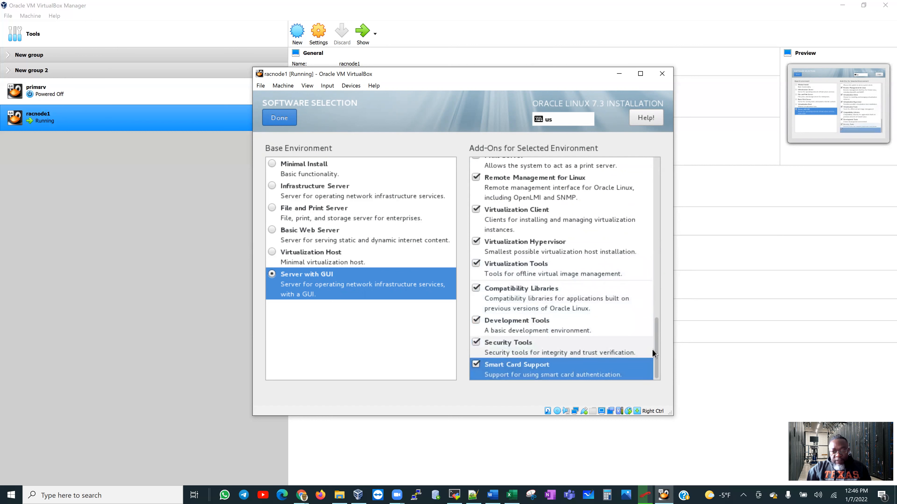
left_click_drag(657, 339, 651, 167)
left_click(288, 121)
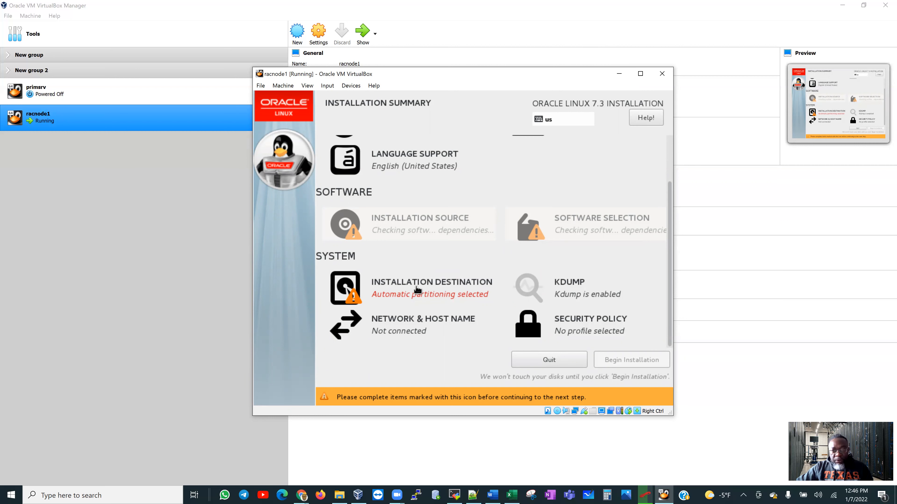
Select the 50 GiB sda disk as installation destination with automatic partitioning and confirm.
left_click(369, 288)
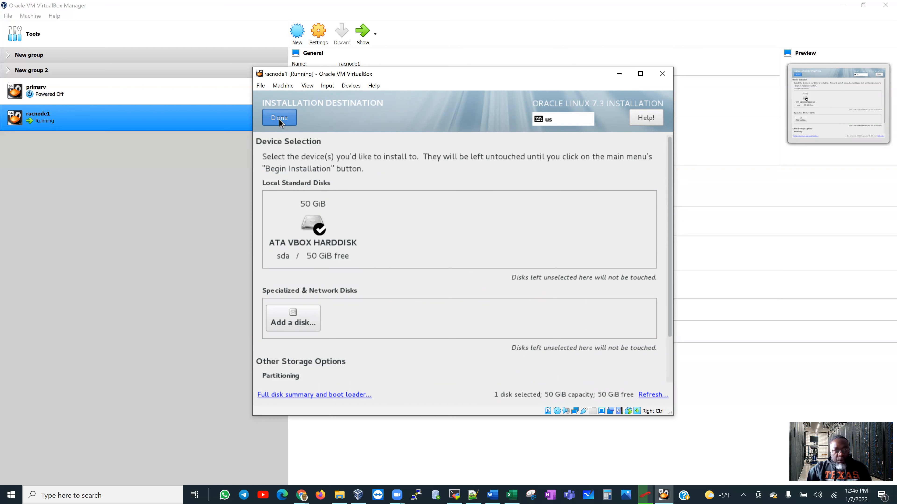
left_click(316, 232)
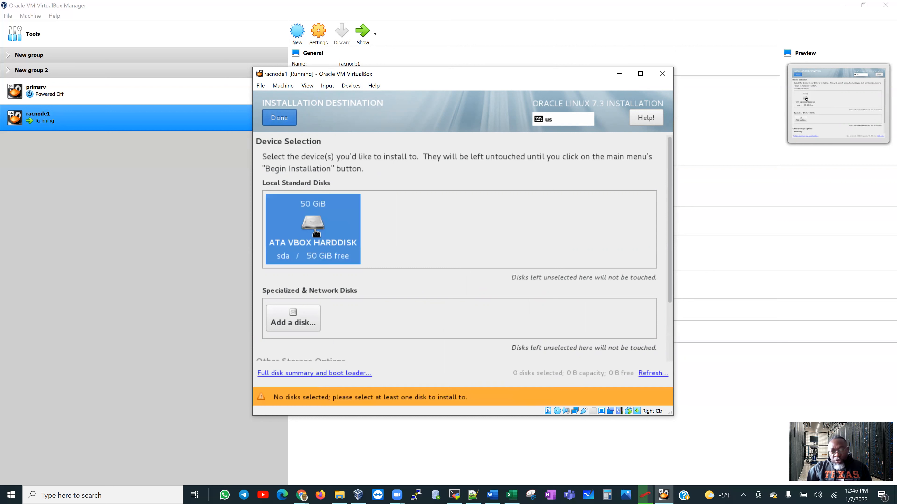
left_click(316, 235)
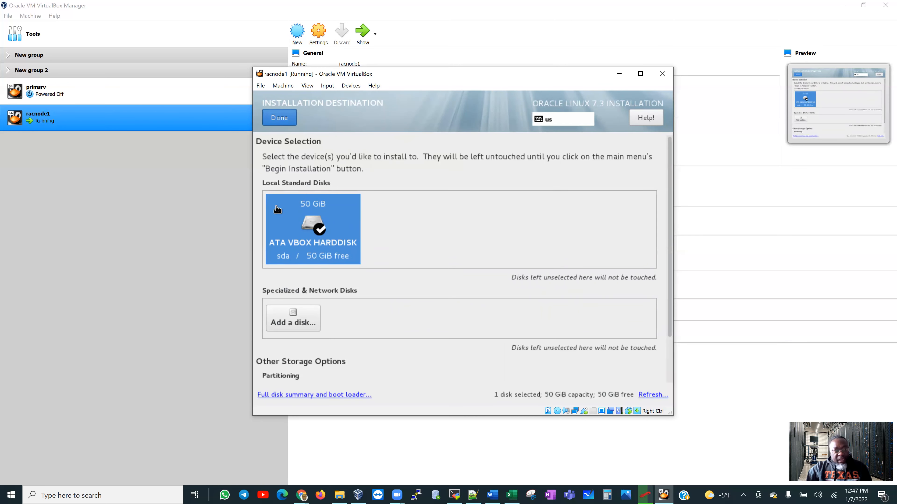
left_click(275, 121)
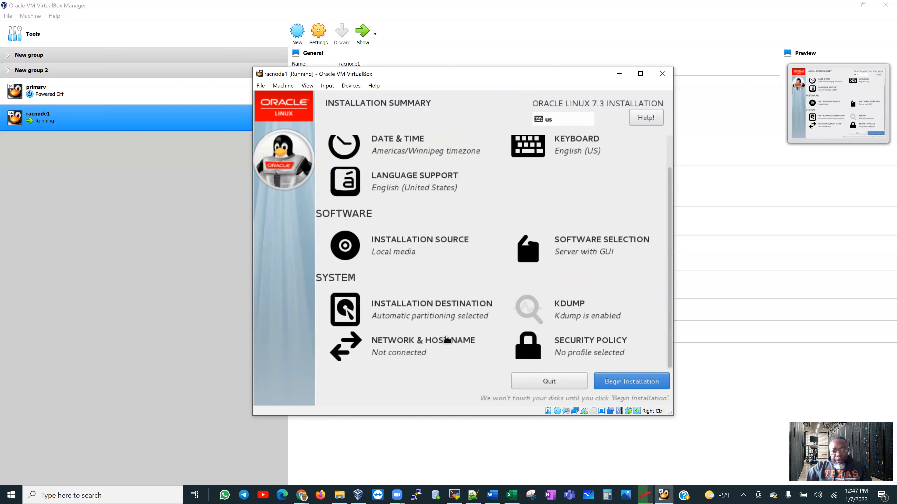
Change the host name from localhost to racnode1.localdomain and apply it.
left_click(400, 350)
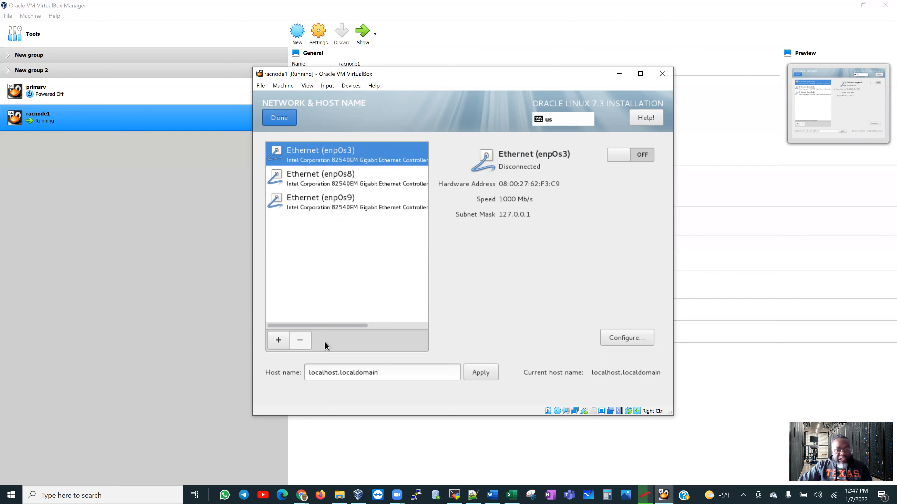
left_click(333, 373)
double_click(336, 372)
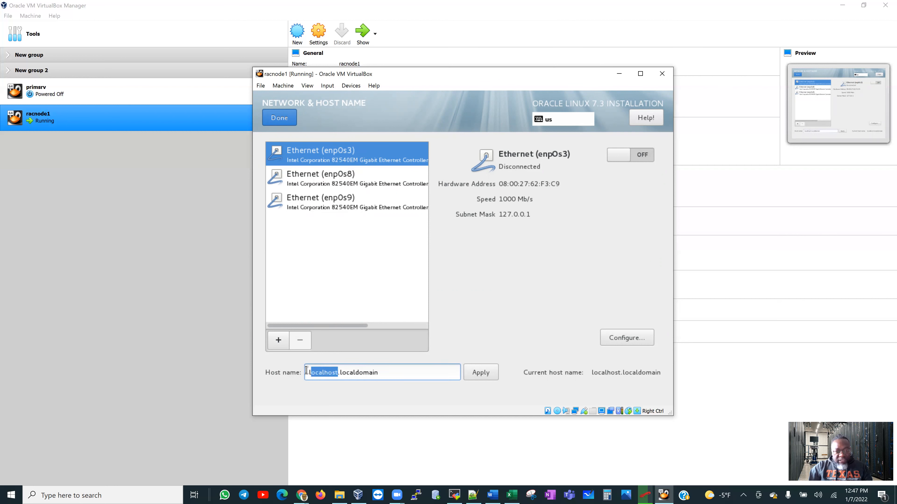
type("racnode1")
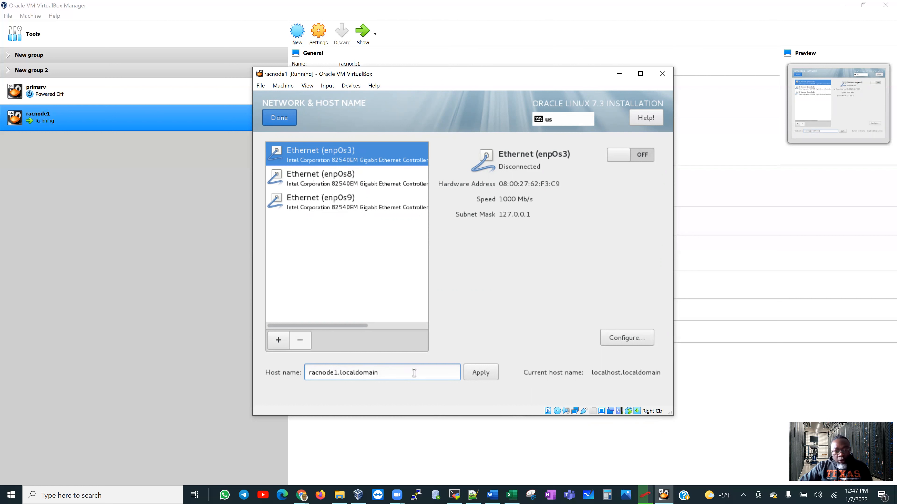
left_click(485, 373)
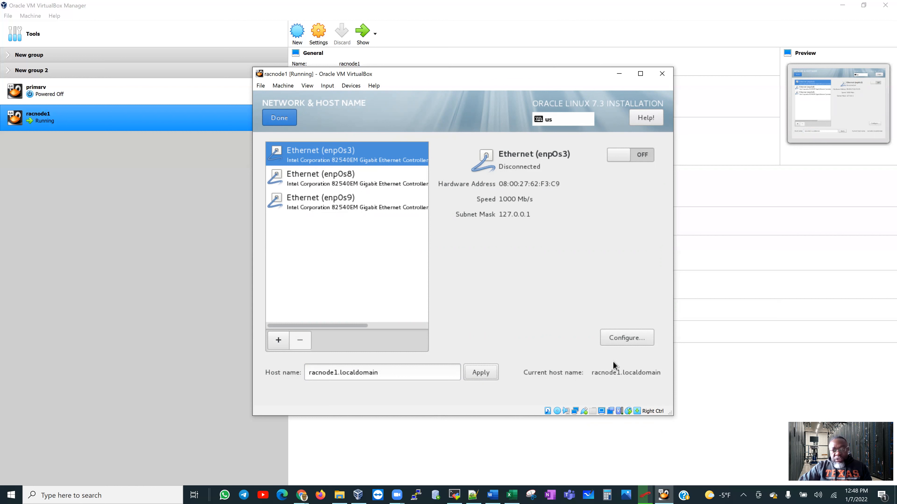
Browse the enp0s8, enp0s9 and enp0s3 adapter details, ending on enp0s3.
left_click(340, 172)
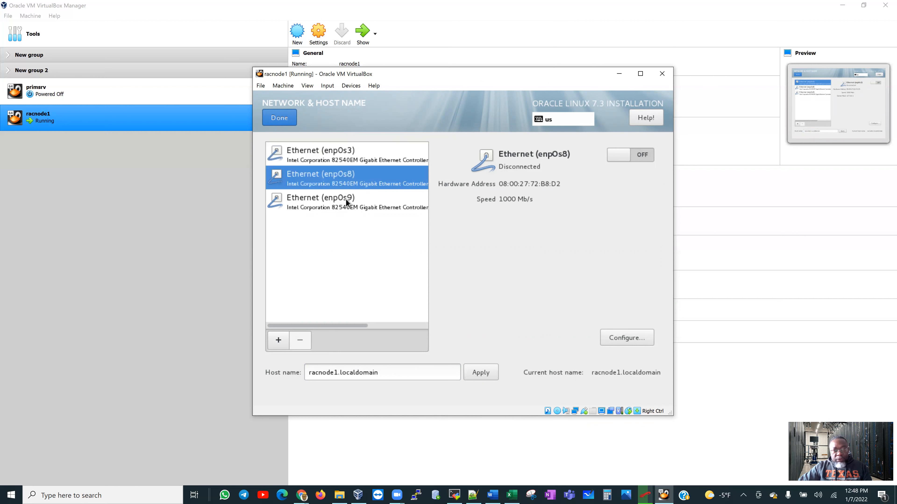
left_click(347, 202)
left_click(344, 184)
left_click(353, 159)
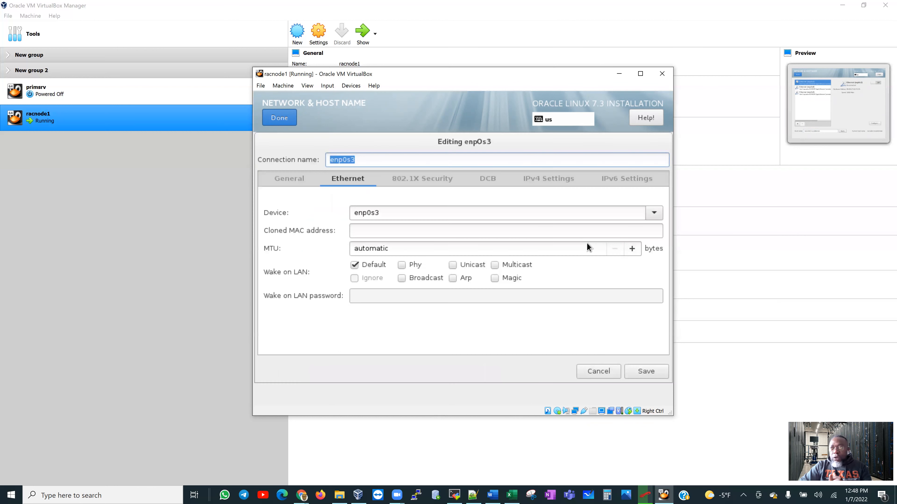
Switch the enp0s3 connection's IPv4 method to Manual.
left_click(288, 183)
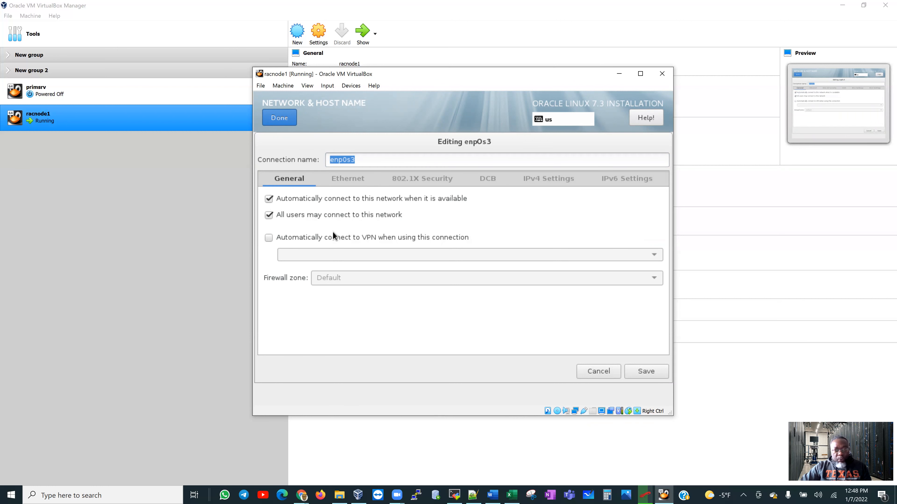
left_click(351, 183)
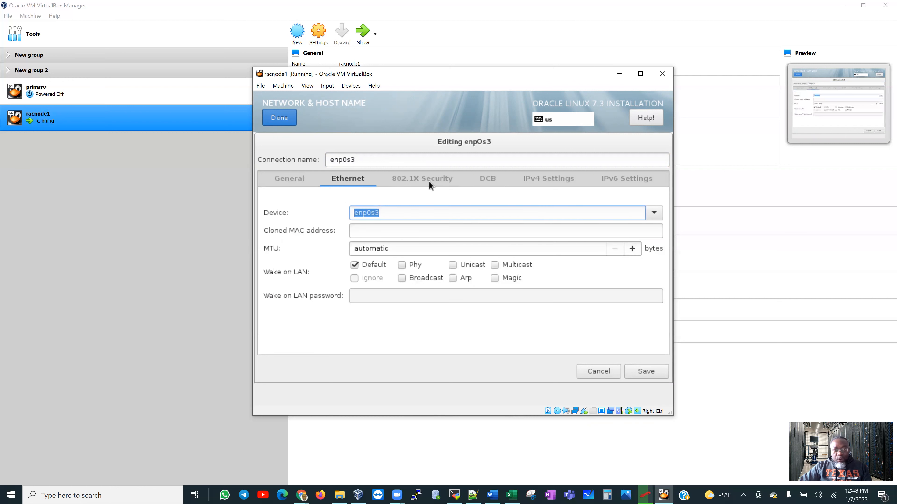
left_click(542, 179)
left_click(543, 199)
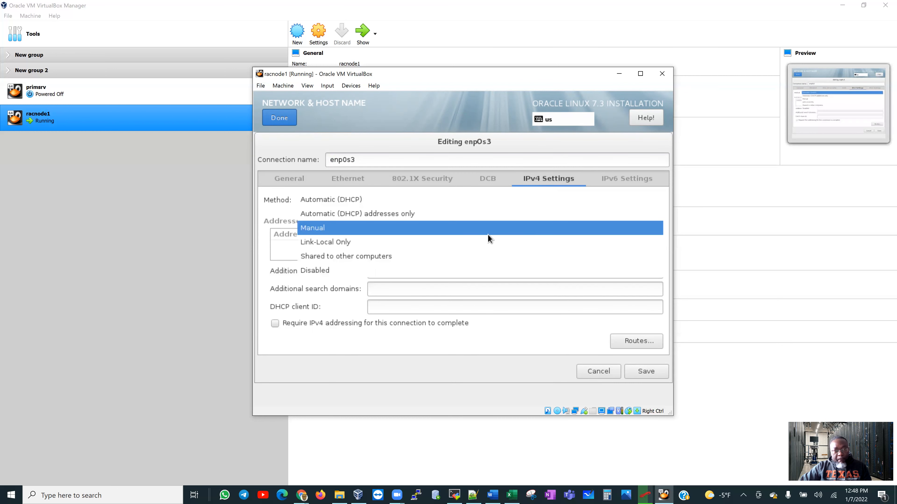
left_click(488, 234)
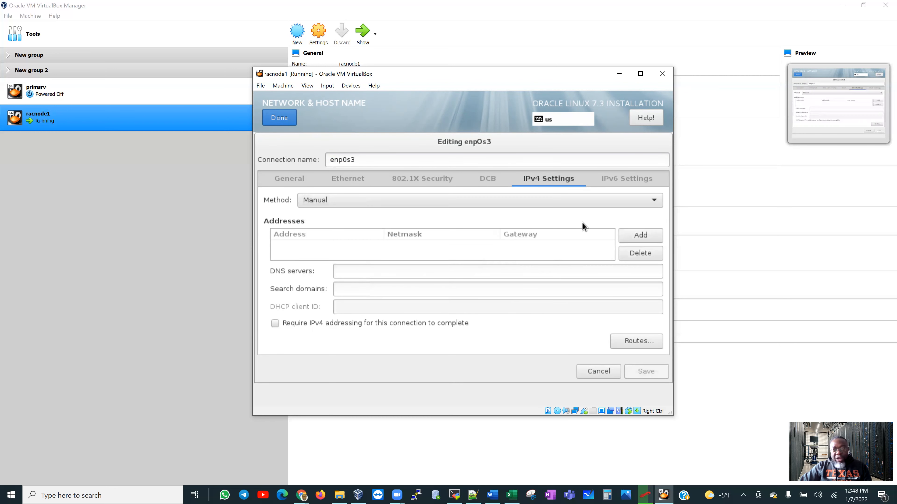
Add address 192.168.56.111, netmask 255.255.255.0, gateway 0.0.0.0, require IPv4, and save.
left_click(640, 235)
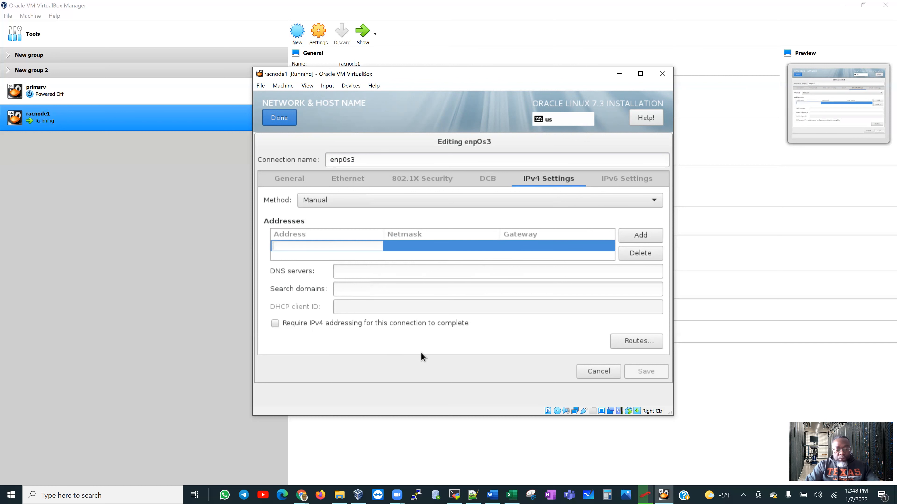
type("1")
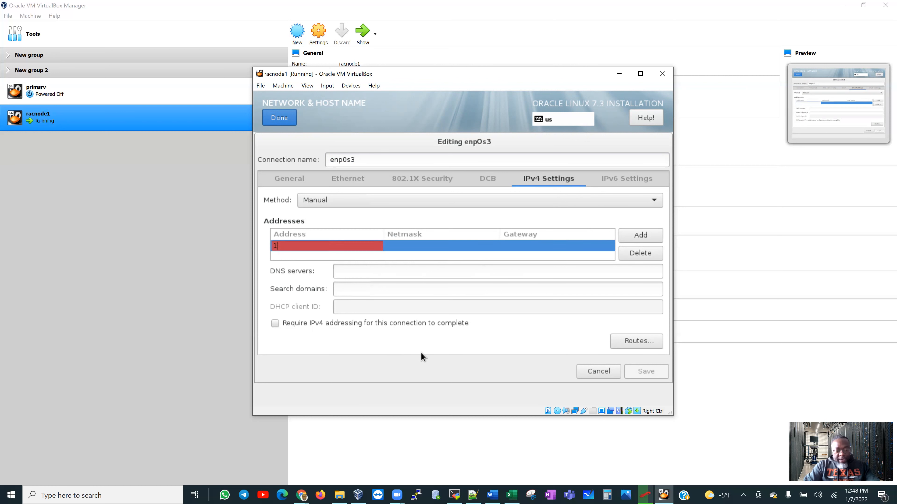
type("92.168.56")
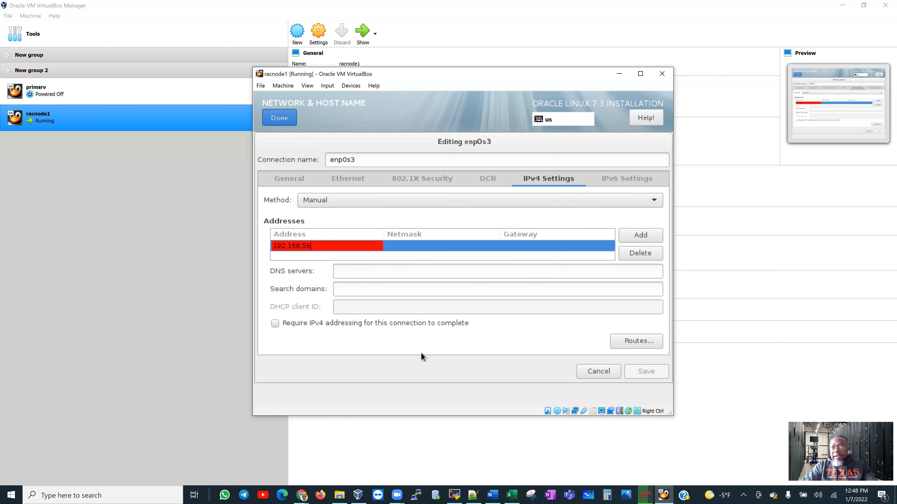
type(".111")
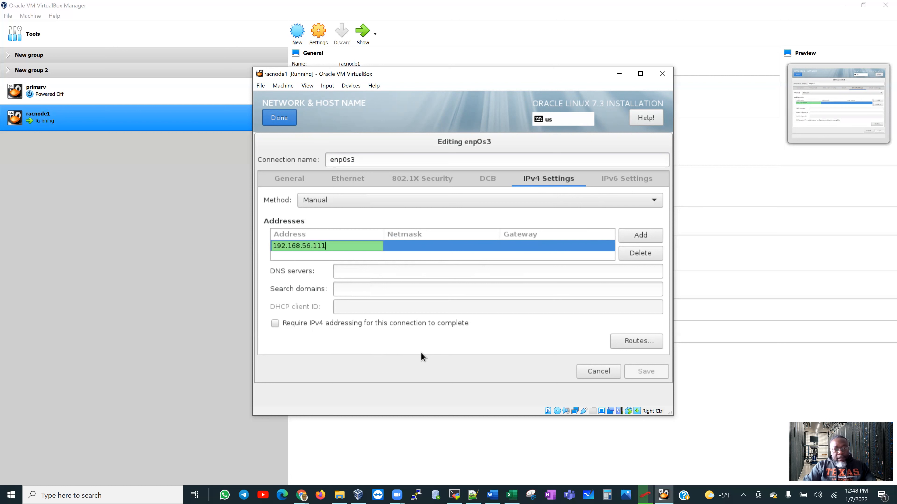
key("Tab")
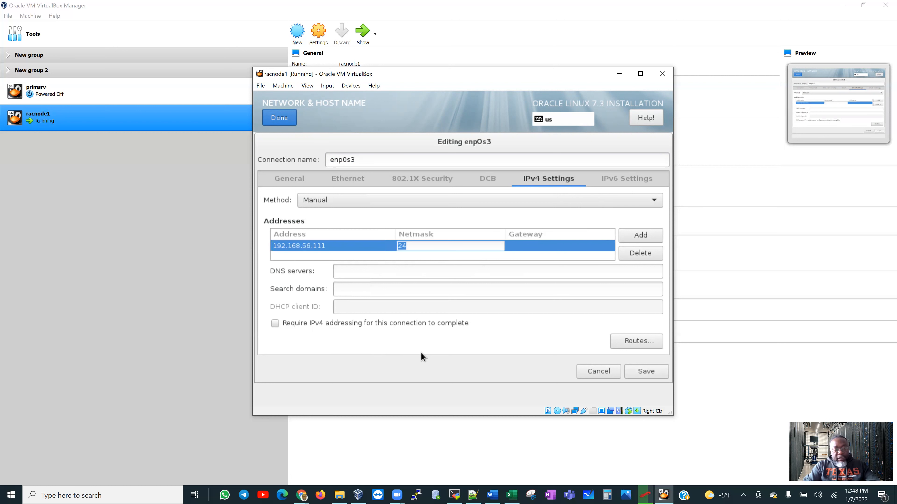
type("255")
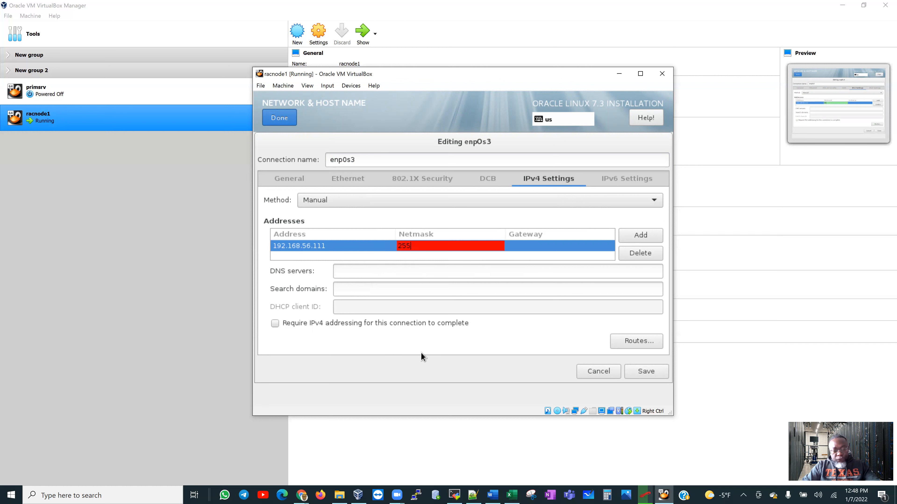
type(".255.255.2")
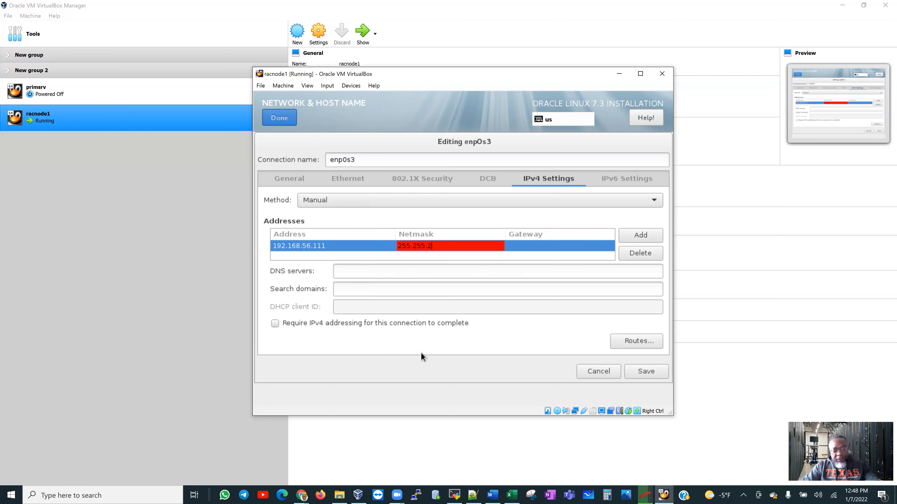
type("5.0")
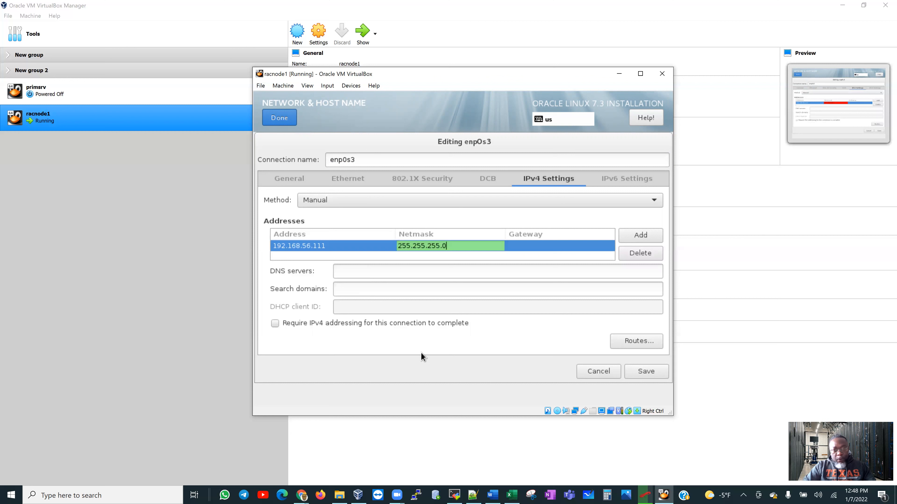
key("Tab")
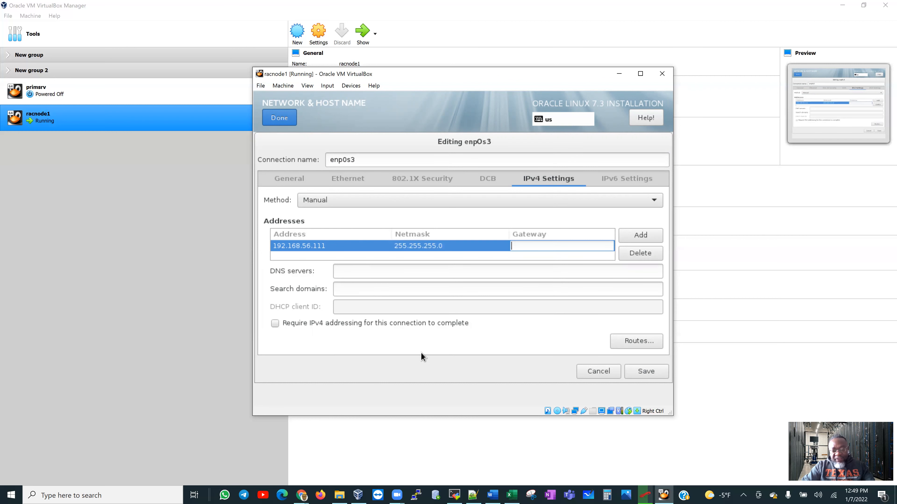
type("0.0.0.0")
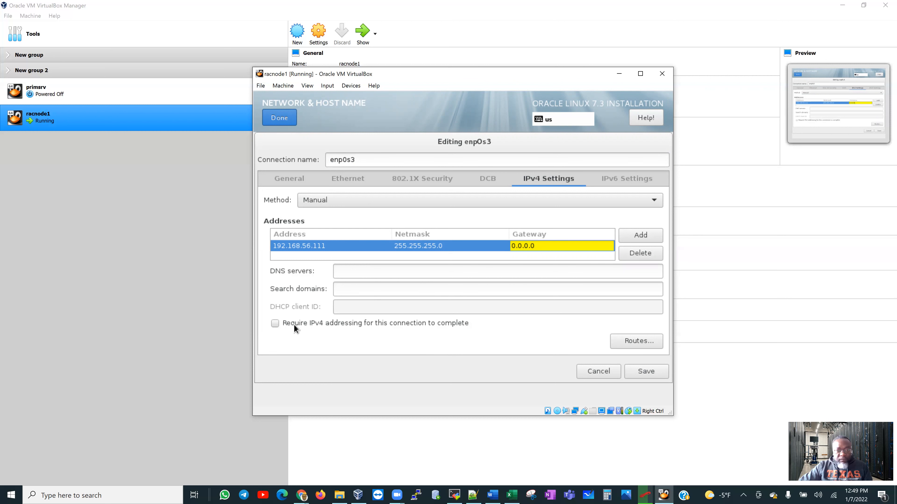
left_click(275, 324)
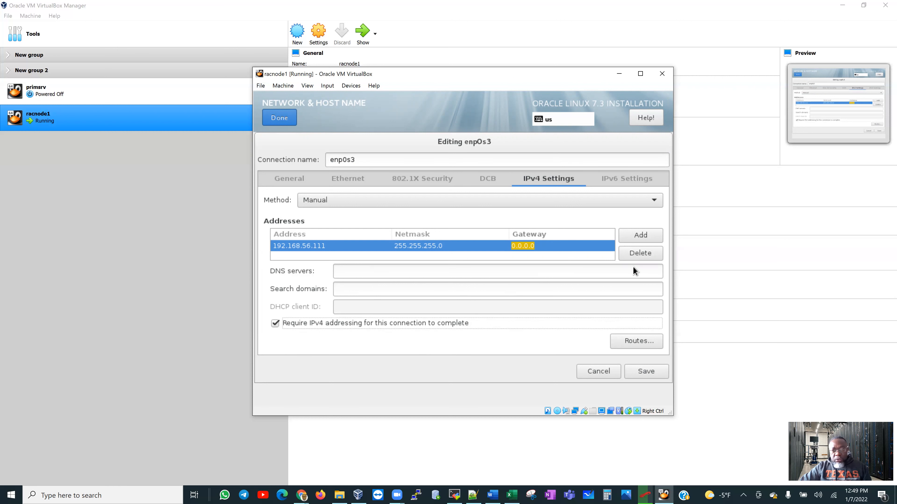
left_click(642, 374)
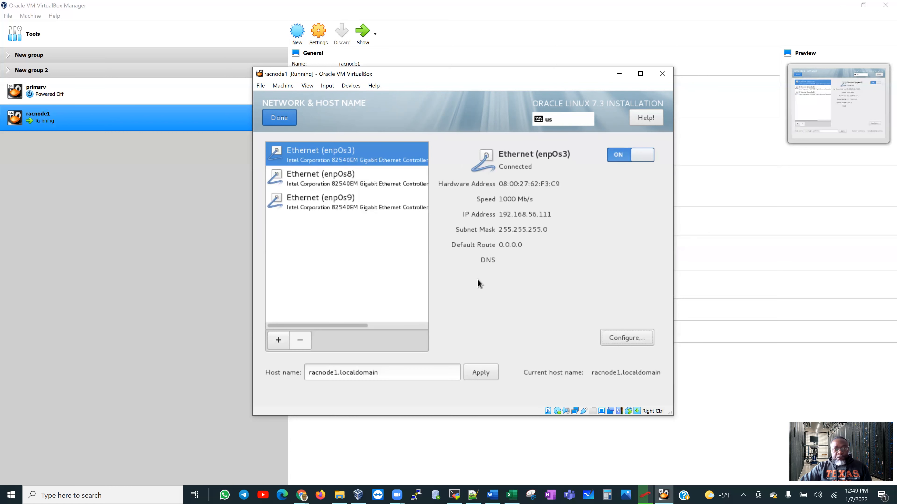
Compare the enp0s8 and enp0s3 entries, then open the enp0s8 connection editor.
left_click(319, 177)
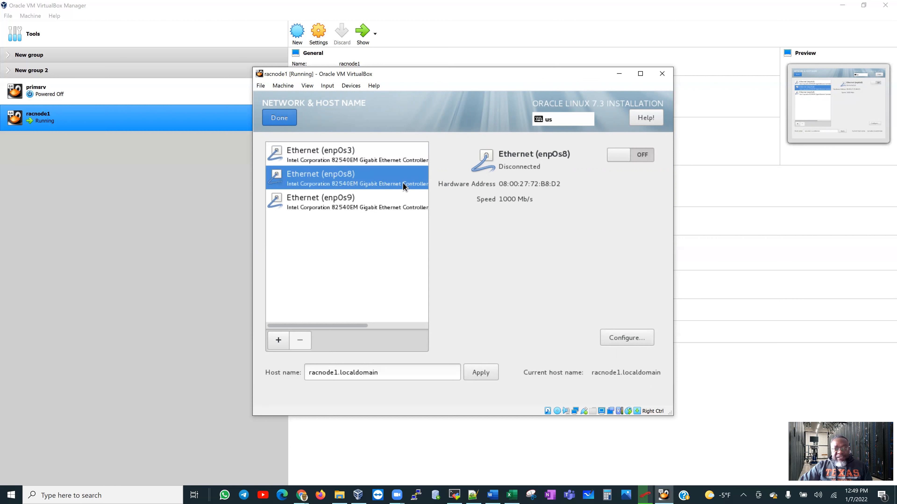
left_click(347, 150)
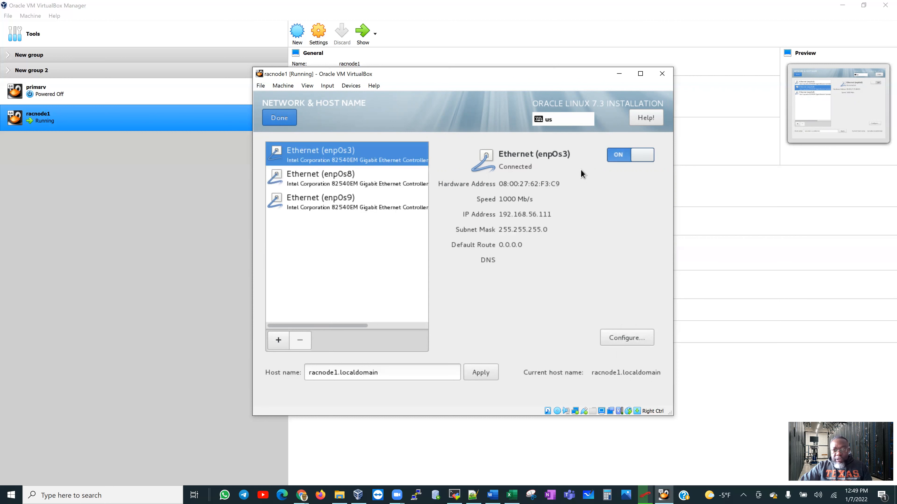
left_click(326, 179)
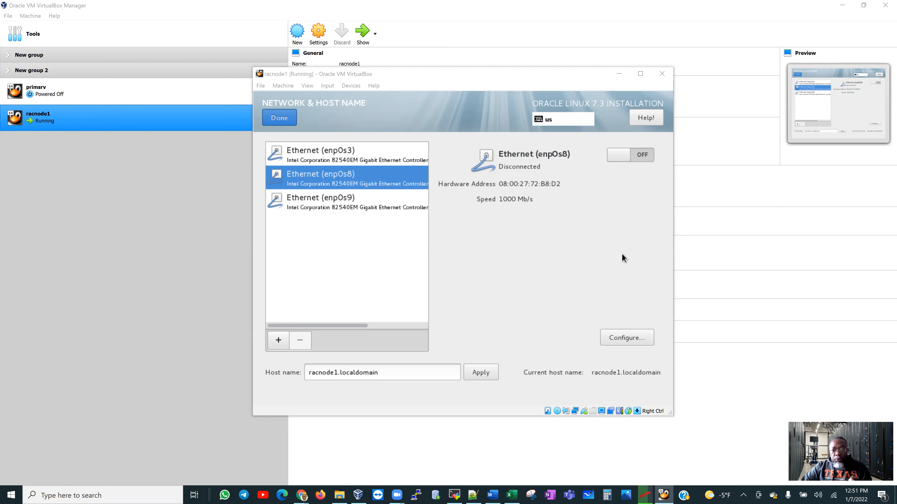
left_click(625, 337)
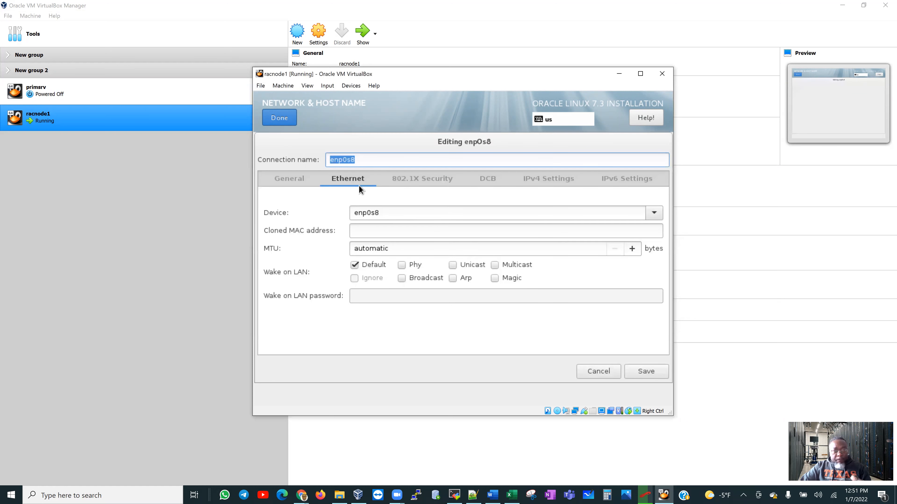
Switch enp0s8's IPv4 method to Manual and add a blank address row.
left_click(291, 180)
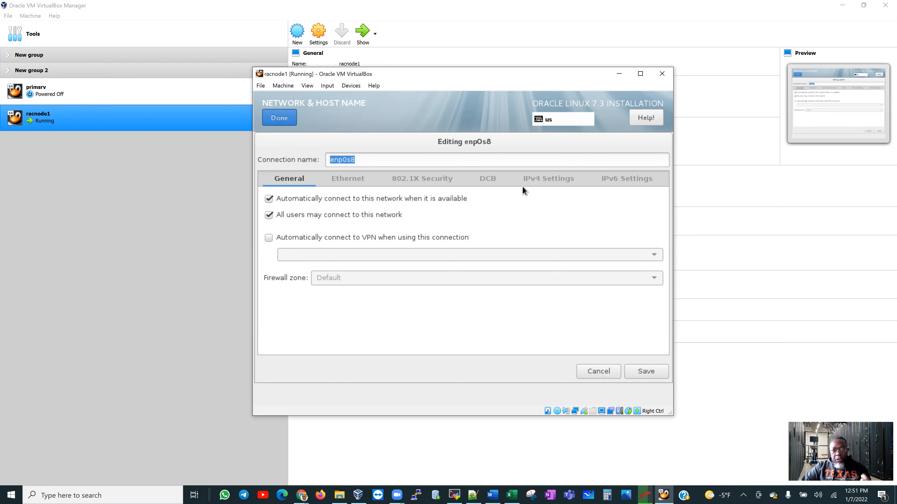
left_click(532, 179)
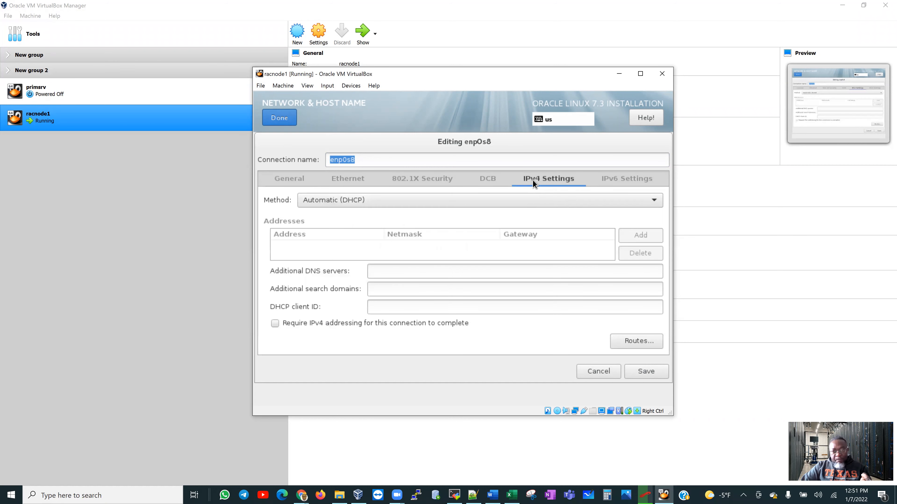
left_click(592, 205)
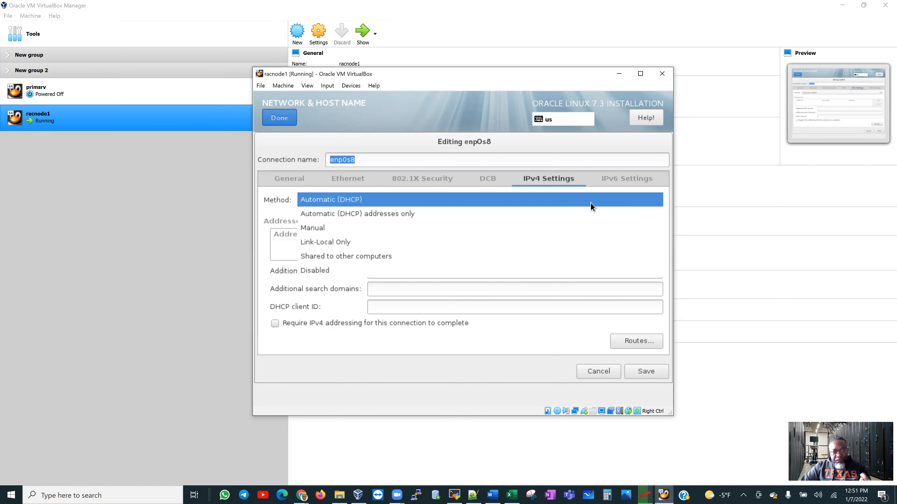
left_click(525, 229)
left_click(638, 236)
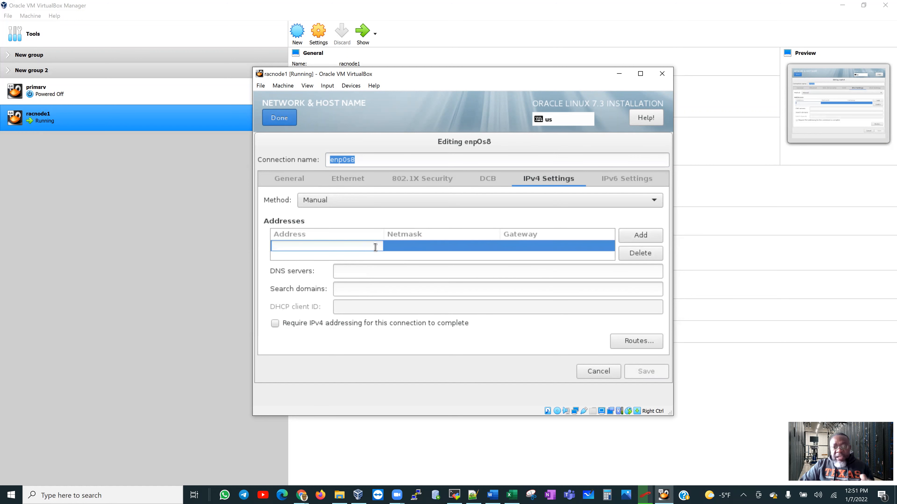
left_click(473, 494)
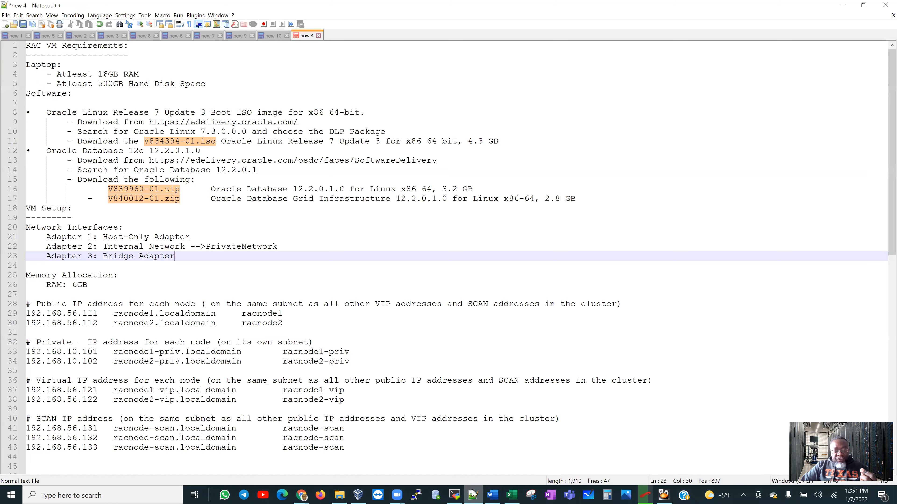
scroll(113, 338, "down", 1)
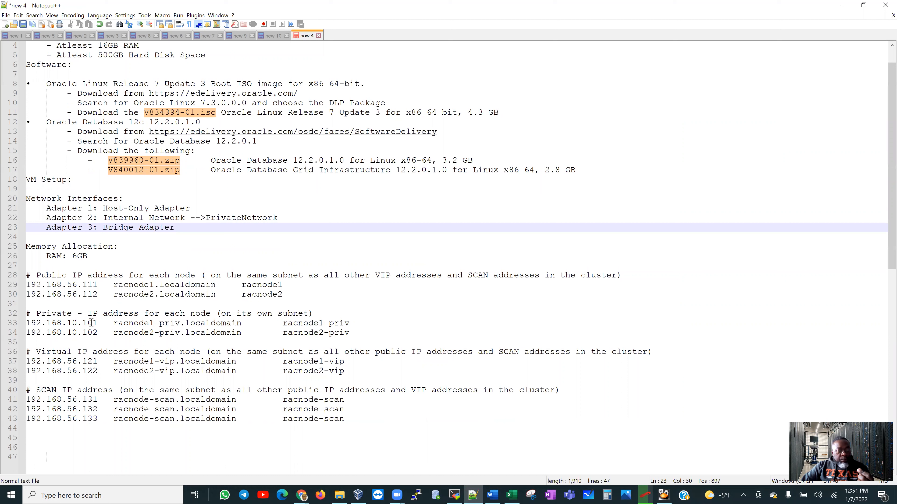
left_click_drag(67, 323, 73, 323)
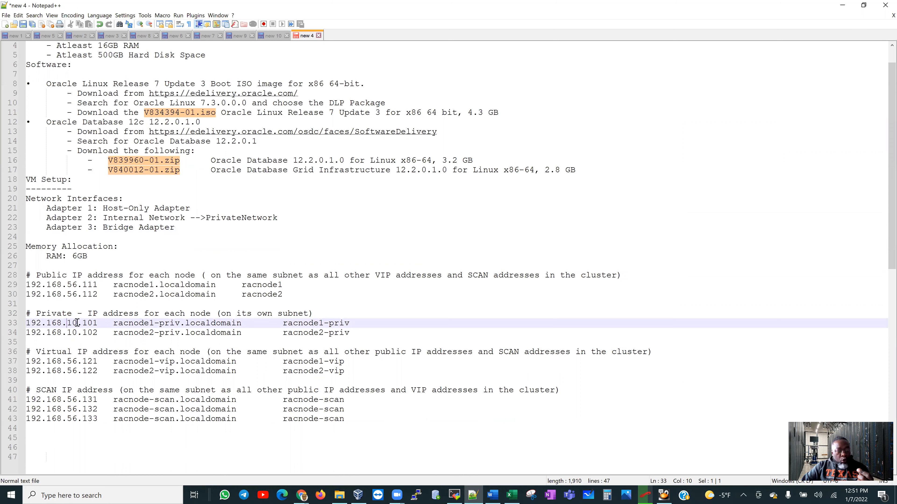
left_click(67, 285)
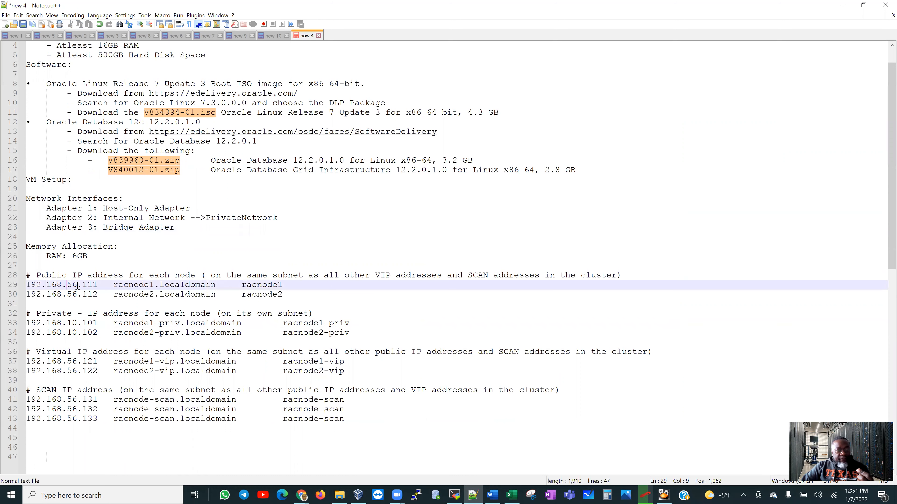
double_click(77, 285)
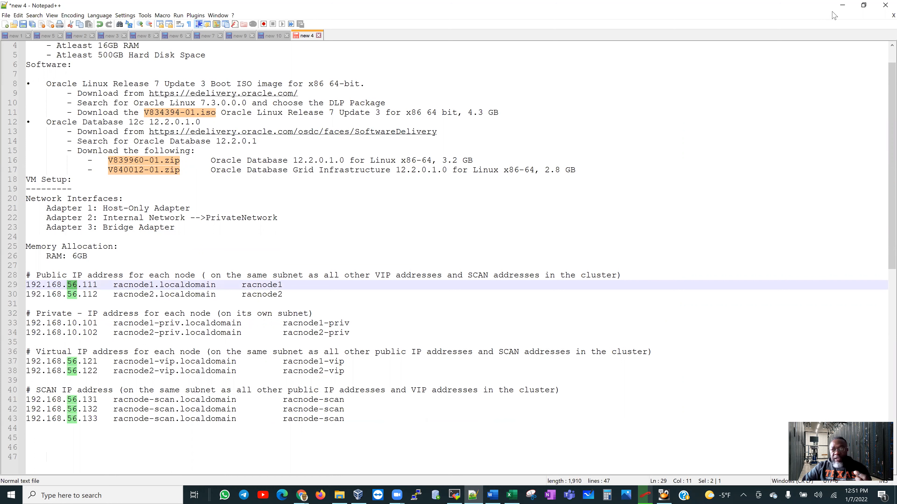
left_click(842, 5)
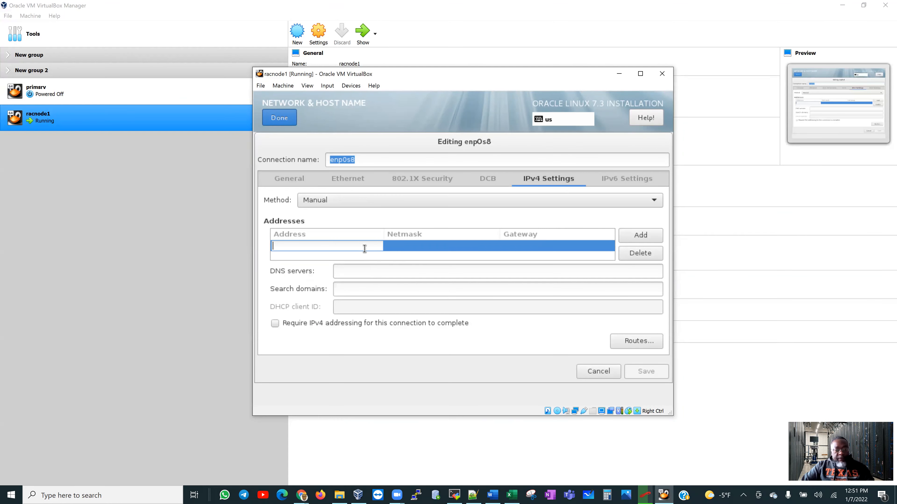
Give enp0s8 address 192.168.10.101, netmask 255.255.255.0, gateway 0.0.0.0, require IPv4, and save.
type("192")
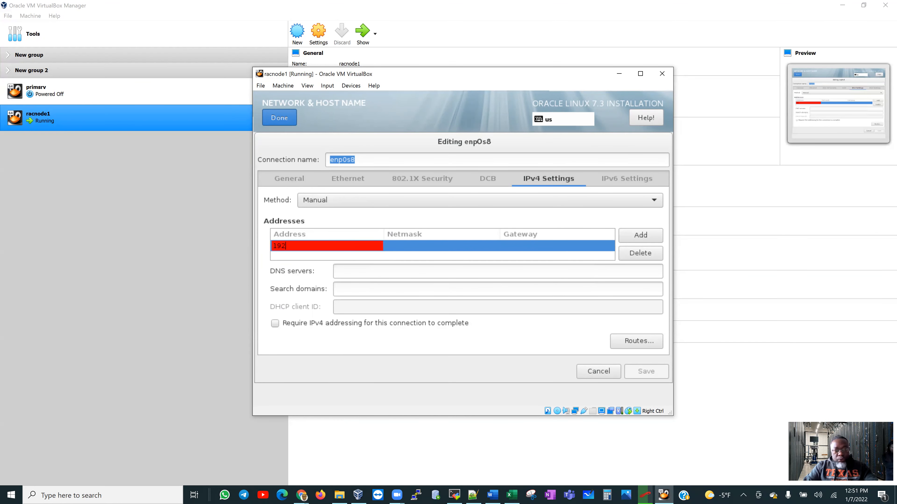
type(".16")
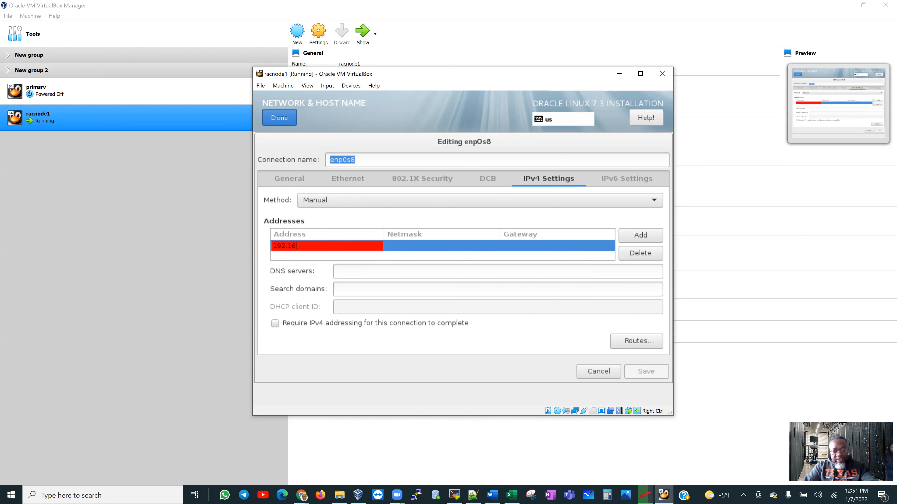
type("8.10.")
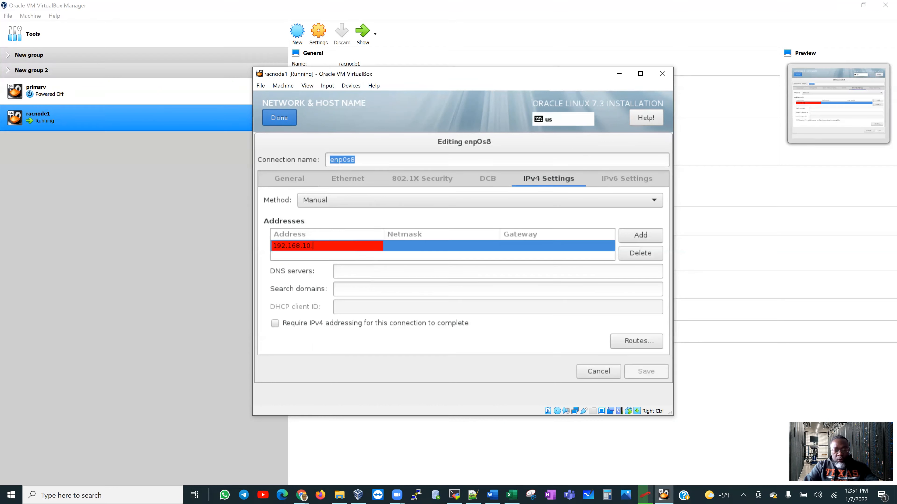
type("101")
key("Tab")
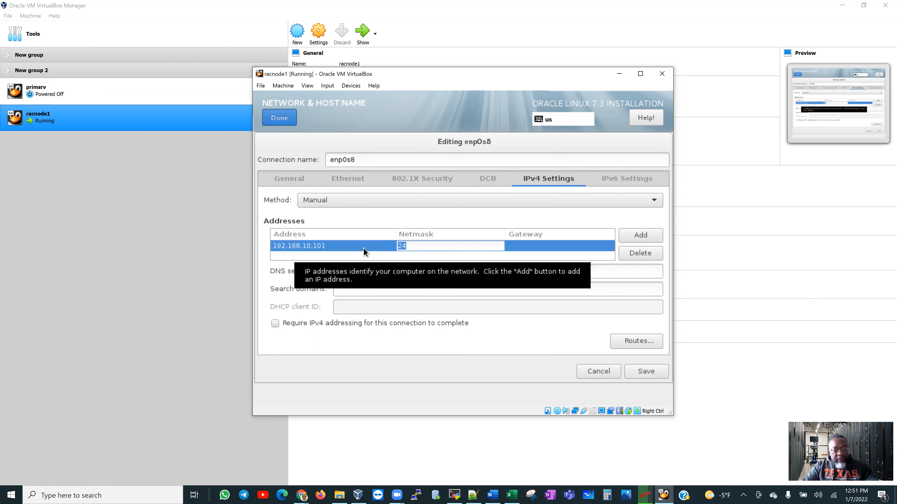
type("255.255.255.")
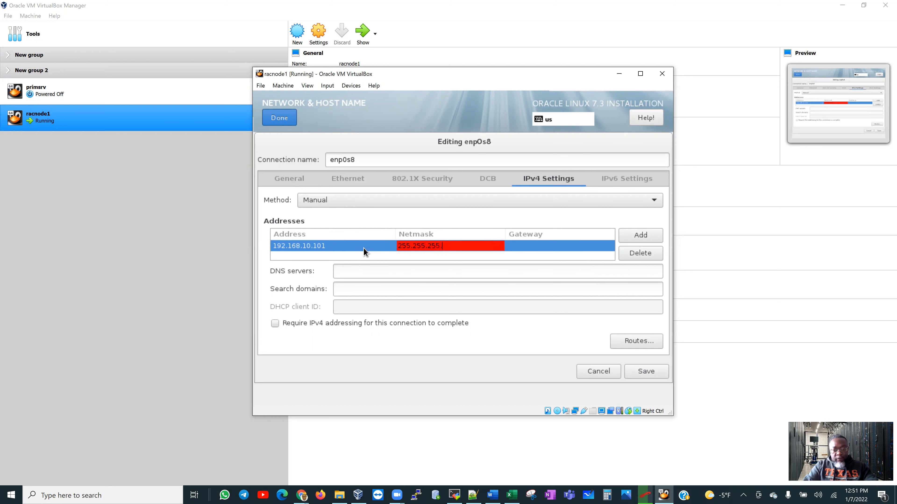
type("0")
key("Tab")
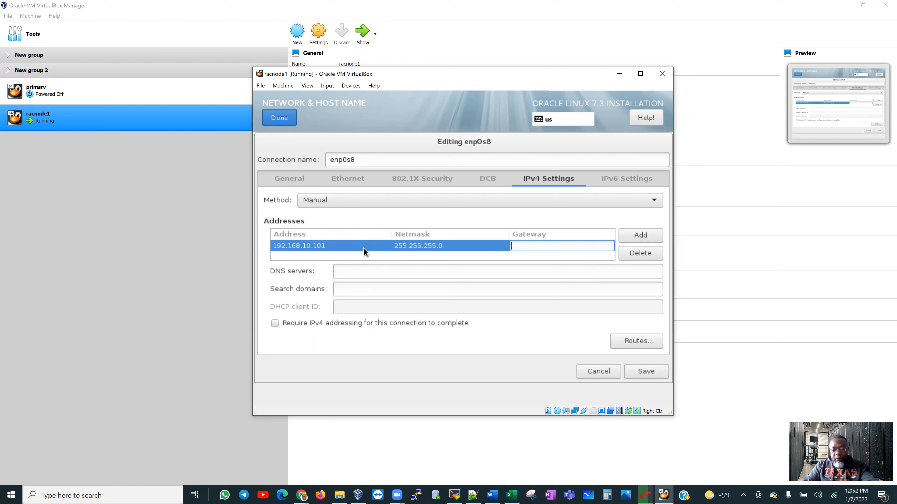
type("0.0.0.0")
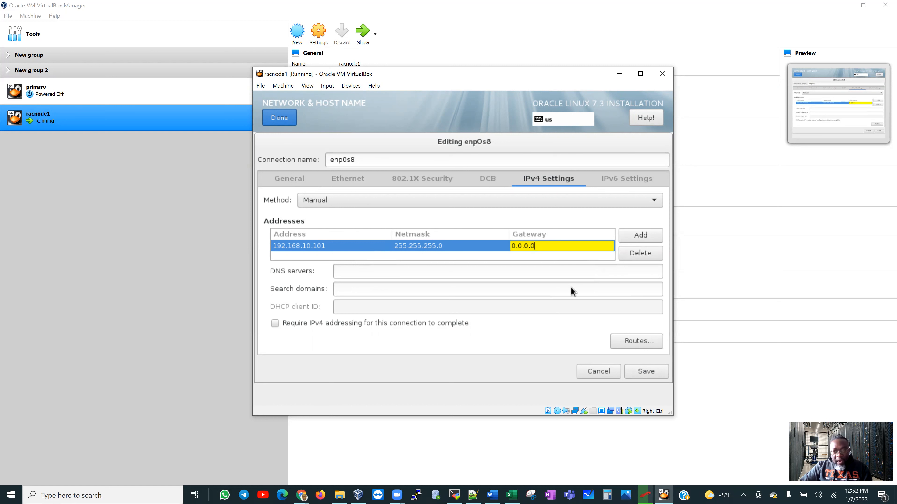
left_click(305, 324)
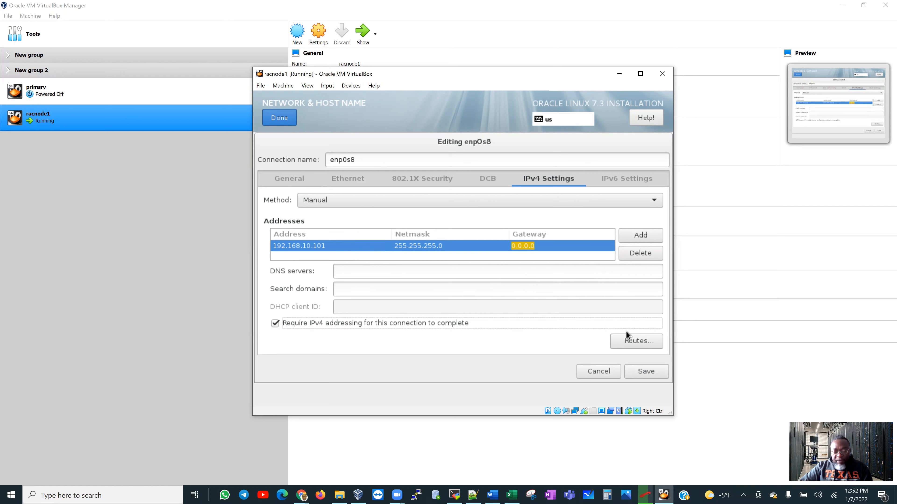
left_click(644, 372)
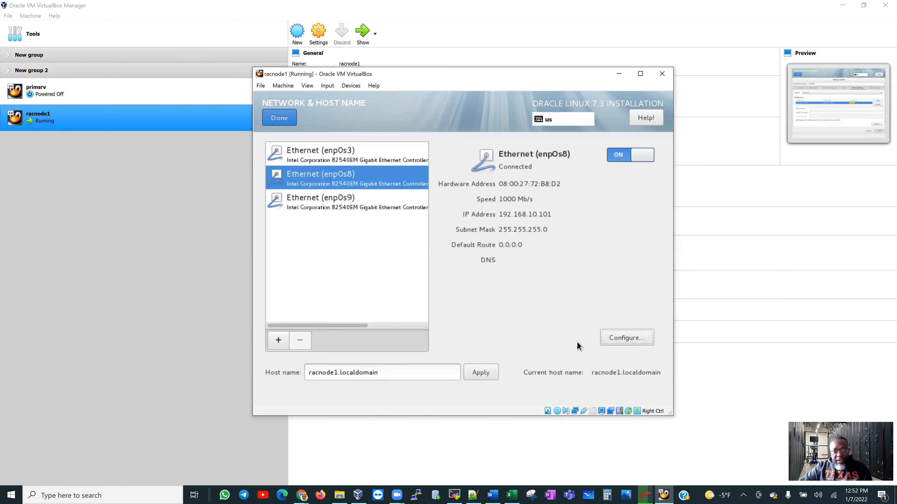
Open the enp0s9 connection settings and save it with automatic DHCP unchanged.
left_click(349, 209)
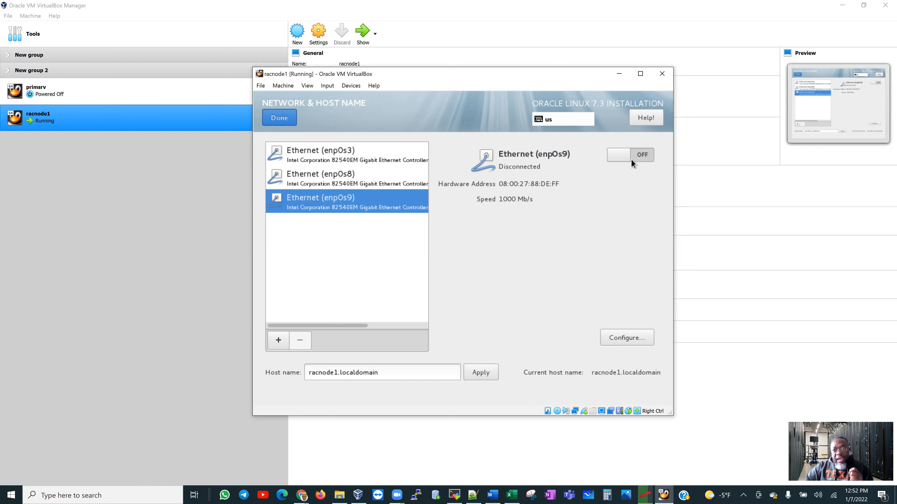
left_click(631, 339)
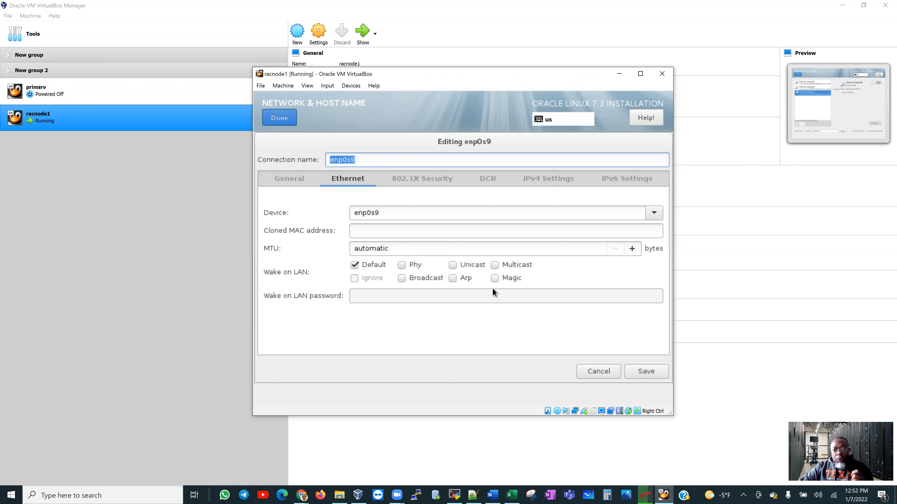
left_click(295, 183)
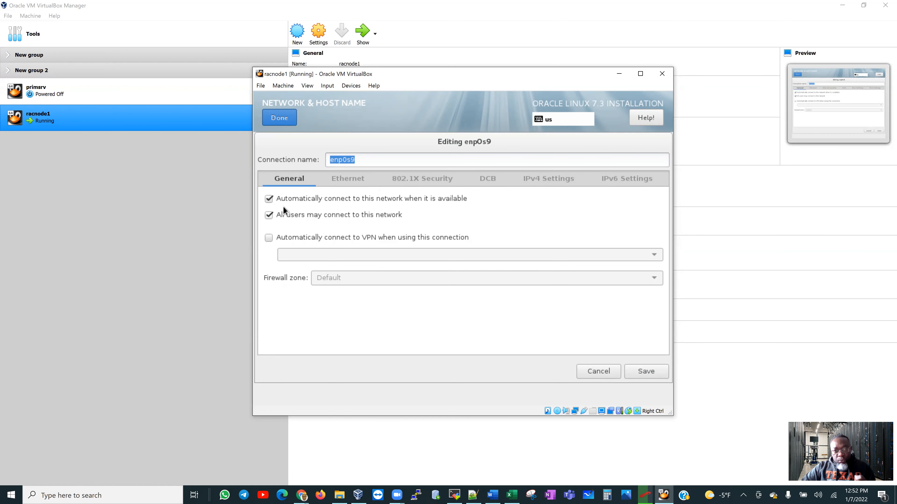
left_click(543, 186)
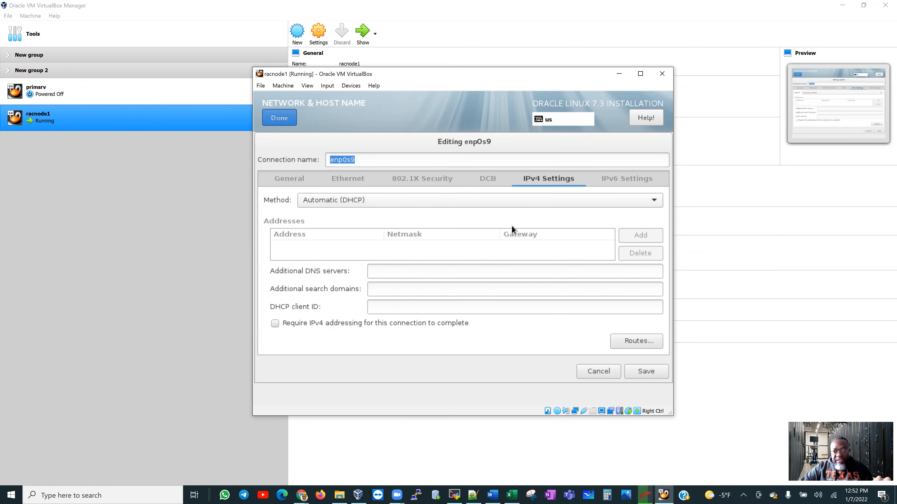
left_click(642, 375)
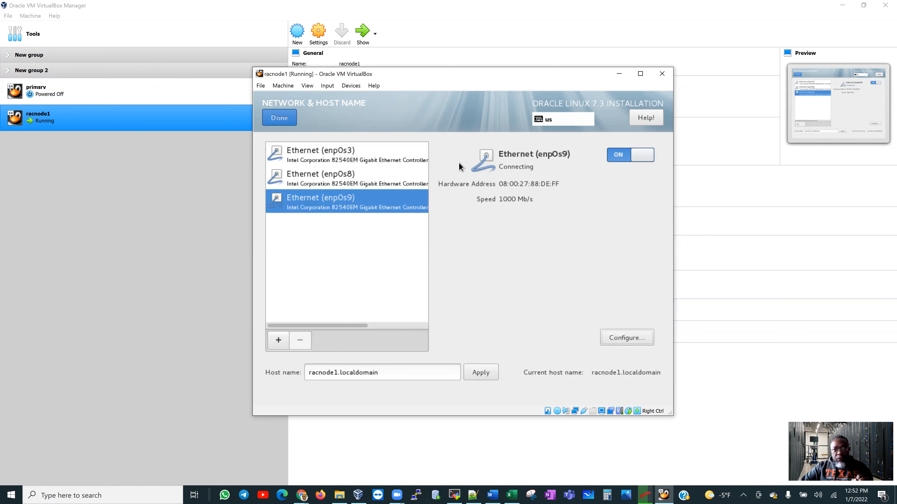
Review the enp0s3, enp0s8 and enp0s9 connection details, then finish network setup.
left_click(366, 156)
left_click(365, 183)
left_click(396, 202)
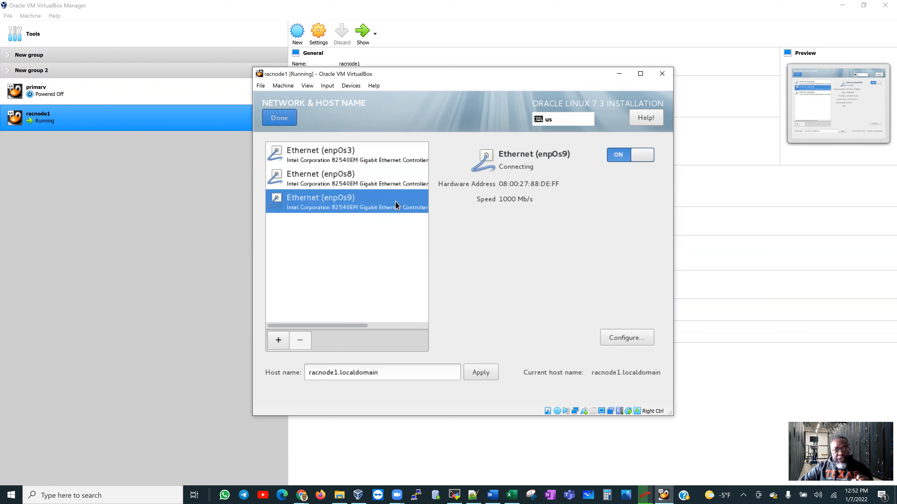
left_click(277, 117)
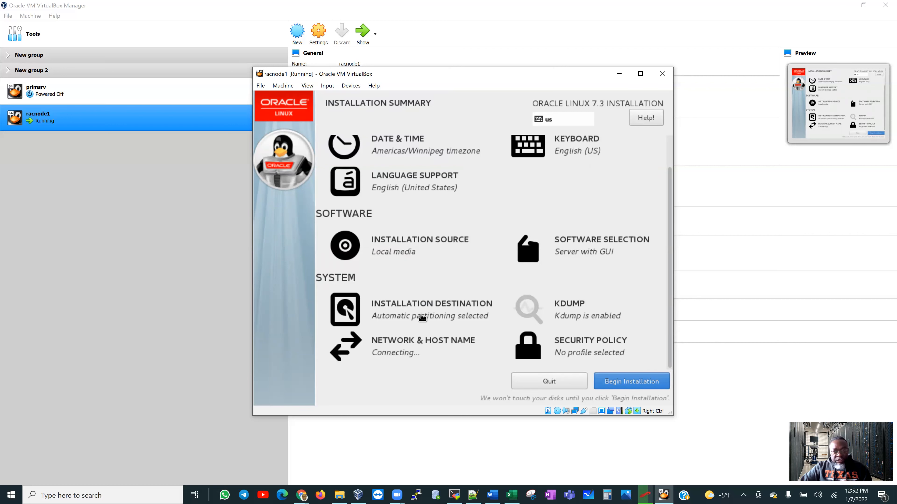
Disable kdump and leave Security Policy with no profile selected.
left_click(576, 312)
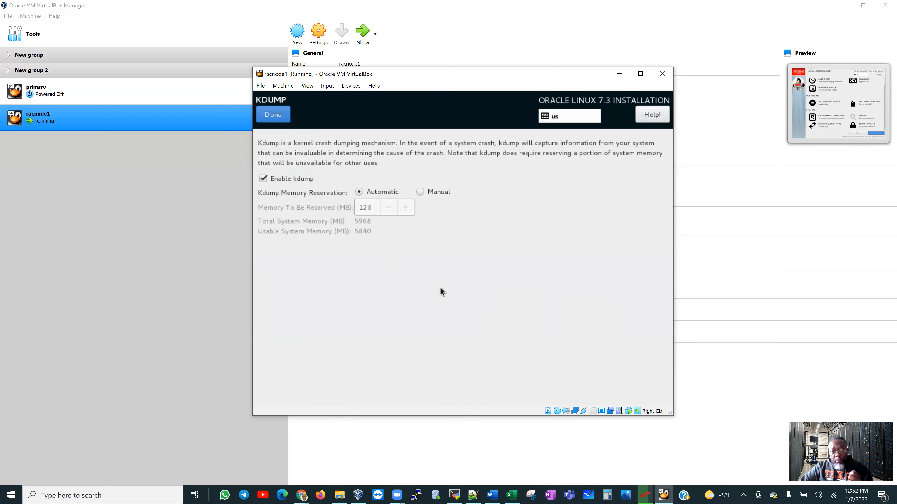
left_click(264, 178)
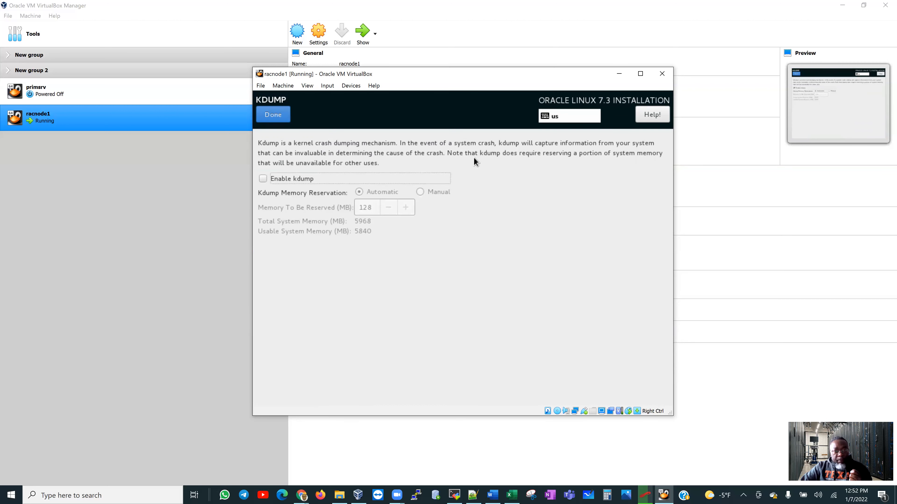
left_click(272, 114)
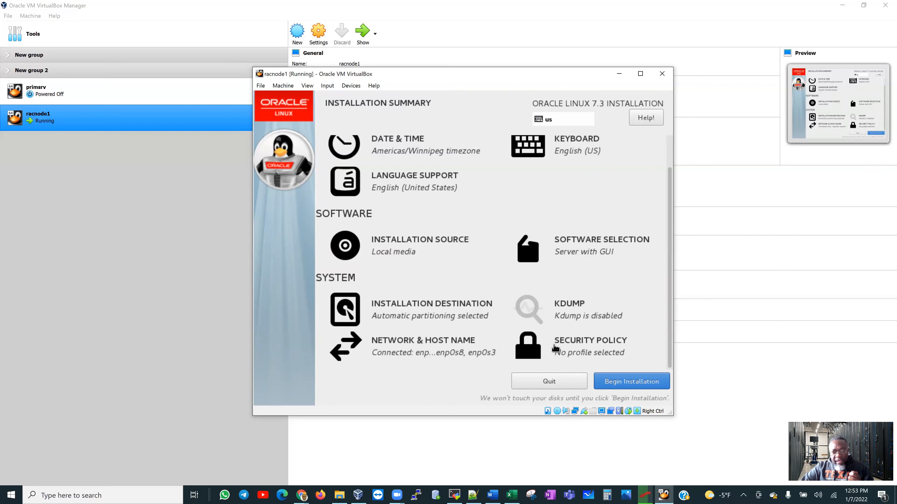
left_click(571, 346)
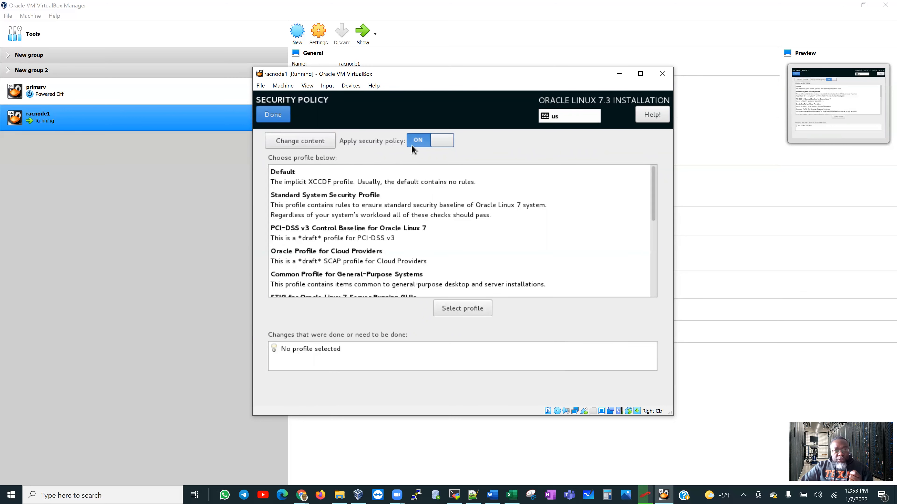
left_click(277, 117)
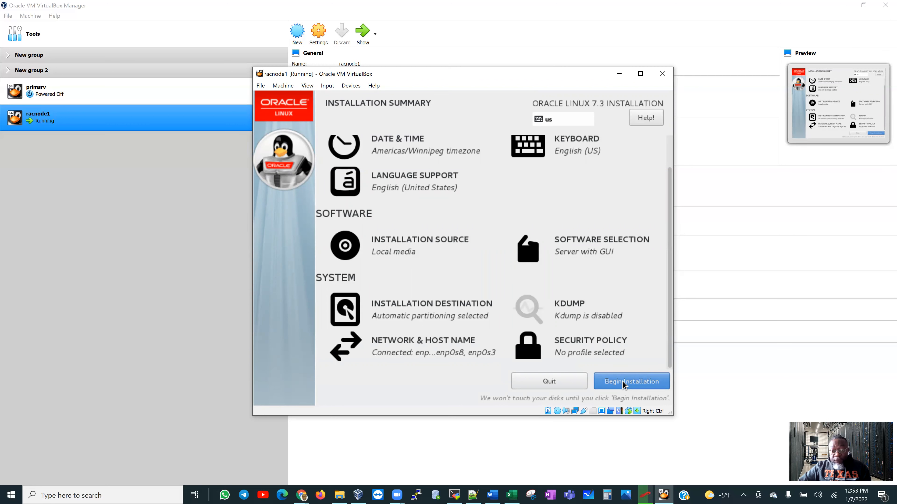
Begin the installation, then enter and confirm the root password.
left_click(623, 384)
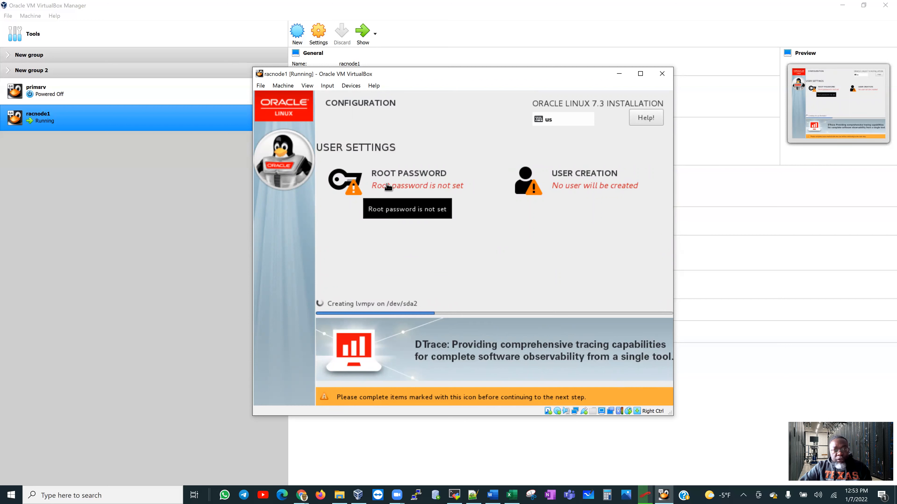
left_click(407, 188)
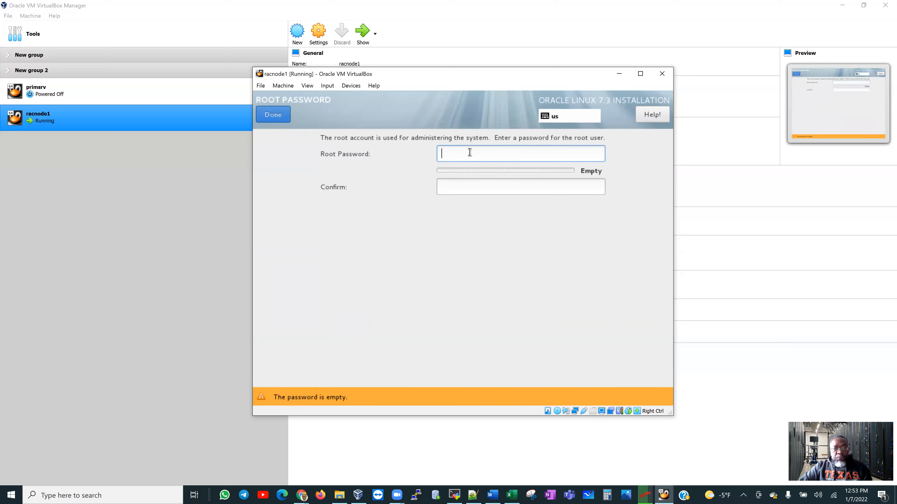
type("•••")
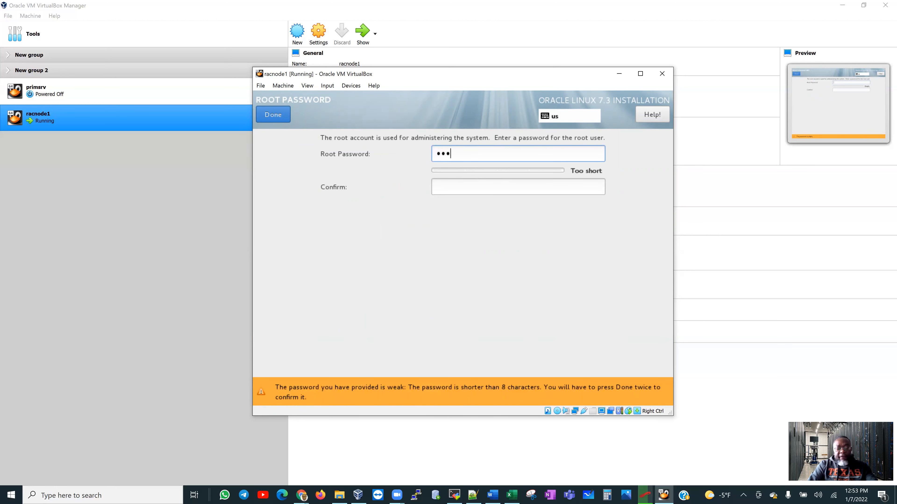
type("•••")
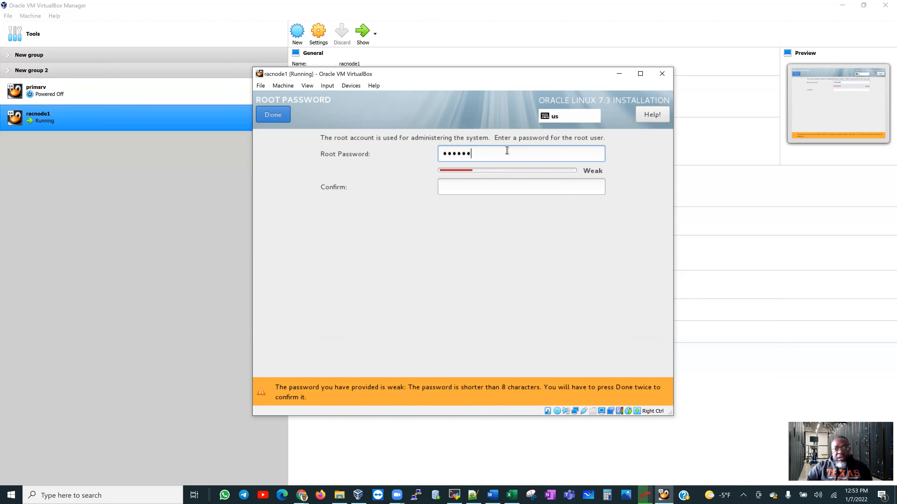
left_click(458, 186)
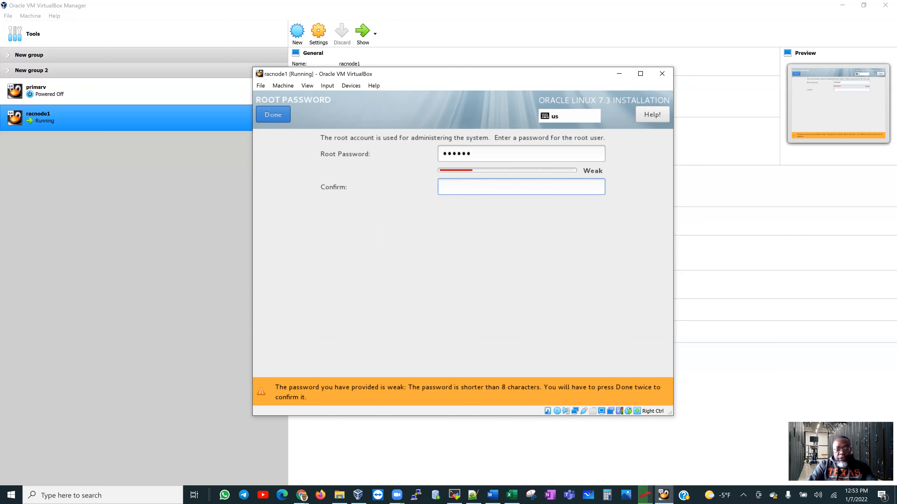
type("••••••")
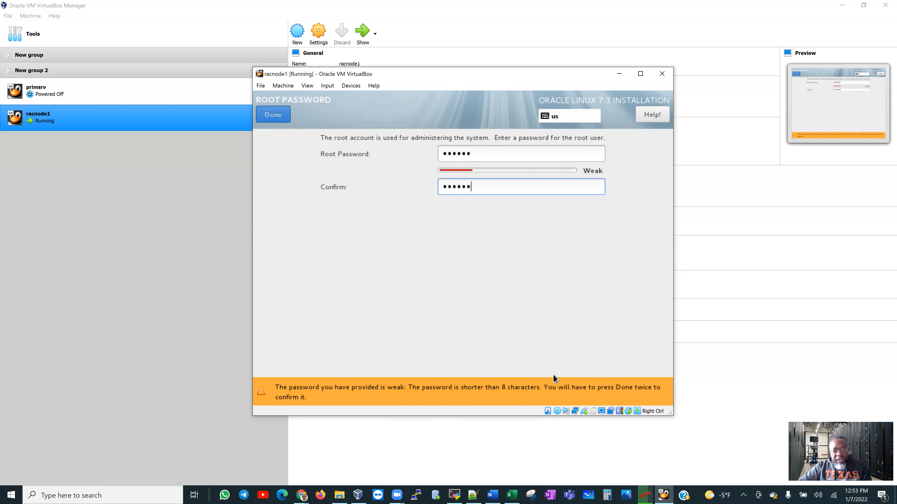
left_click(275, 115)
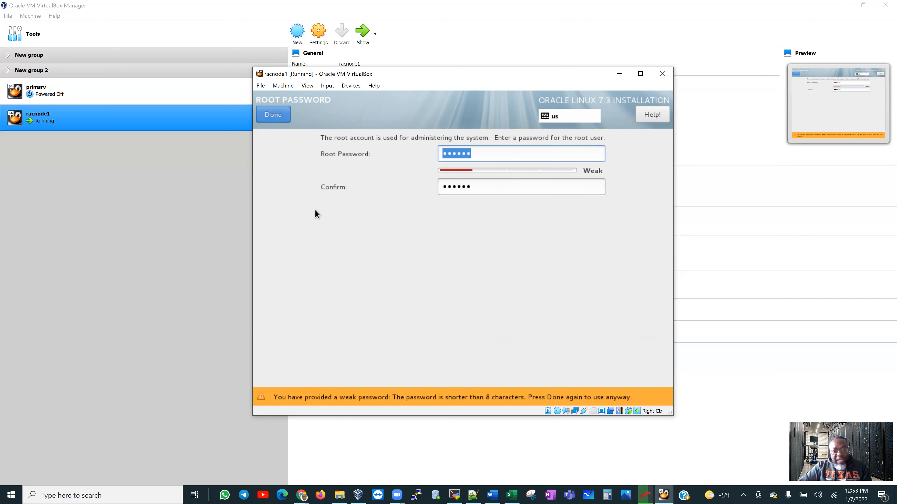
Accept the weak root password, then create user 'admin' with a confirmed password, accepting the weak-password warning.
left_click(279, 116)
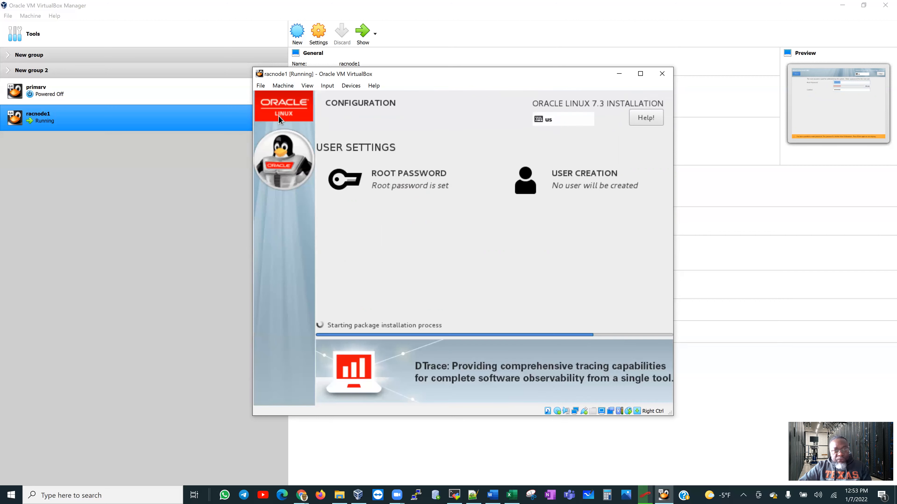
left_click(592, 184)
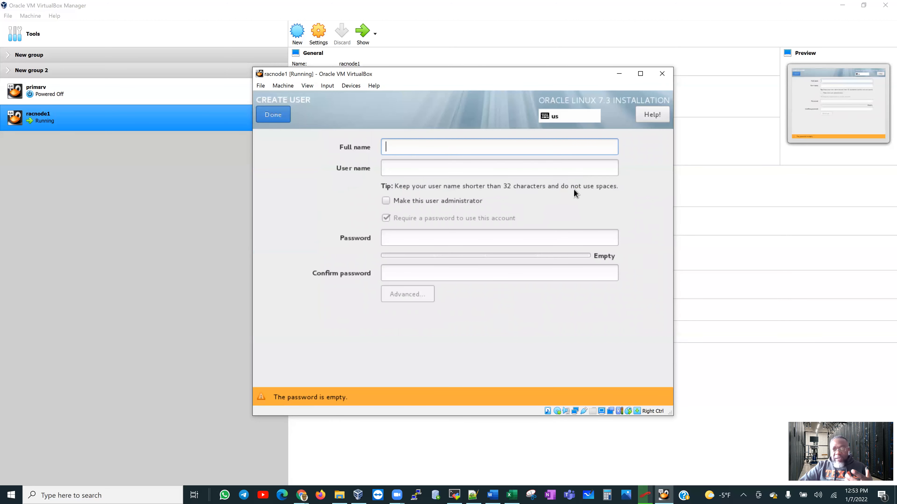
type("admin")
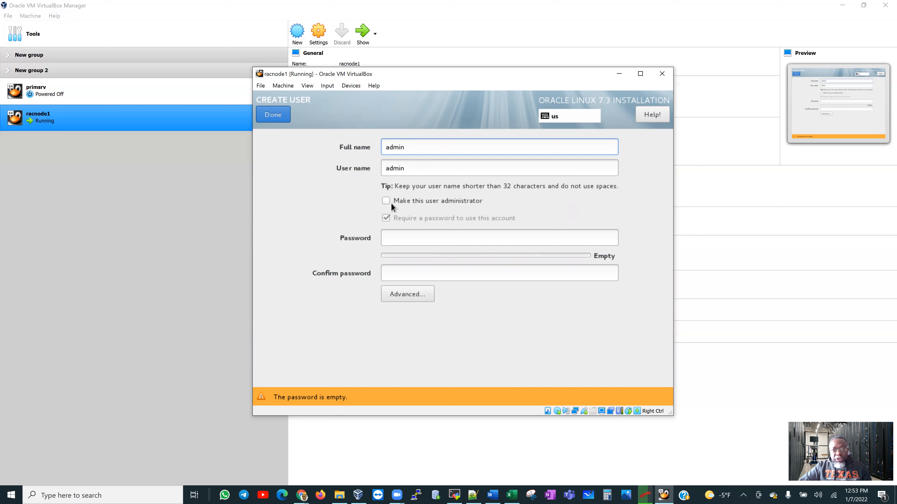
left_click(395, 232)
type("123456")
key("Tab")
type("123456")
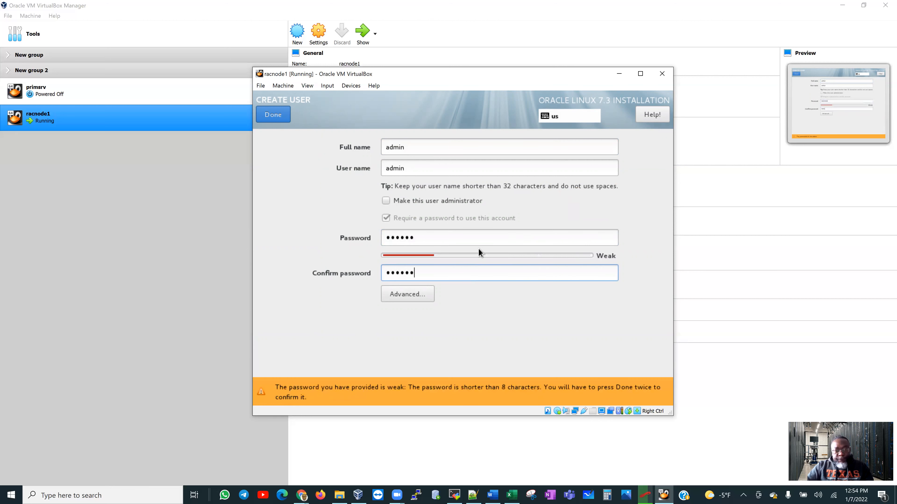
left_click(282, 118)
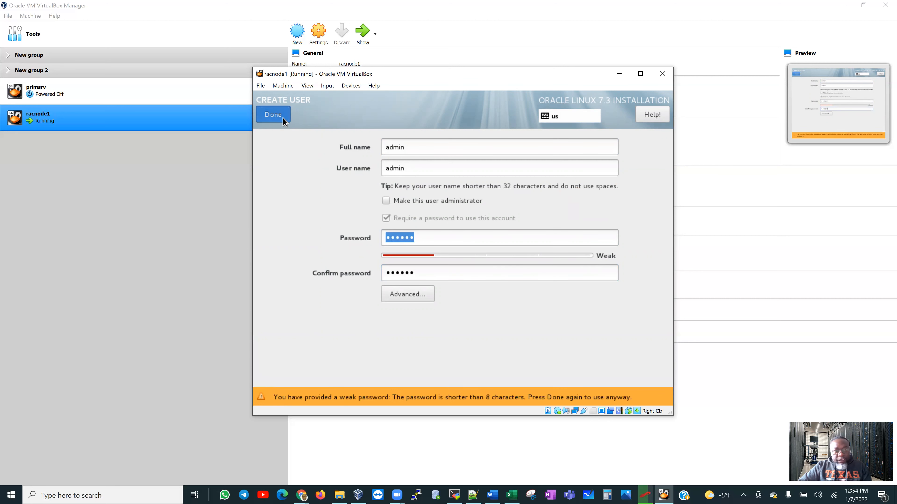
left_click(274, 116)
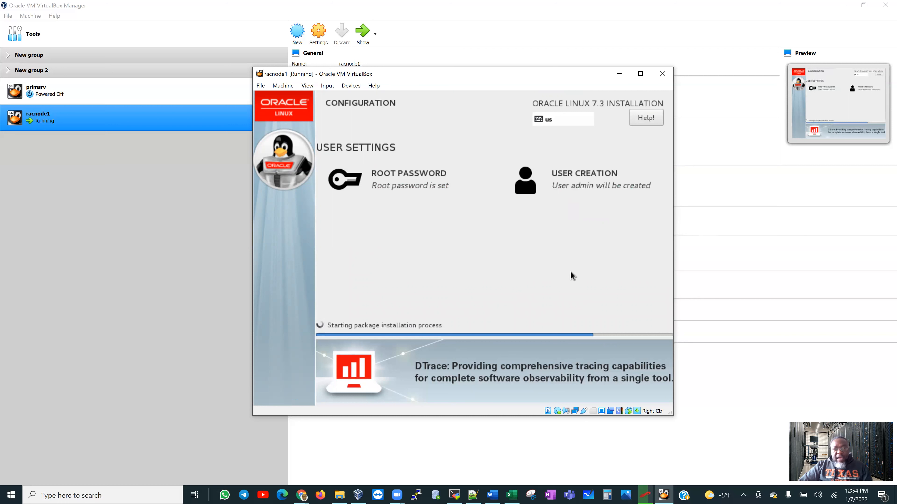
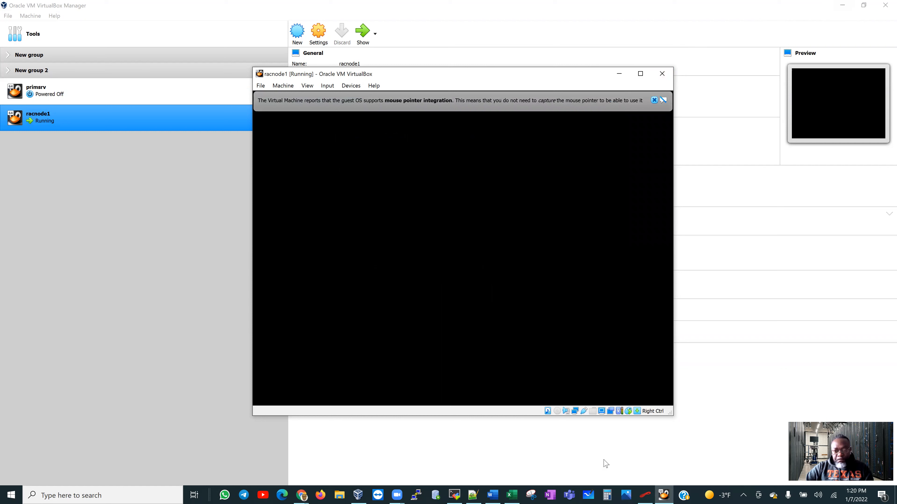
Start the racnode1 VM with the RAC OL7 Server Installation notes open in Notepad++.
mouse_move(473, 495)
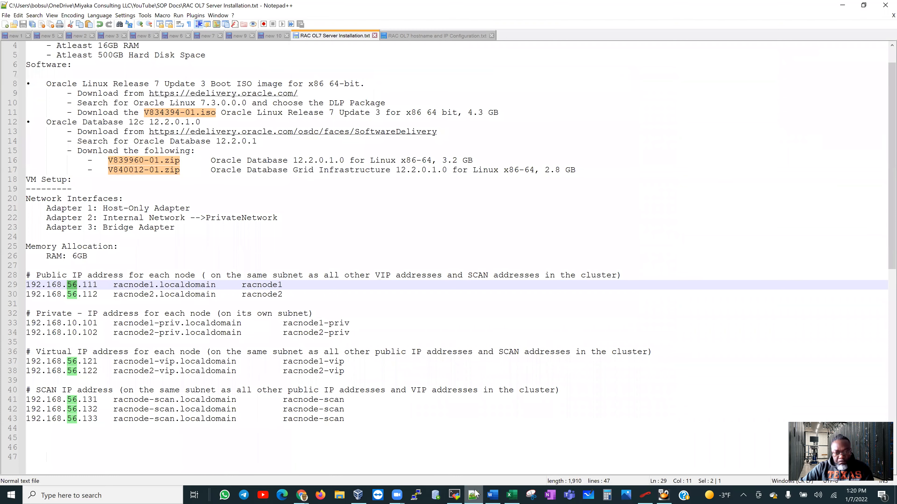
Accept the Oracle Linux license agreement and finish racnode1's initial configuration.
left_click(663, 494)
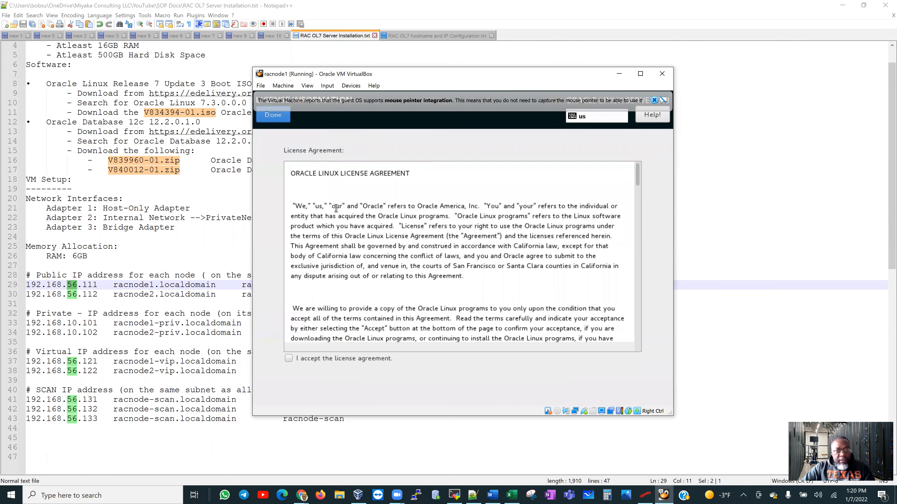
left_click_drag(638, 180, 639, 344)
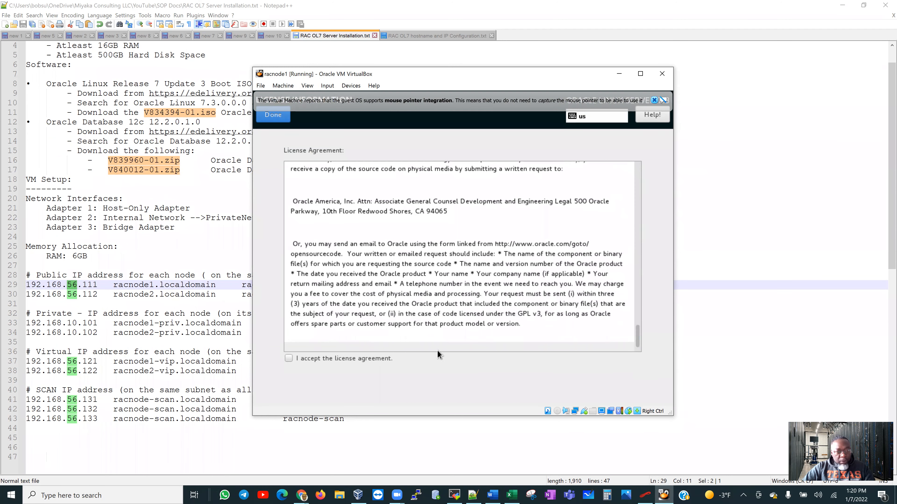
left_click(288, 358)
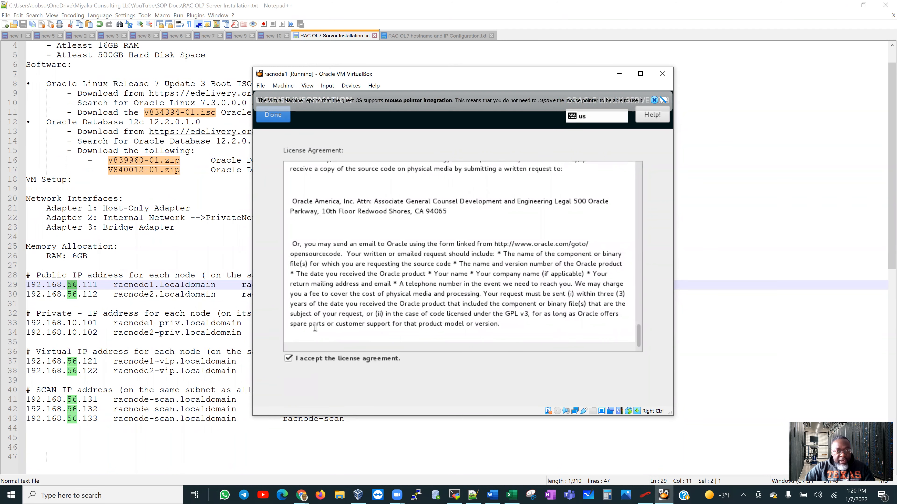
left_click(272, 116)
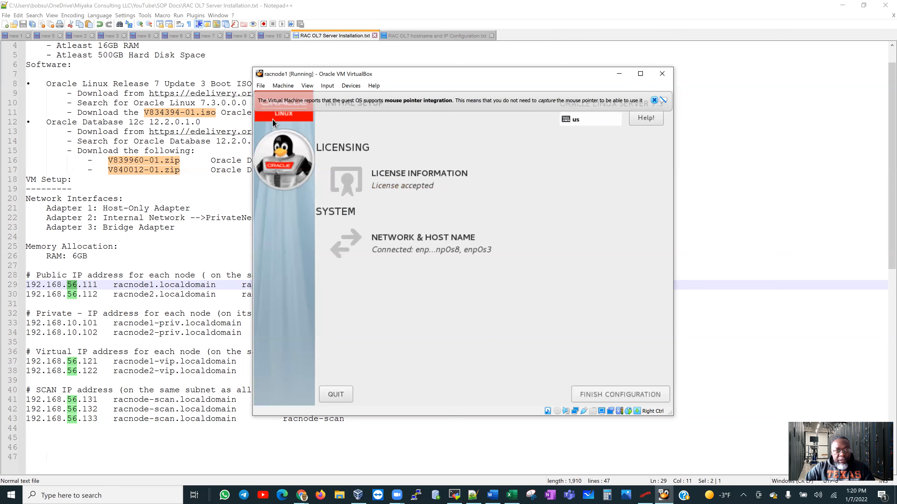
left_click(654, 100)
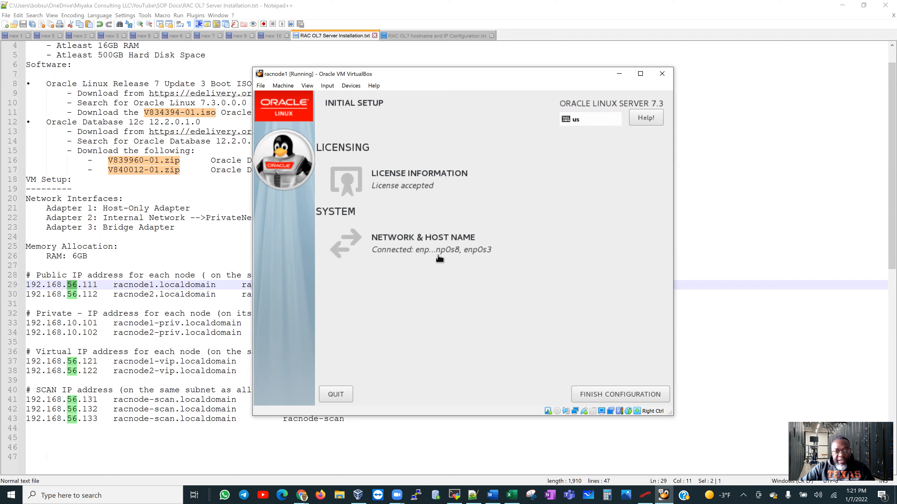
left_click(609, 389)
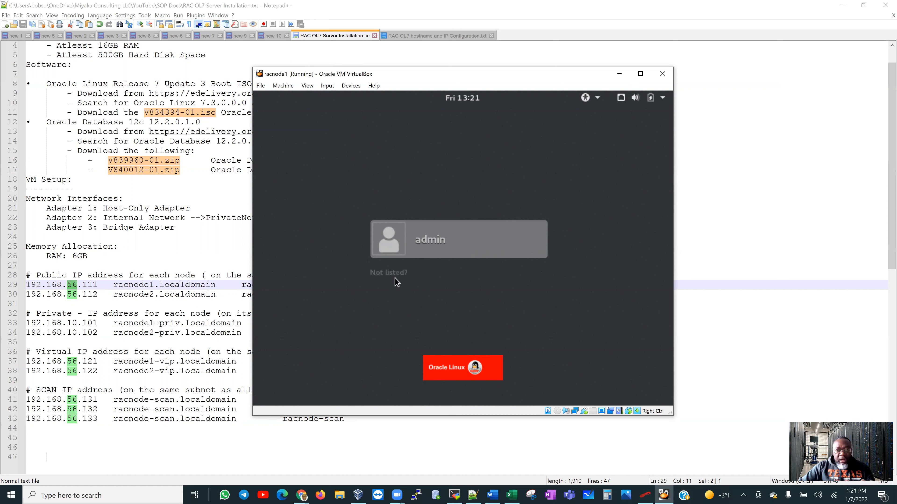
Sign in to racnode1 as root through 'Not listed?' with the root password.
left_click(383, 274)
type("root")
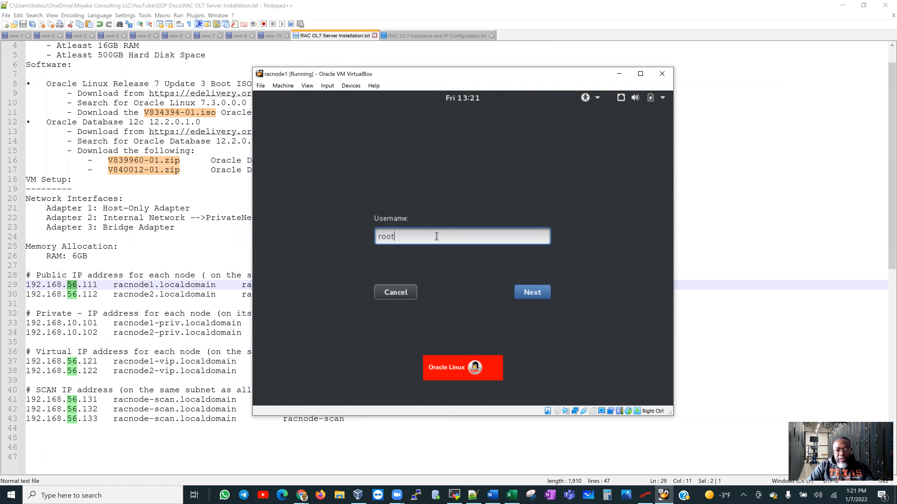
key("Return")
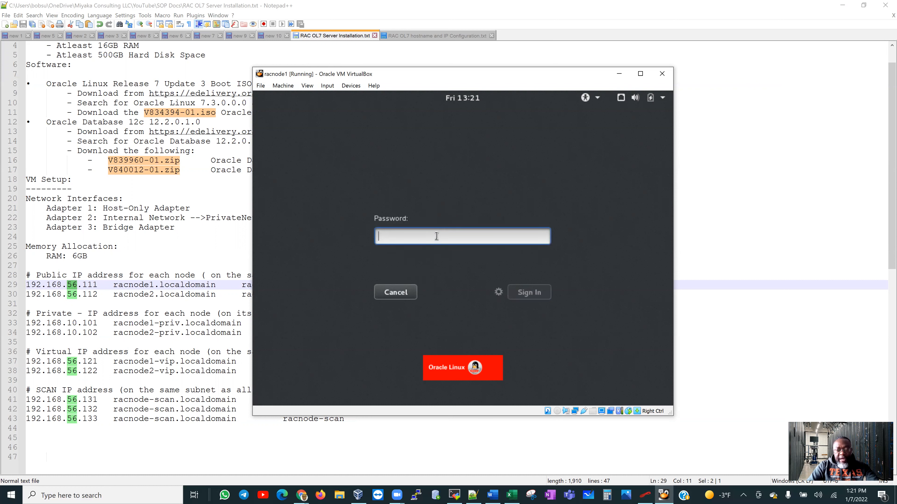
type("•••")
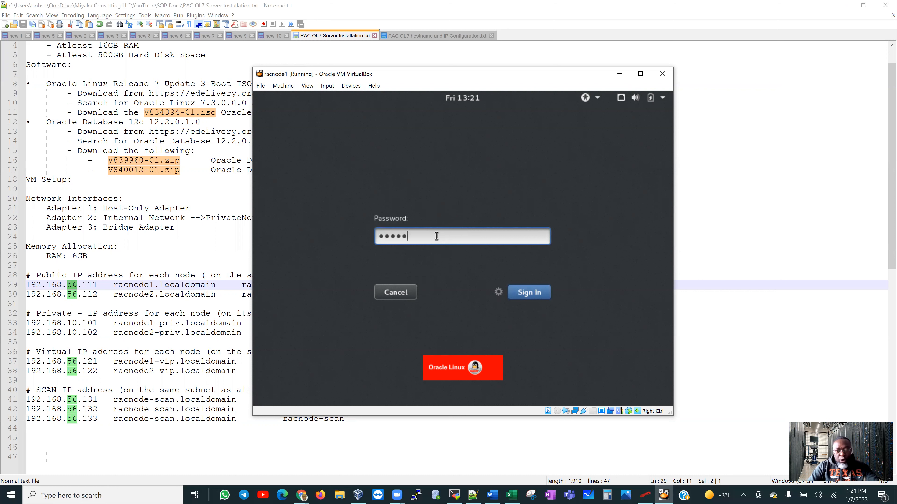
key("Return")
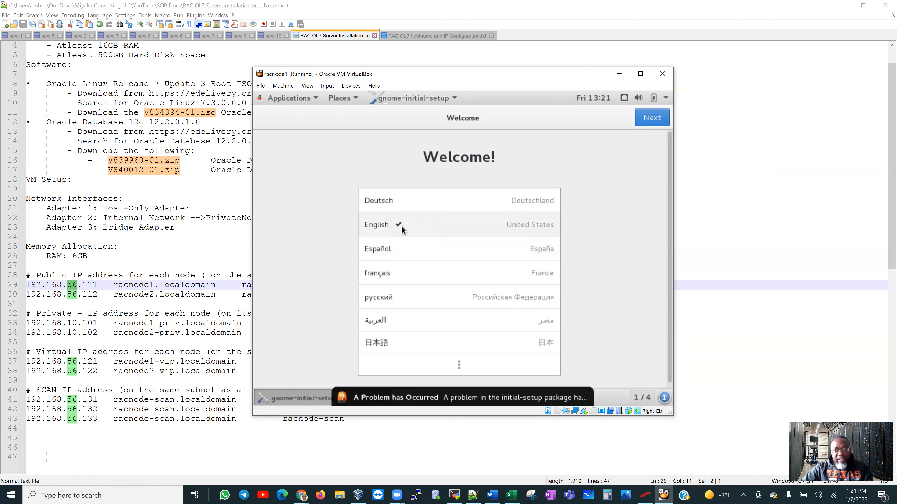
Complete first-login setup with English (US), skip online accounts, and close Getting Started help.
left_click(650, 120)
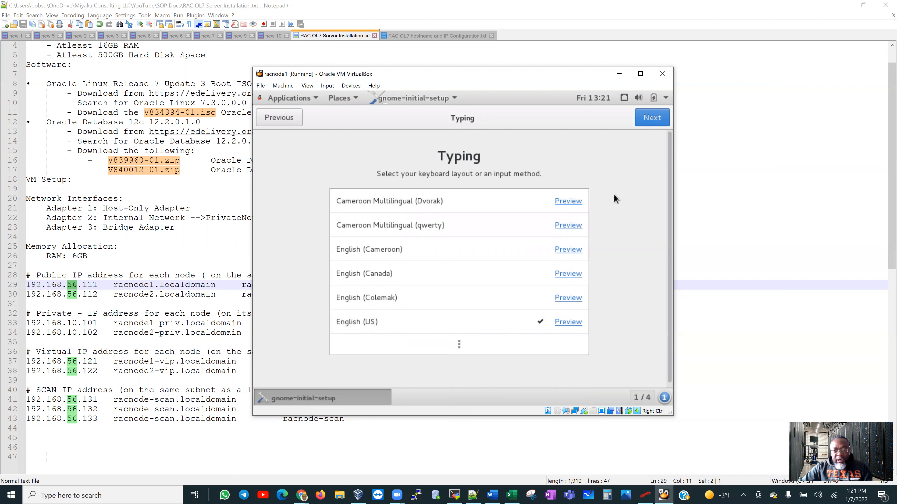
left_click(644, 119)
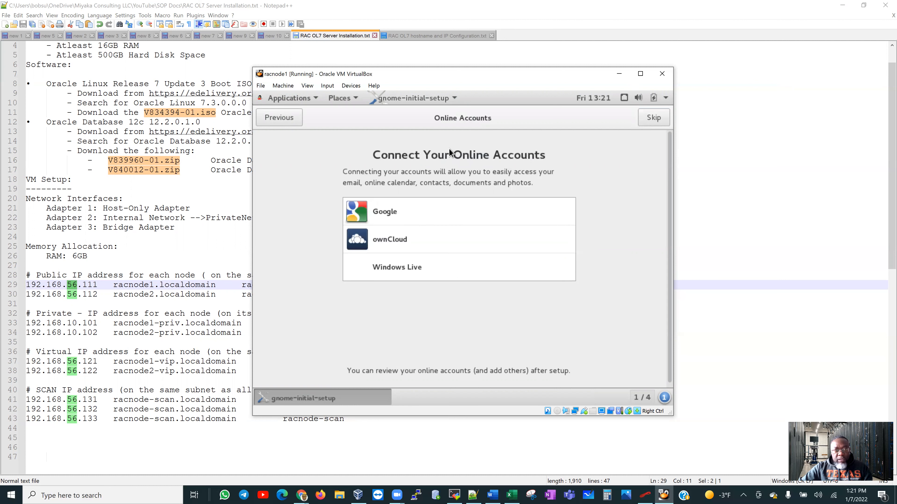
left_click(653, 118)
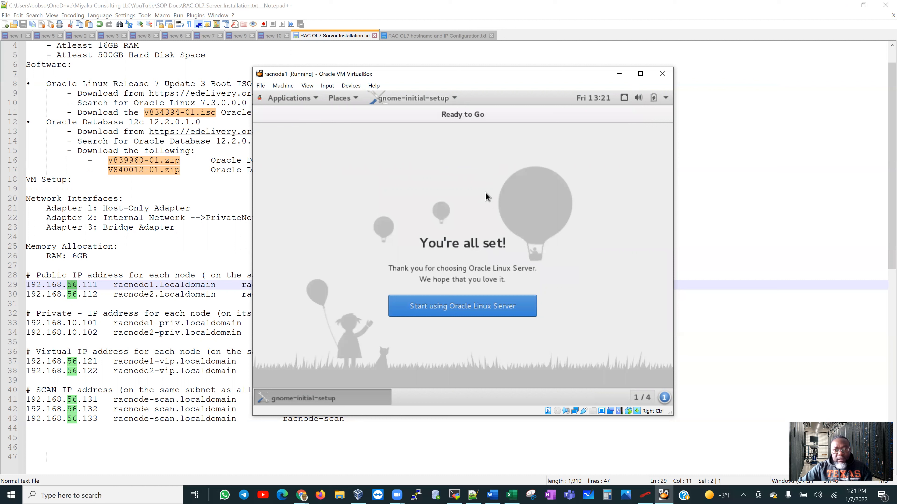
left_click(467, 307)
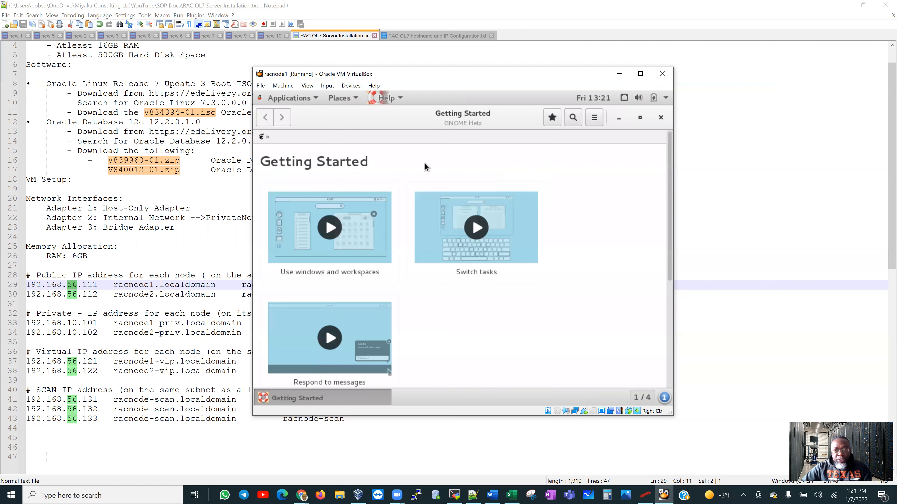
left_click(661, 120)
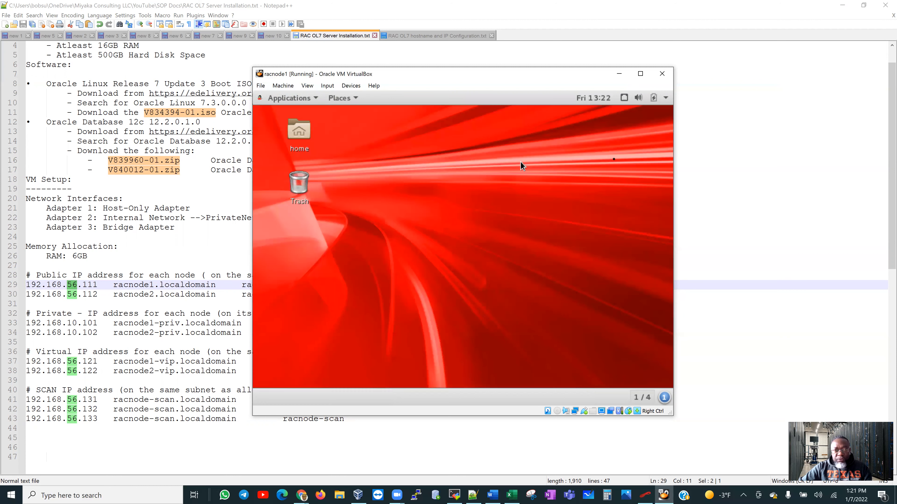
Open a root terminal and run 'ping -c 5 google.com', confirming 0% packet loss.
right_click(431, 152)
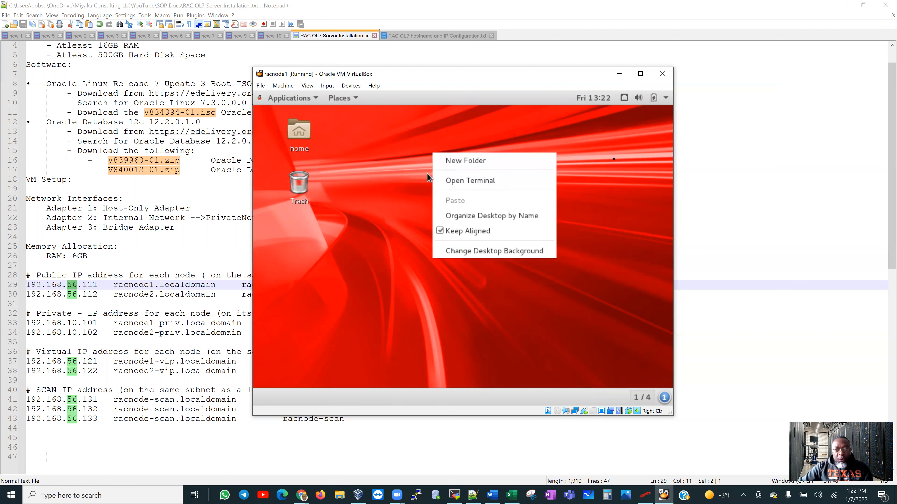
left_click(405, 144)
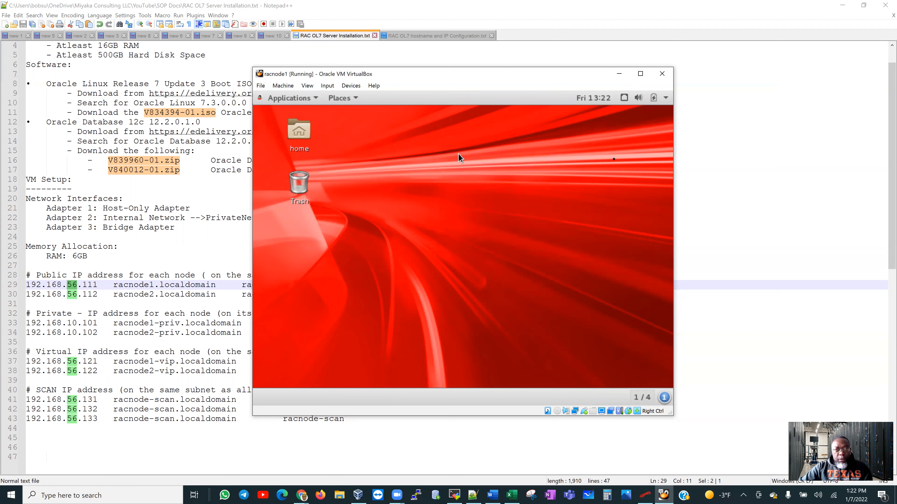
left_click(317, 99)
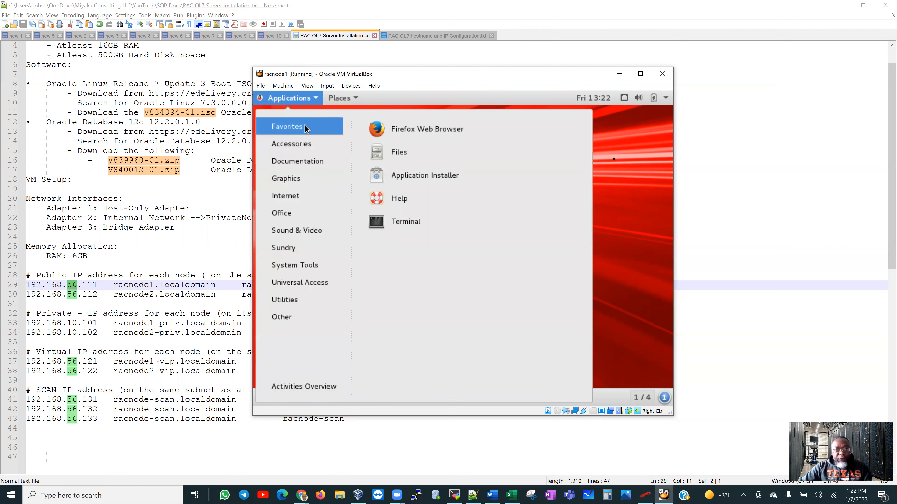
left_click(410, 222)
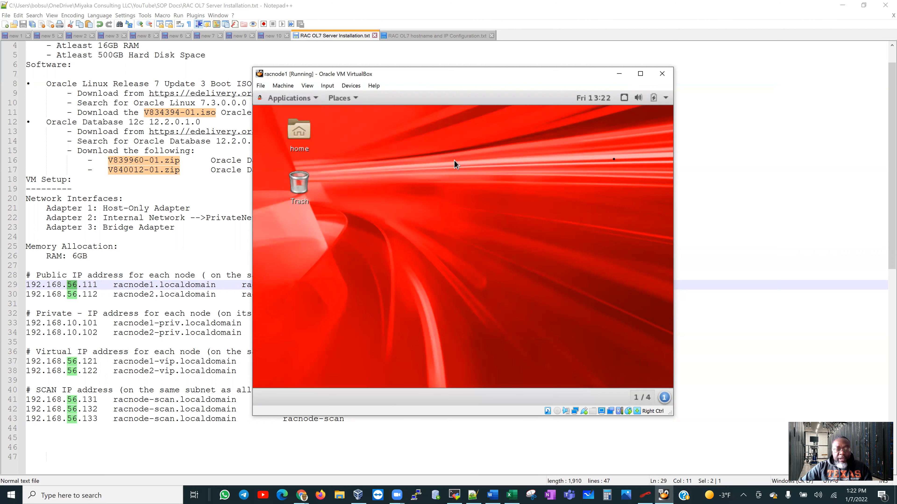
right_click(453, 161)
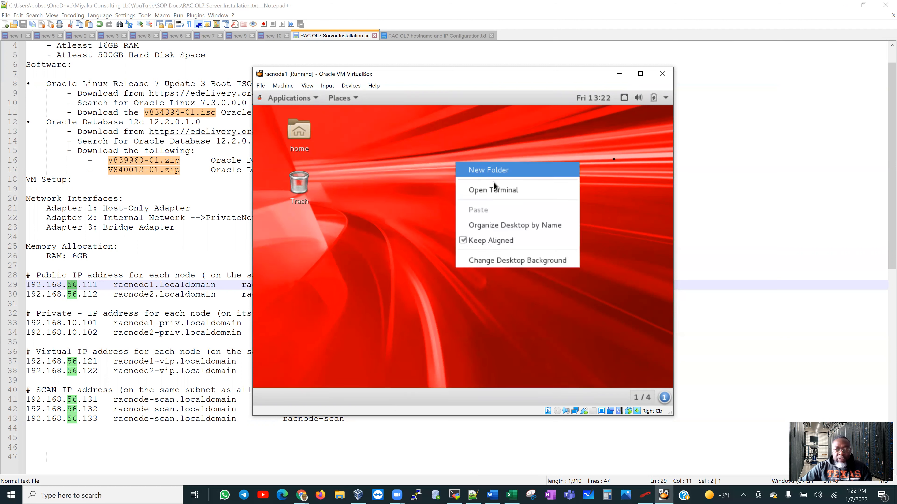
left_click(516, 193)
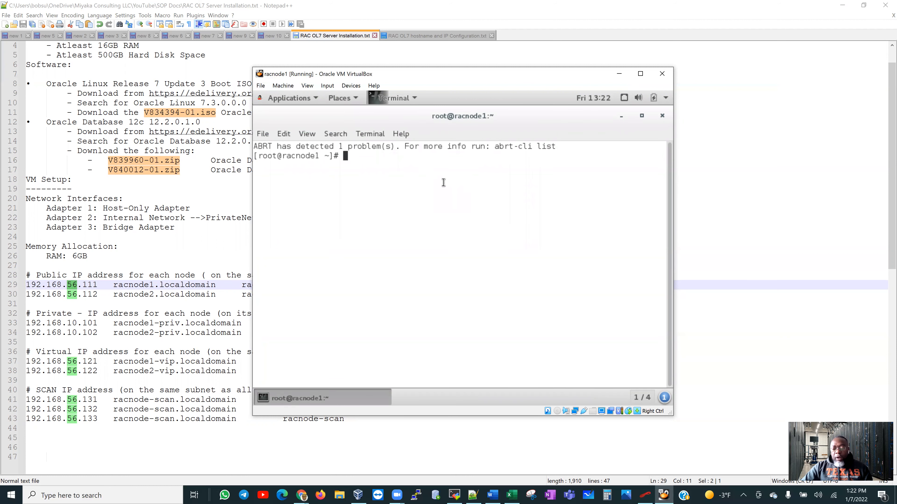
key("Return")
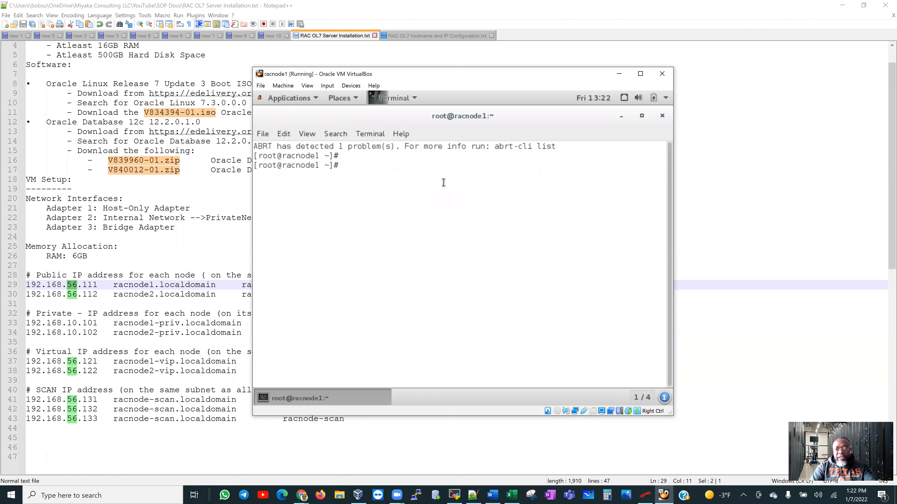
type("ping -c")
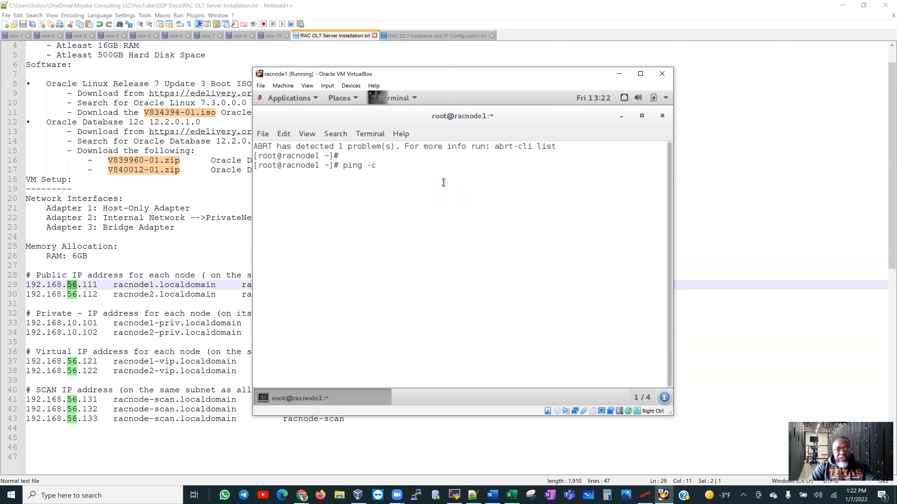
type(" 5 ")
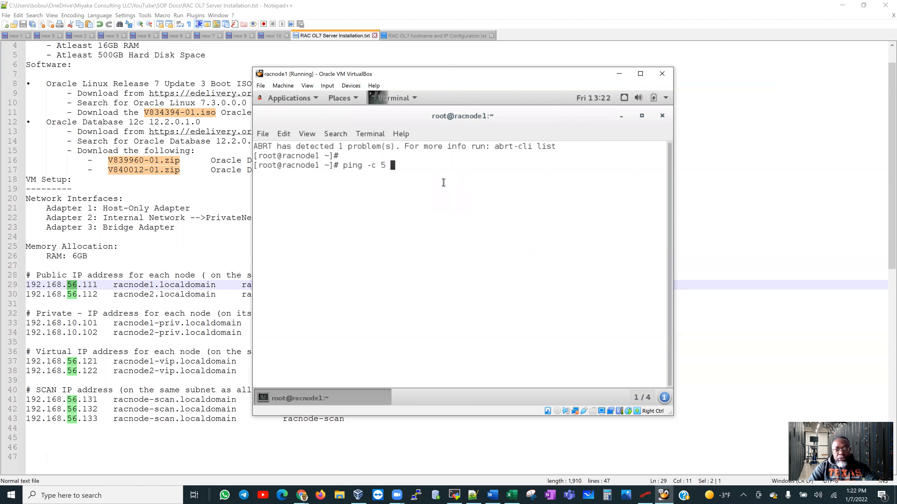
type("google.com")
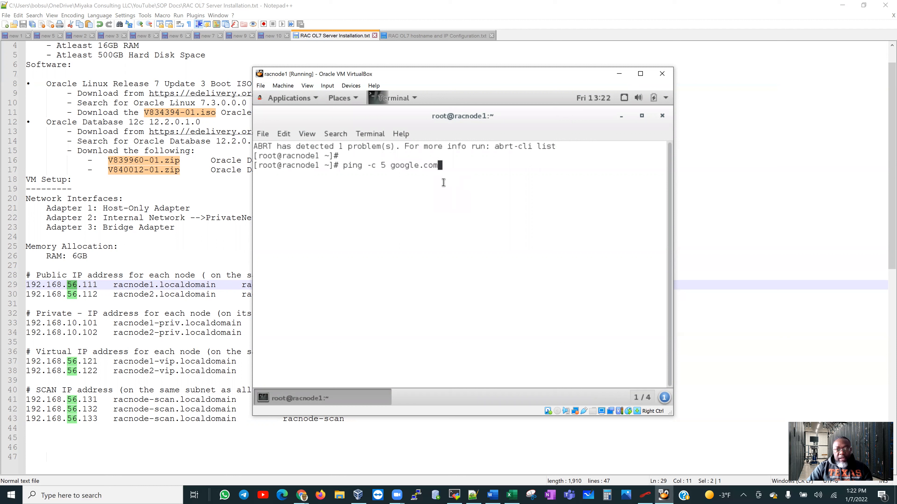
key("Return")
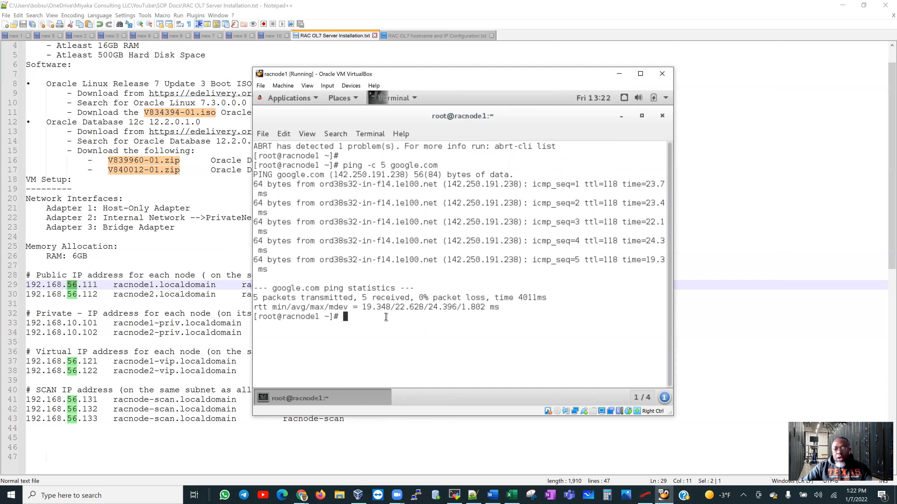
key("Return")
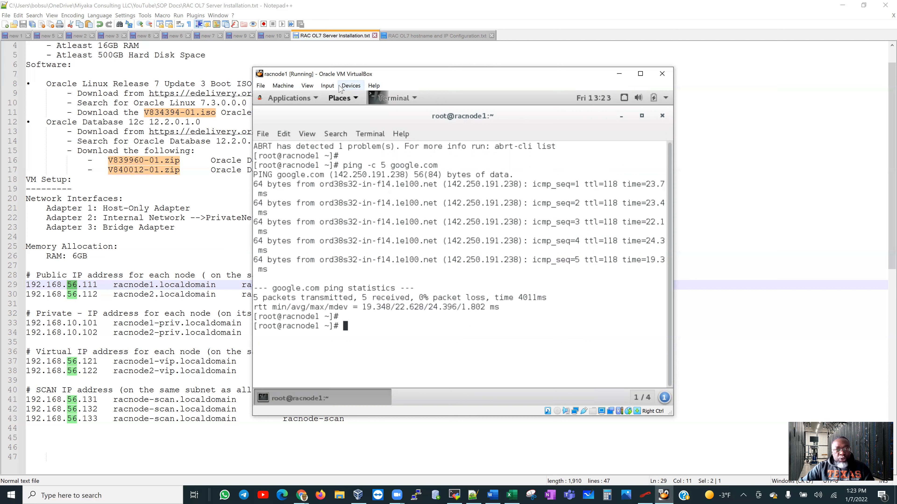
Insert the Guest Additions CD image and run its autorun installer, then return to the terminal.
left_click(352, 86)
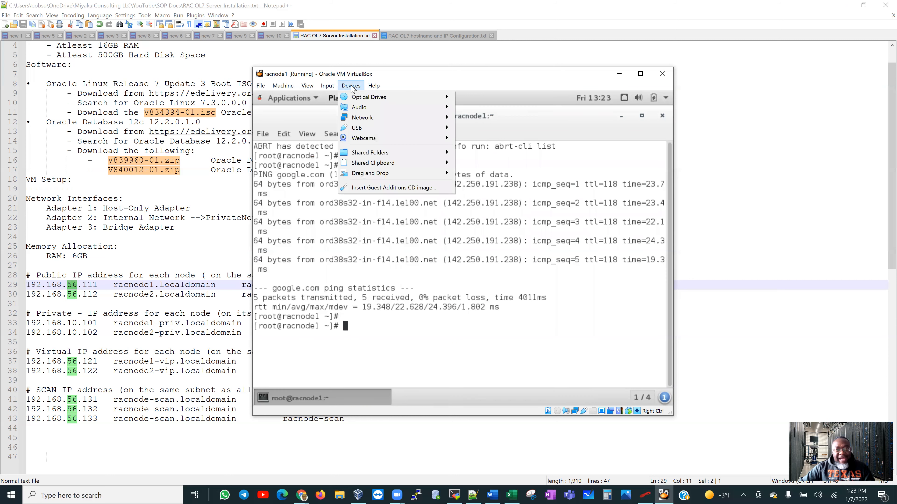
left_click(365, 188)
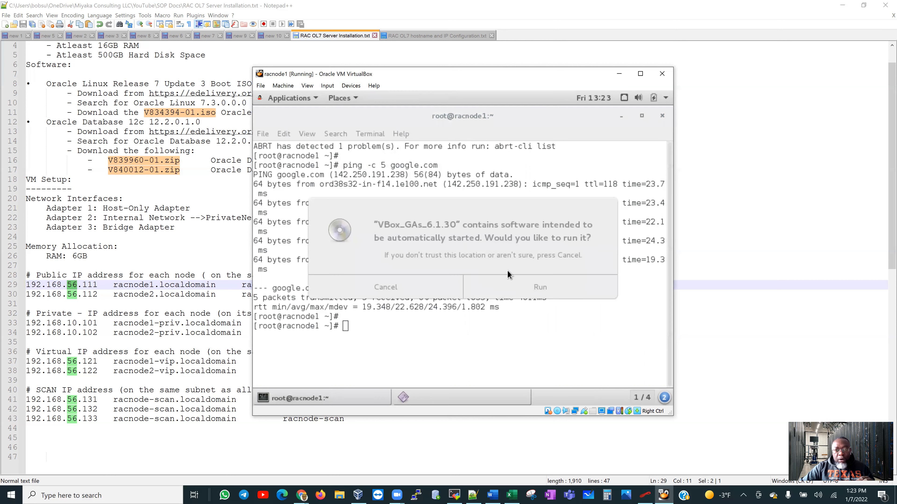
left_click(539, 287)
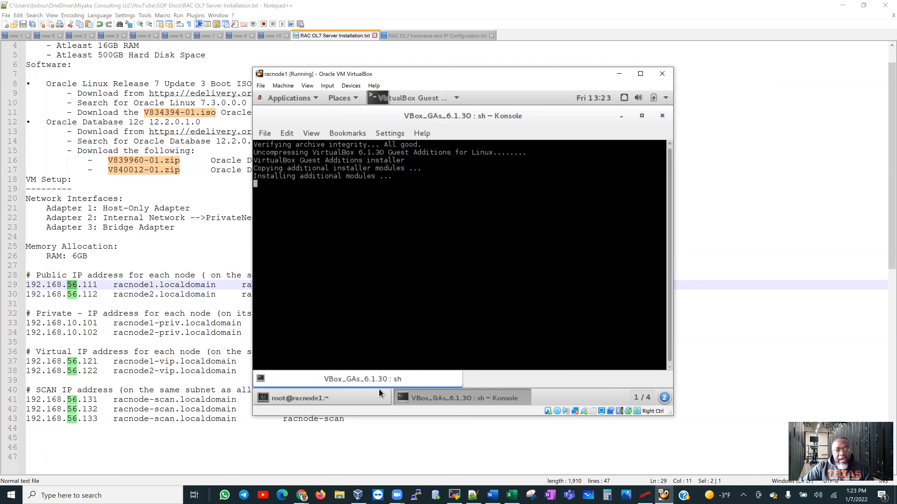
left_click(338, 397)
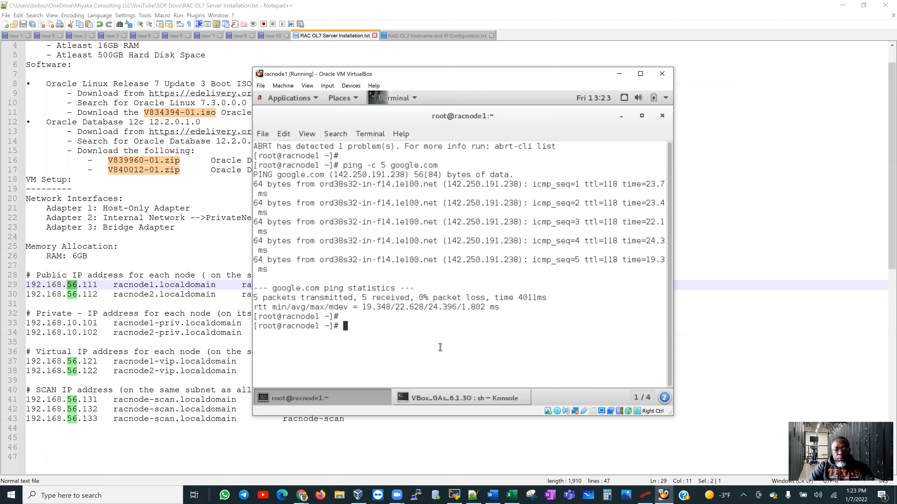
Open /etc/selinux/config in vi.
type("v")
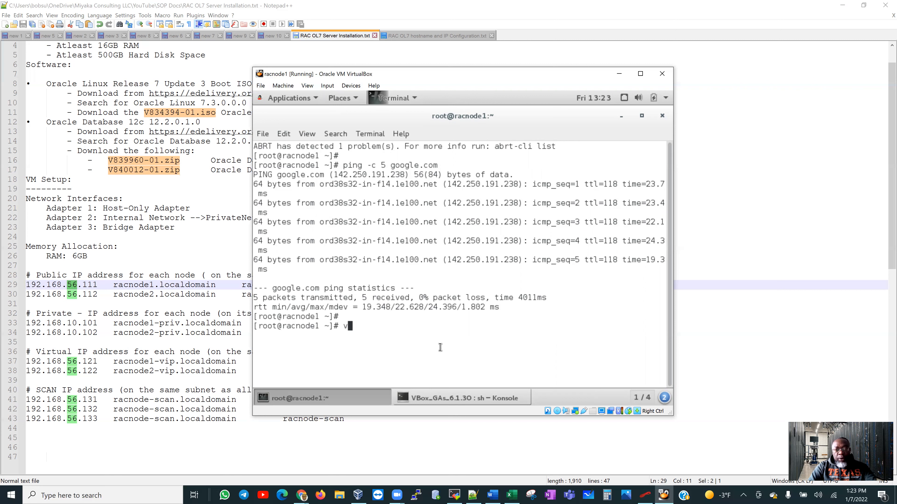
type("i /et")
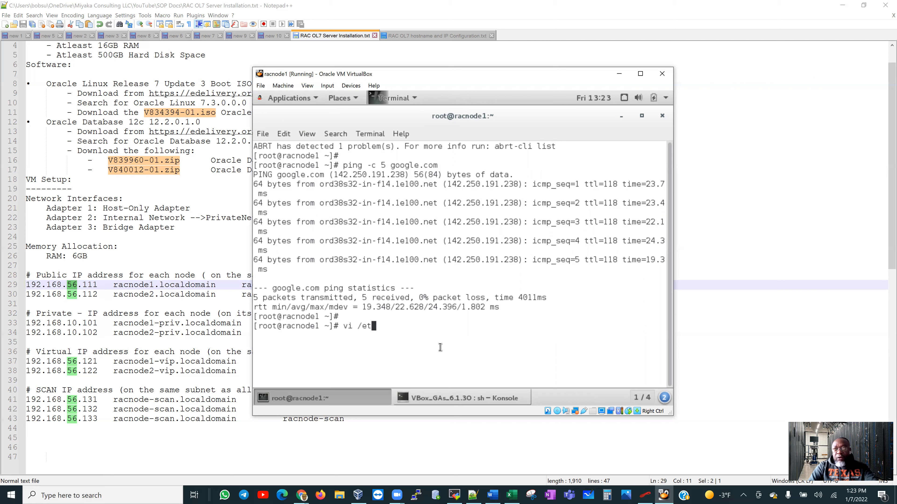
type("c/seli")
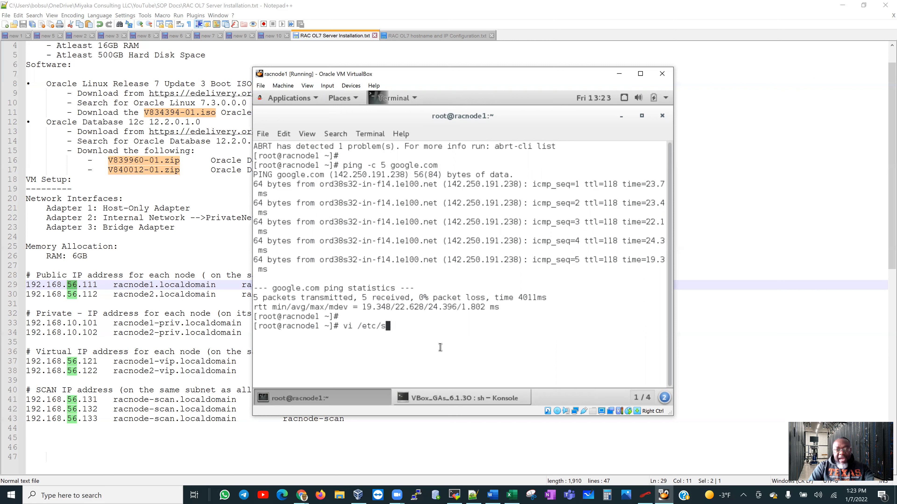
key("Tab")
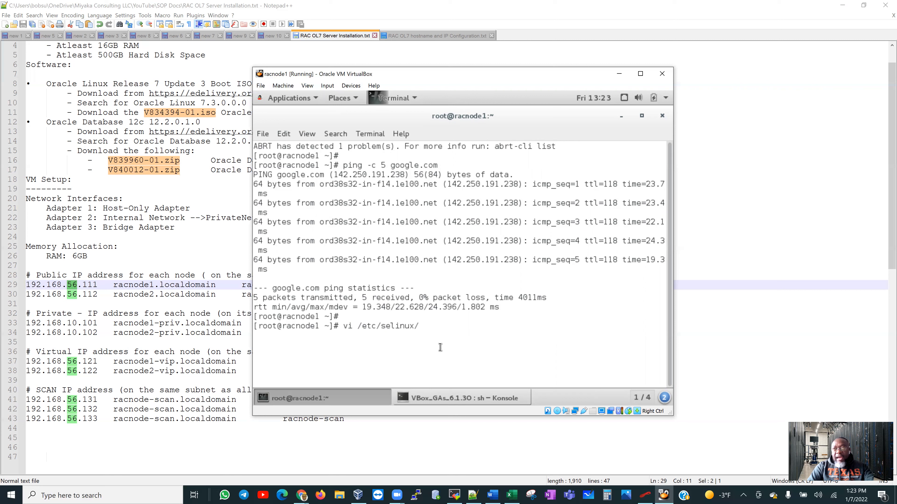
type("config")
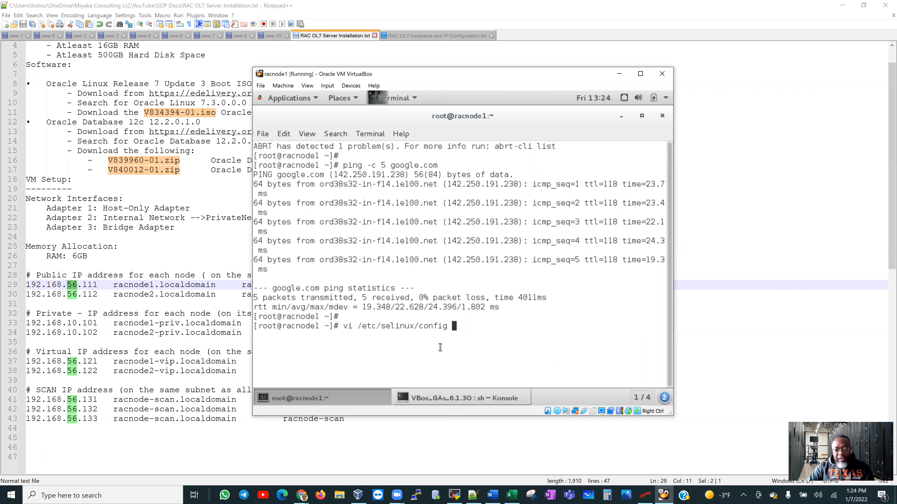
key("Return")
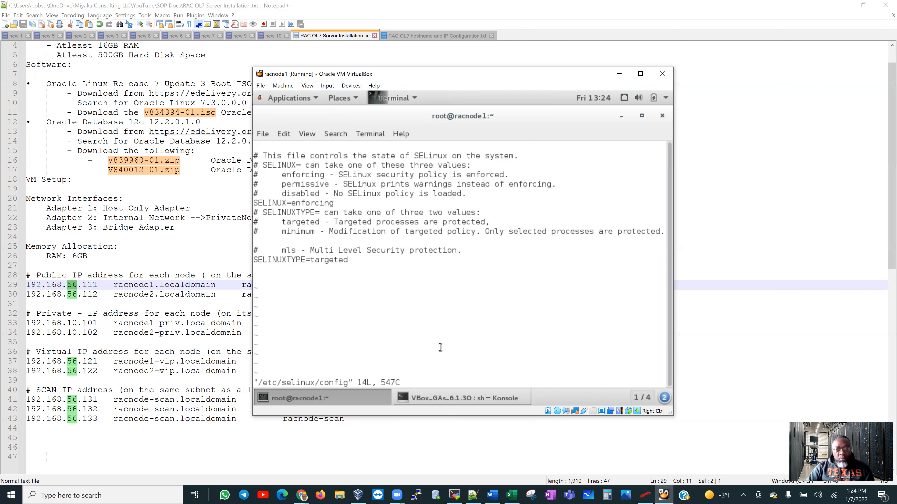
Change SELINUX=enforcing to SELINUX=permissive and save the file with :wq.
key("Down")
key("Down")
key("Down")
key("Down")
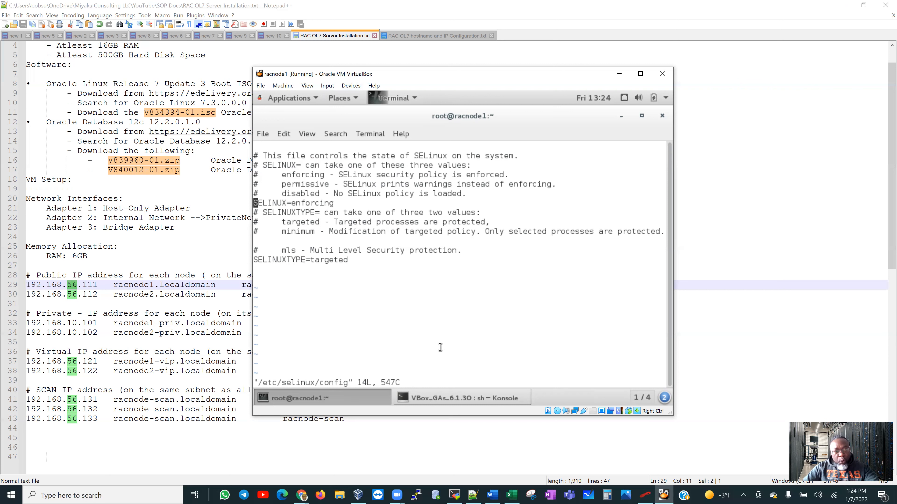
key("i")
key("Right")
key("Right")
key("Right")
key("Right")
key("Right")
key("Right")
key("Right")
key("Right")
key("Right")
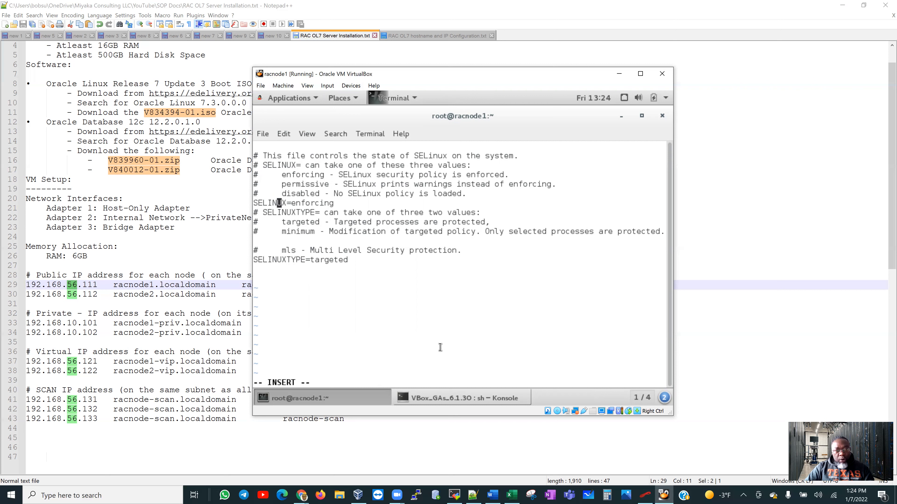
key("Right")
key("Right")
key("Right")
key("Right")
key("Right")
key("Right")
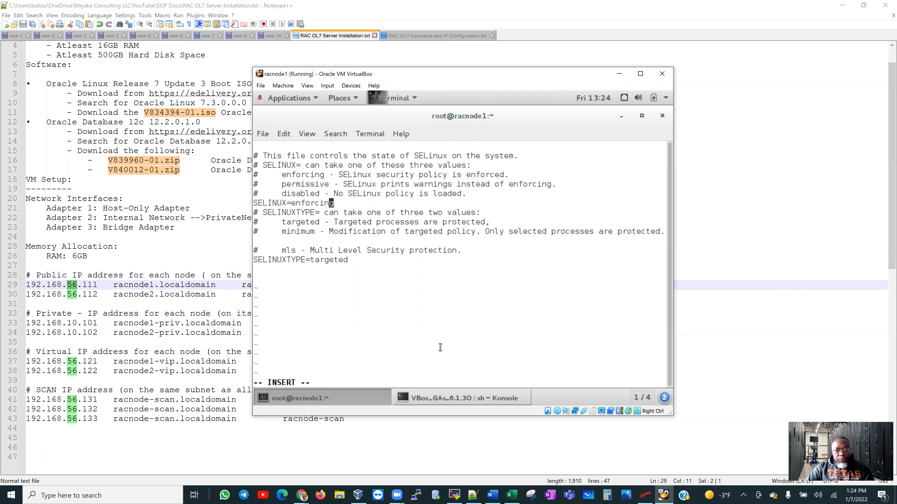
key("BackSpace")
key("BackSpace")
key("BackSpace")
key("BackSpace")
key("BackSpace")
key("BackSpace")
key("BackSpace")
key("BackSpace")
key("BackSpace")
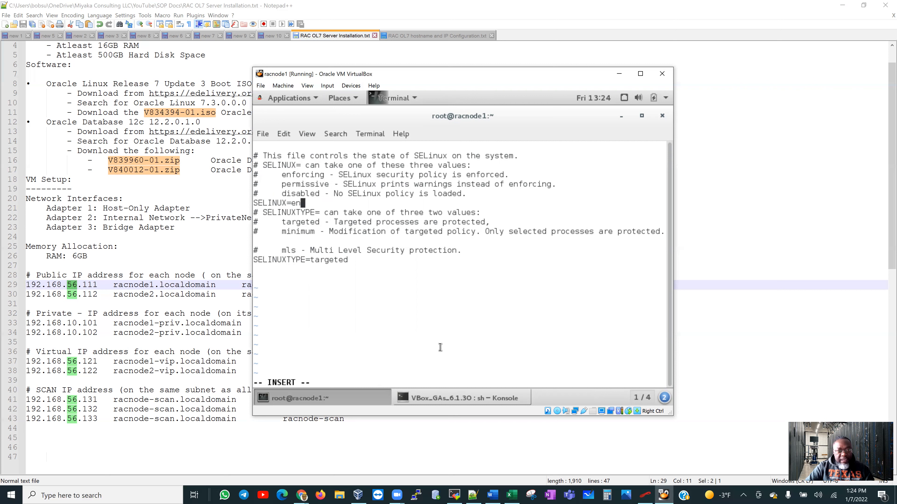
type("permissive")
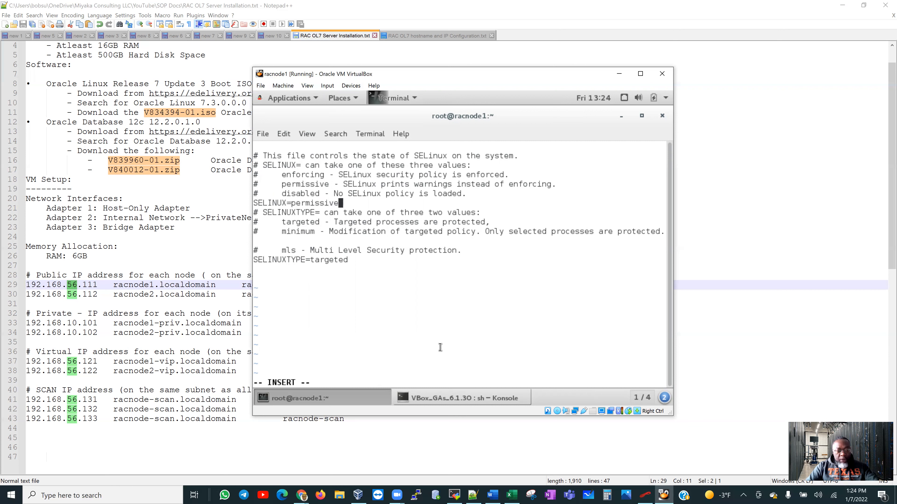
key("Escape")
type(":wq")
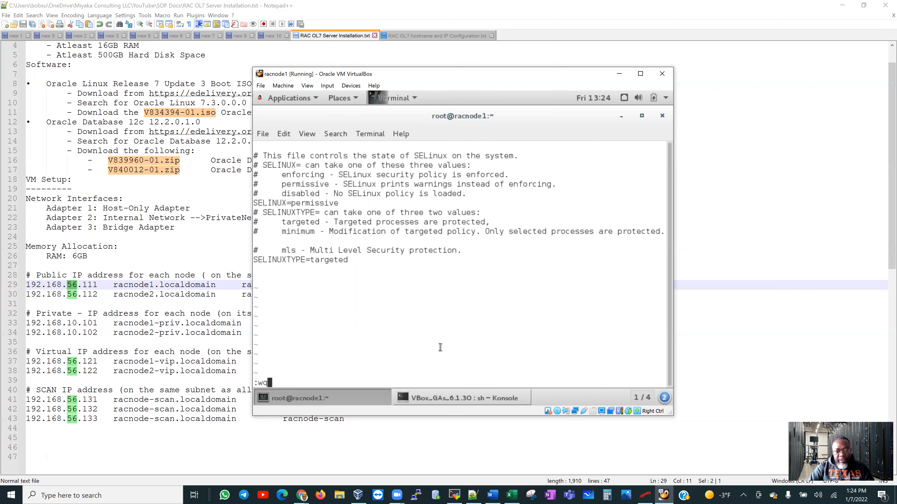
key("Return")
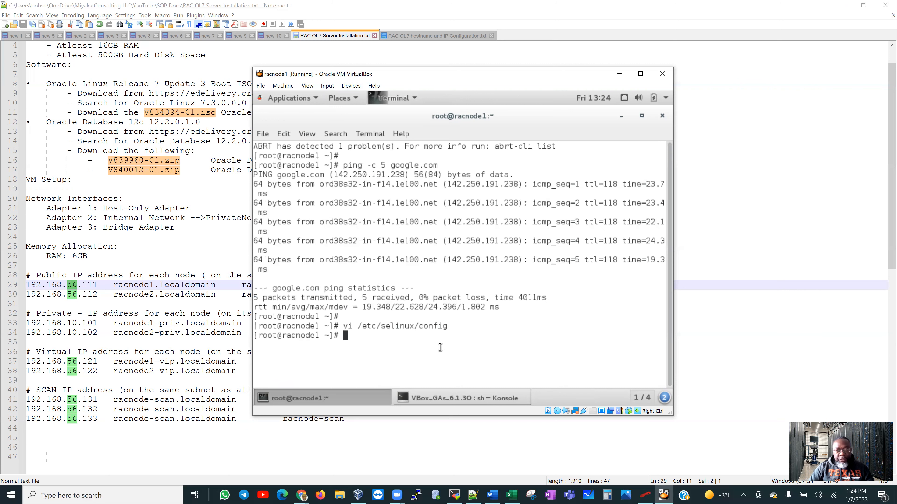
key("Return")
key("Return")
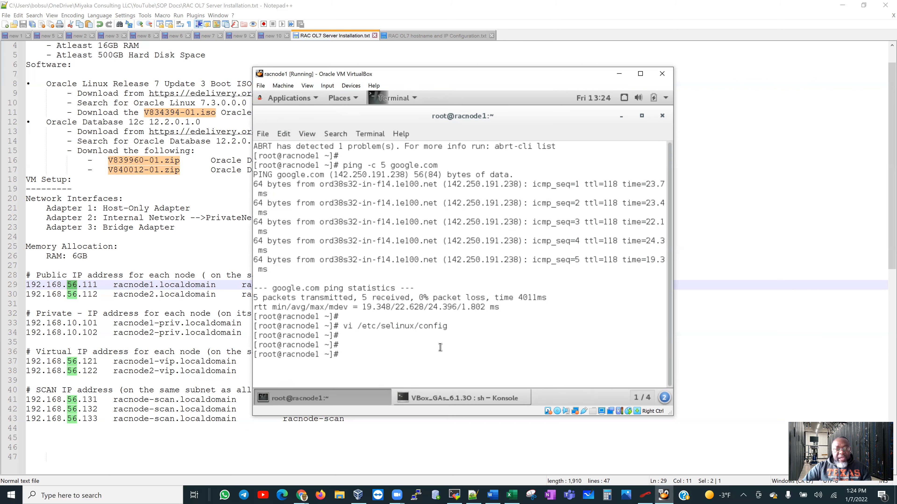
Close the finished Guest Additions installer and stop firewalld with systemctl stop firewalld.
left_click(464, 400)
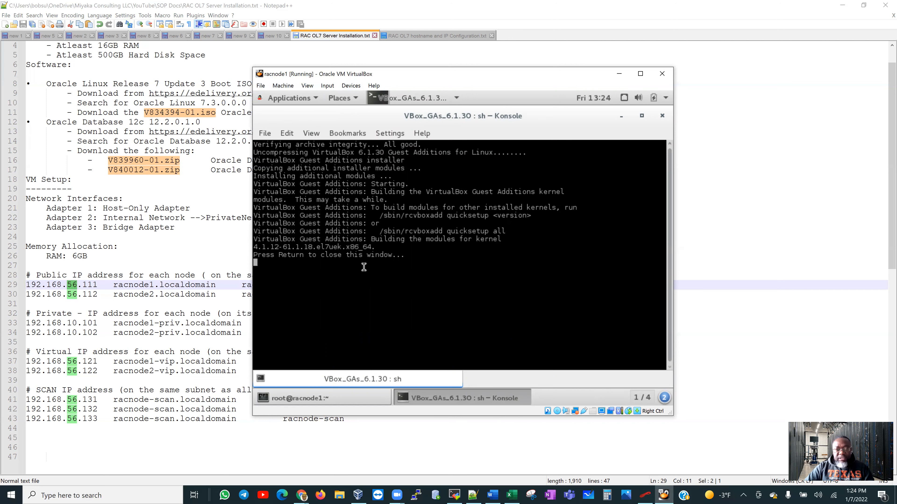
key("Return")
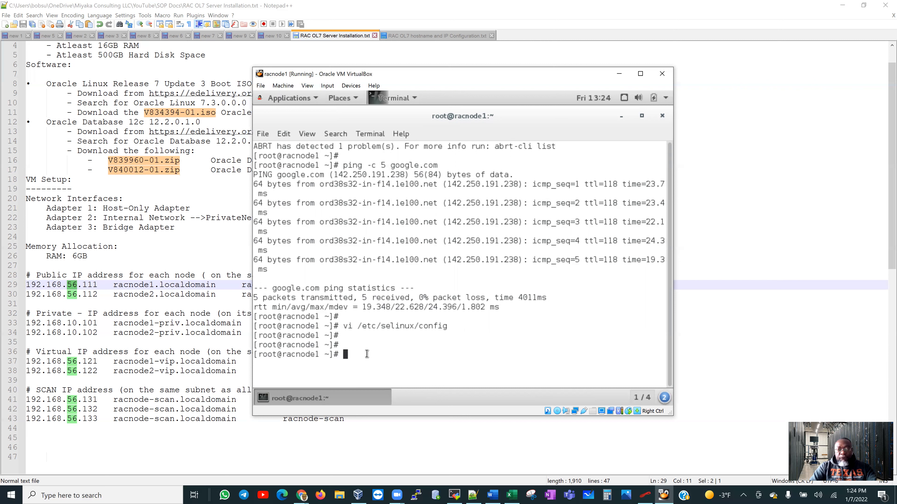
type("syste")
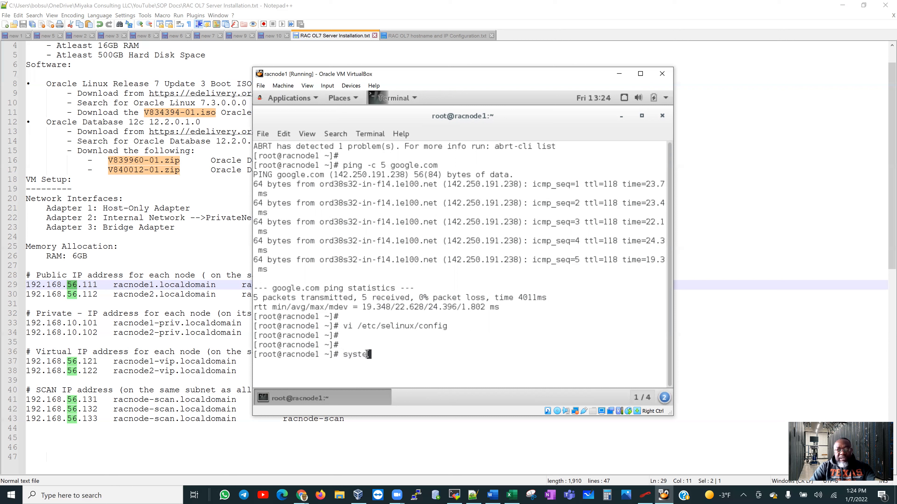
type("mclt")
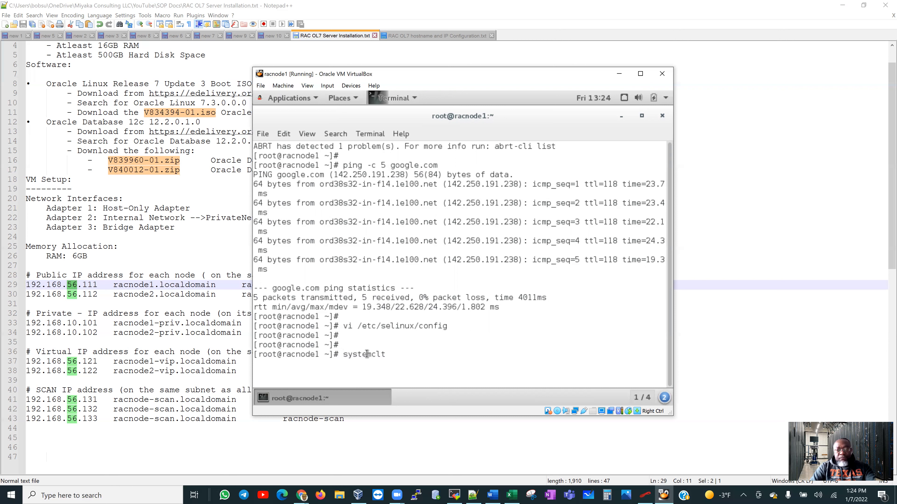
key("BackSpace")
key("BackSpace")
type("t")
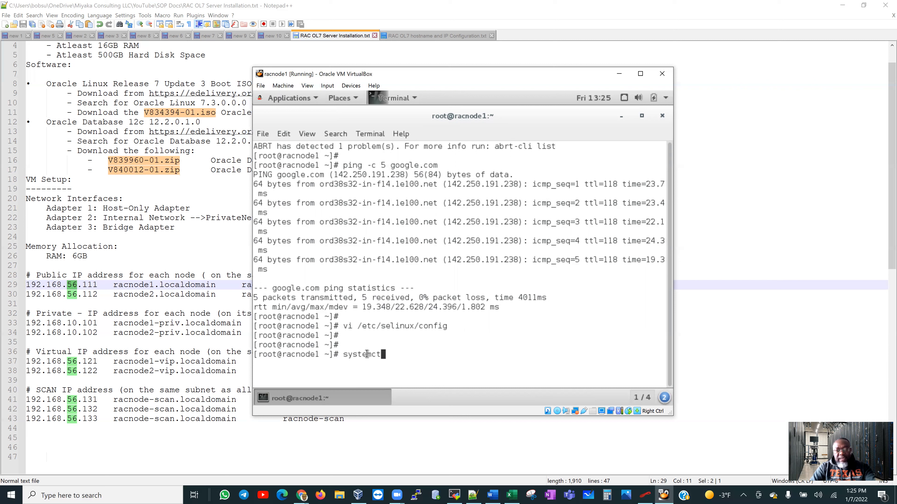
type("l stop firewalld")
key("Return")
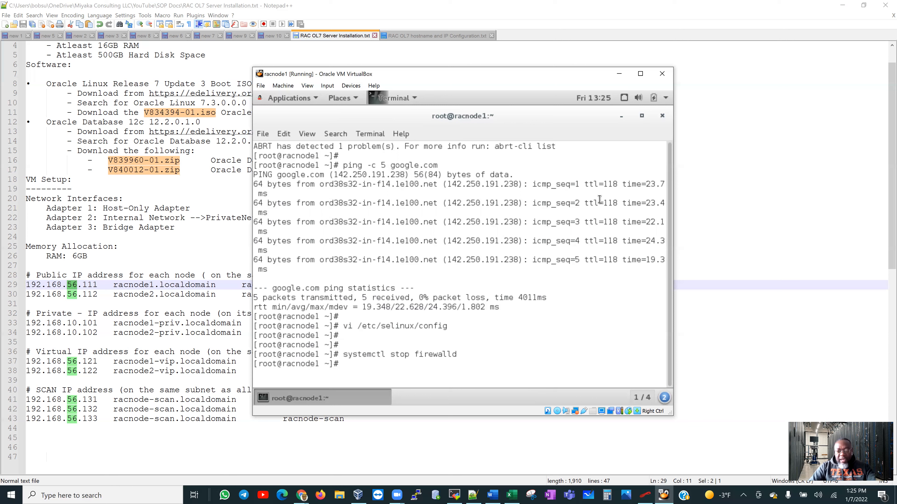
Disable firewalld at boot with systemctl disable firewalld.
type("systemctl disable firewalld")
key("Return")
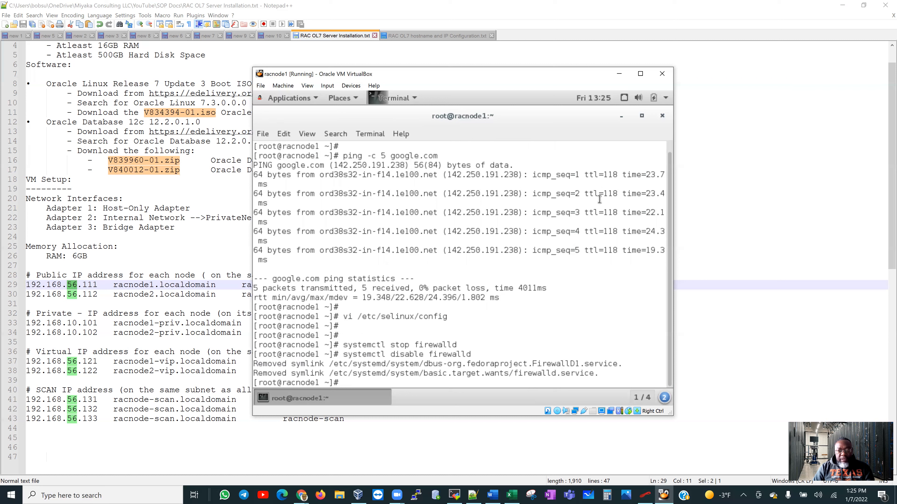
key("Return")
key("Return")
key("Return")
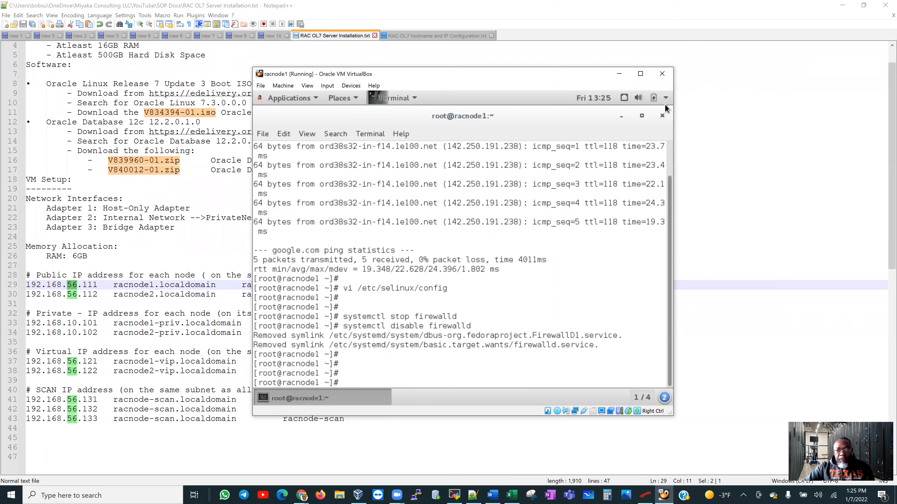
Eject the VBox_GAs_6.1.30 Guest Additions disc from the desktop and restore the root terminal.
left_click(621, 116)
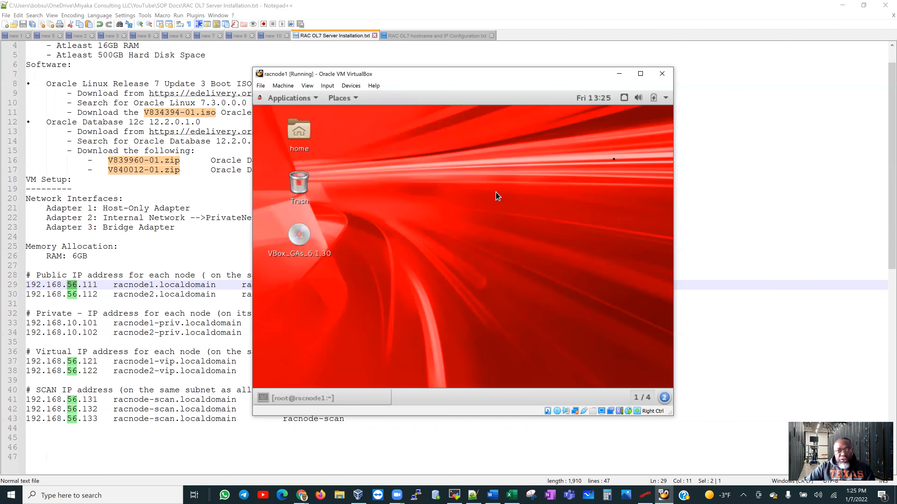
left_click(302, 240)
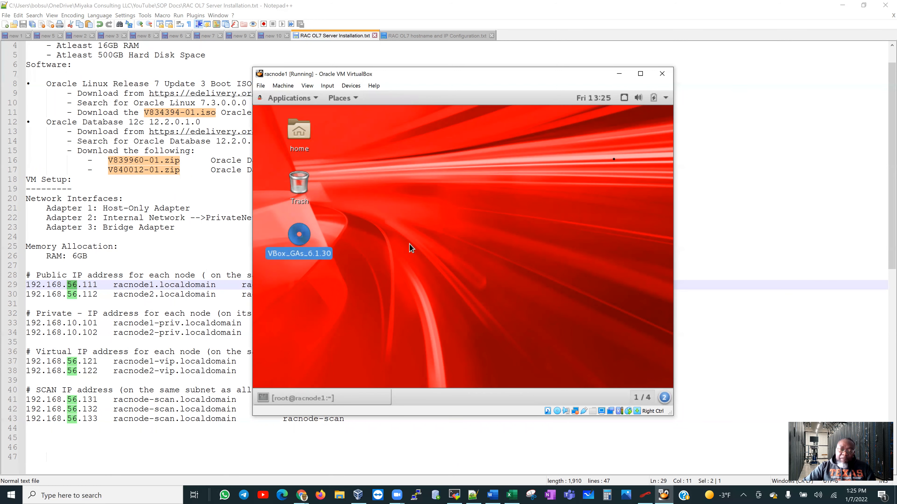
right_click(298, 243)
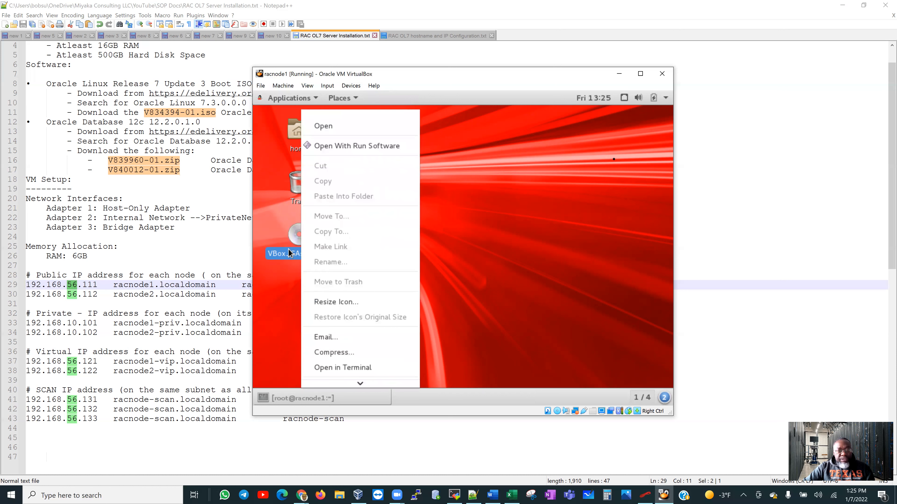
mouse_move(354, 385)
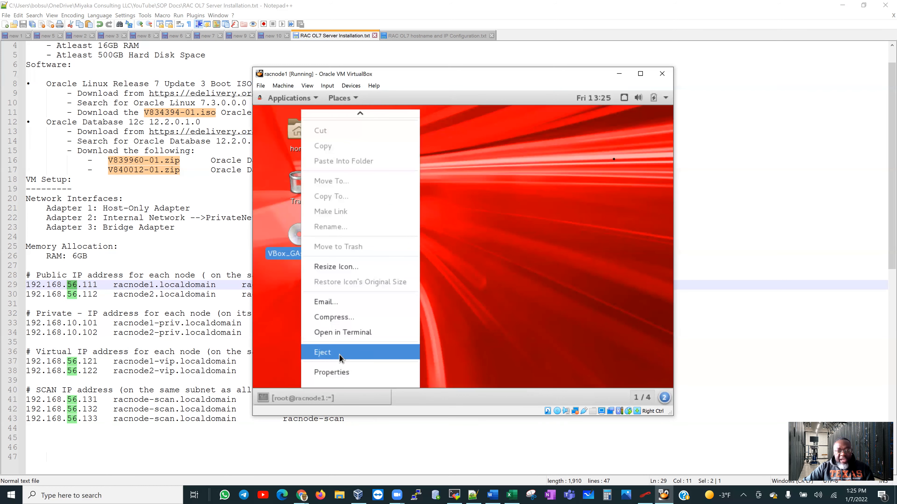
left_click(340, 353)
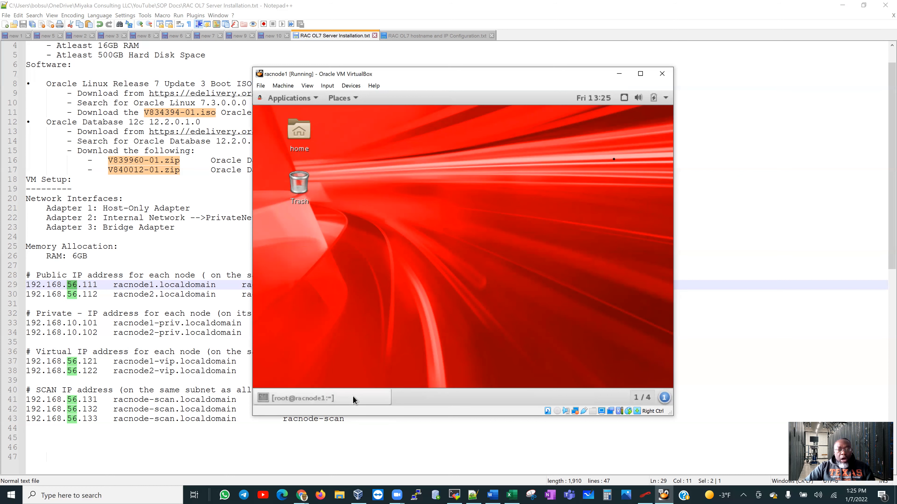
left_click(300, 398)
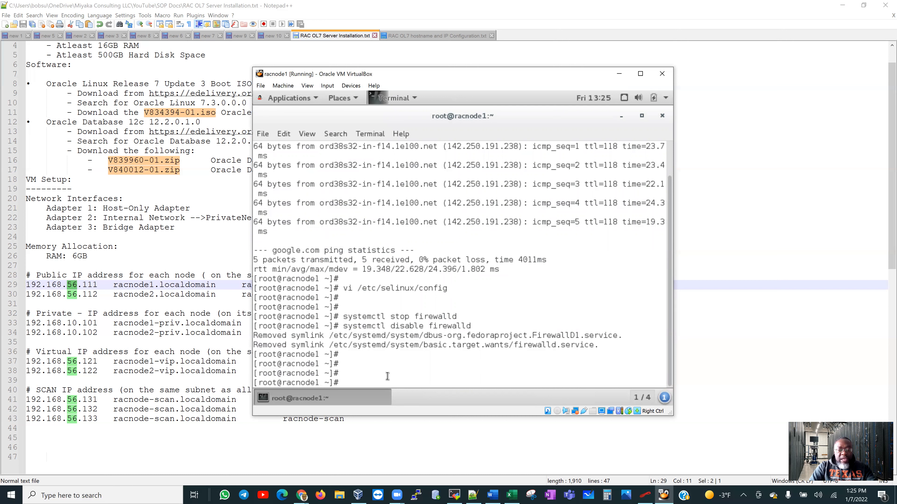
Reboot racnode1, then sign back in as root via 'Not listed?' with the root password.
type("reboot")
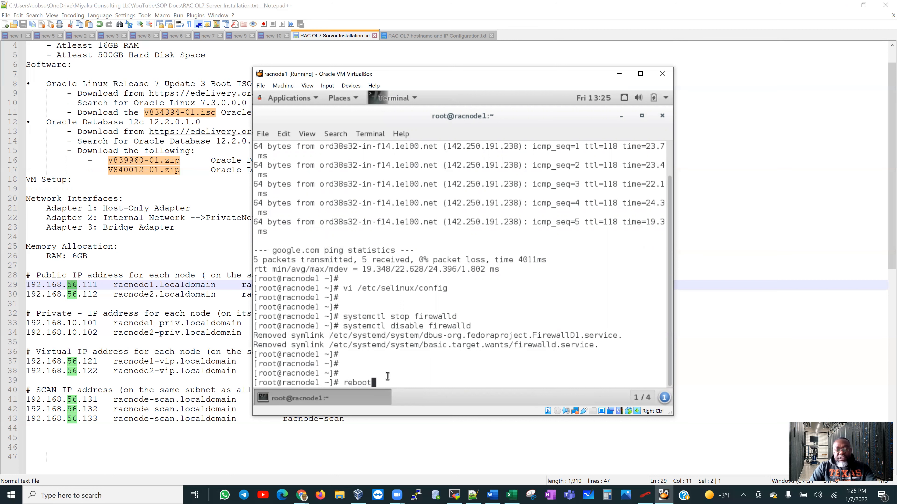
key("Return")
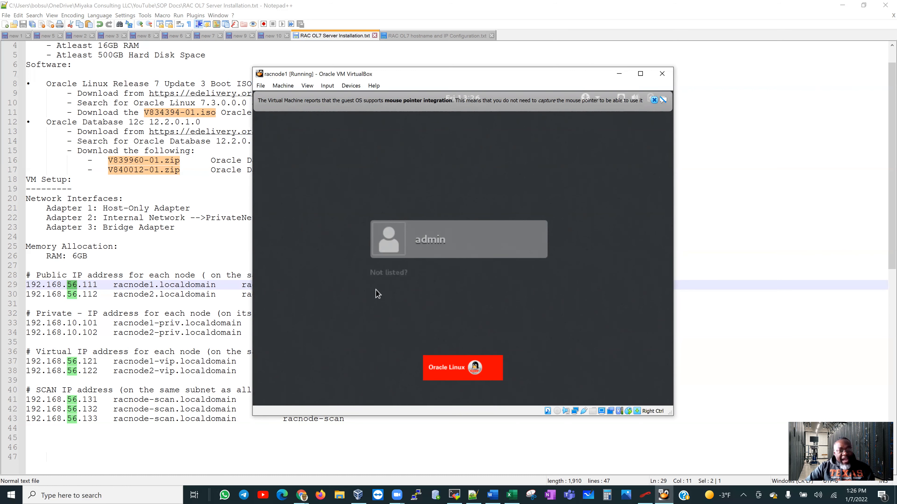
left_click(436, 242)
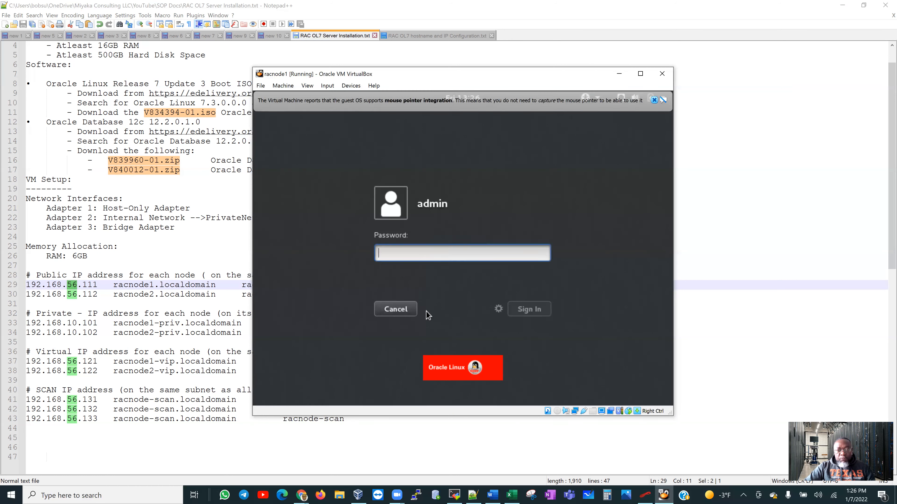
left_click(389, 310)
left_click(387, 279)
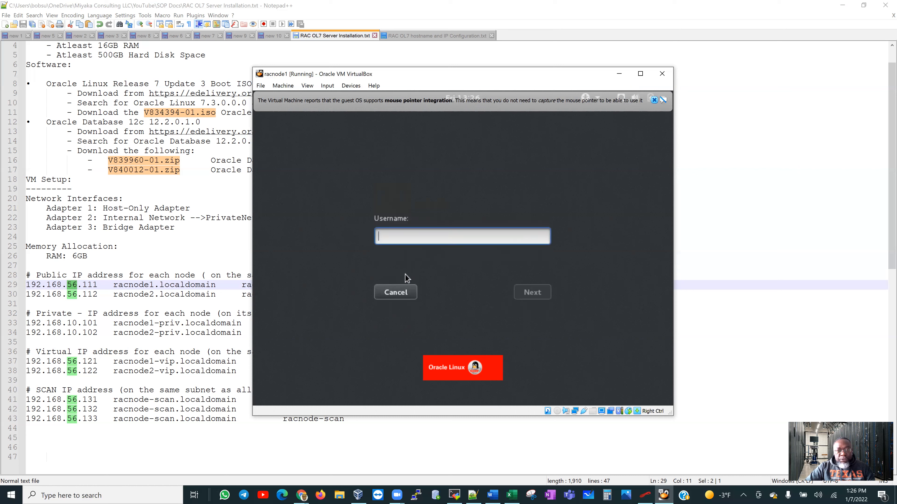
type("root")
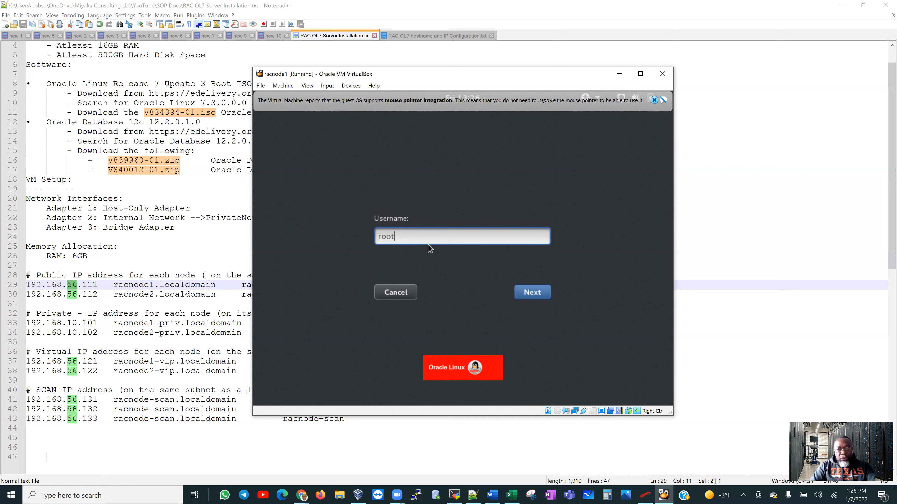
key("Return")
type("oracle")
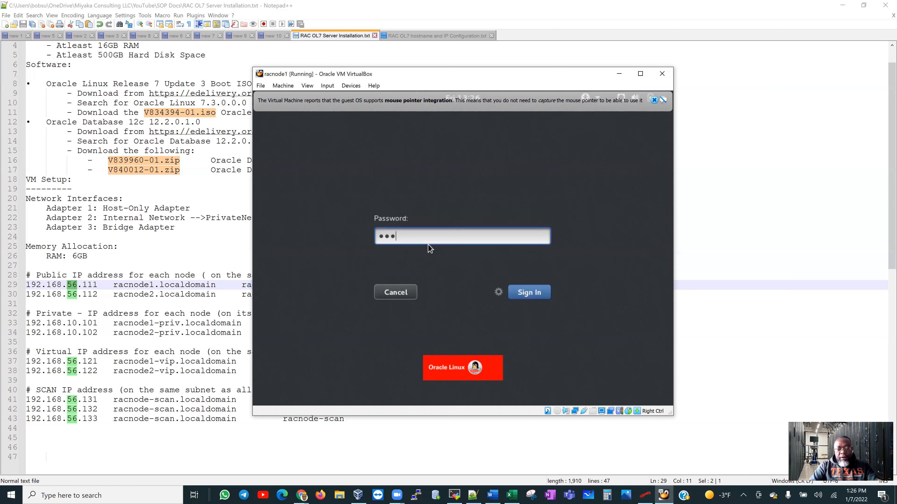
key("Return")
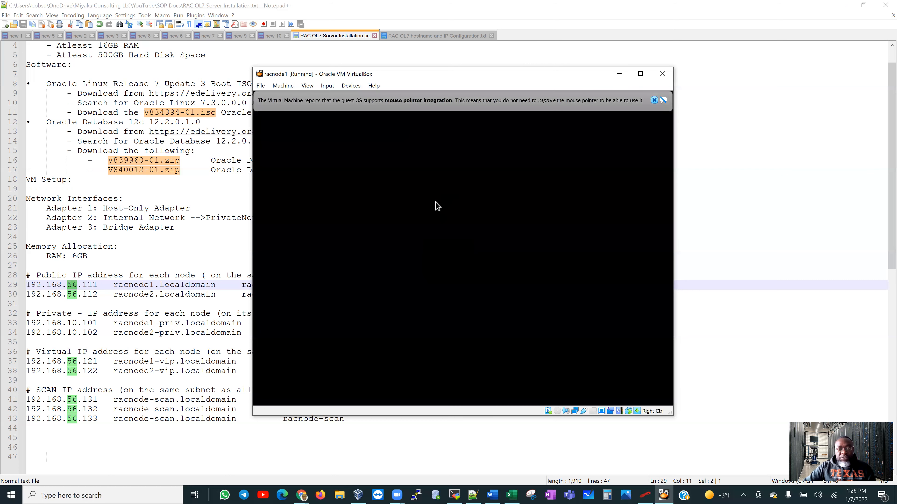
left_click(654, 100)
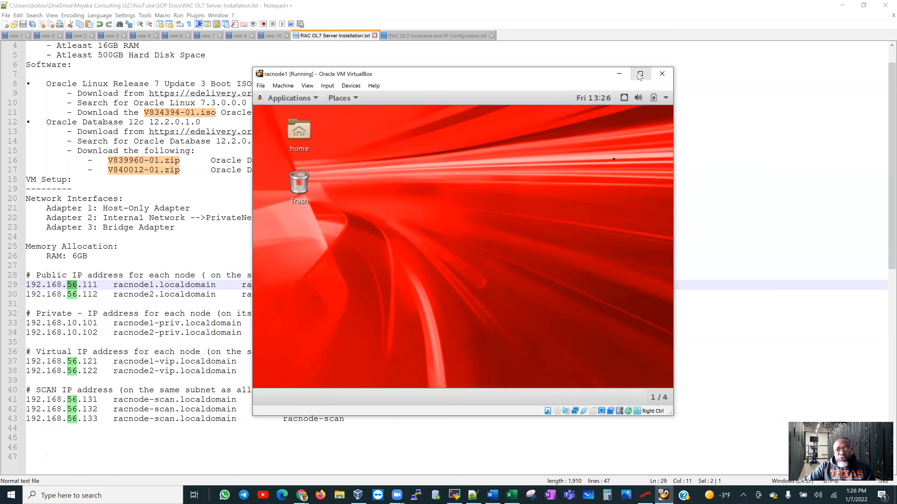
Maximize the VM, open a full-size terminal and run ifconfig to list network interfaces.
left_click(639, 74)
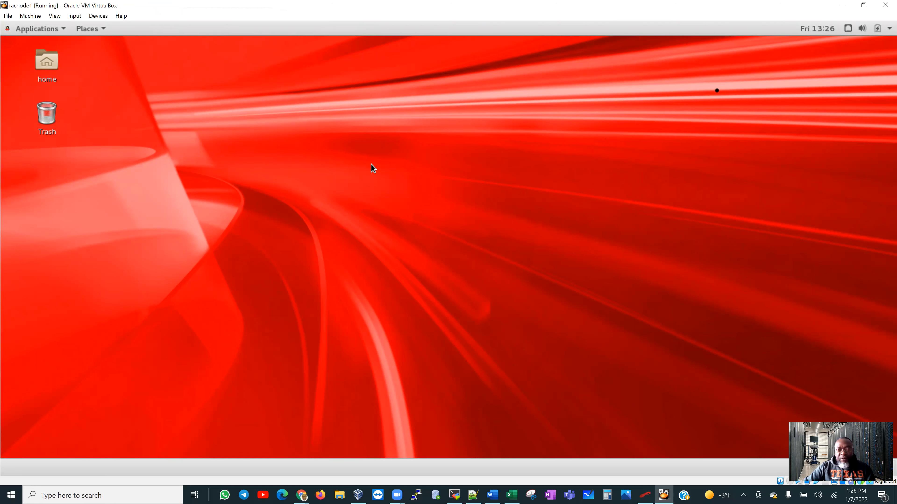
right_click(383, 143)
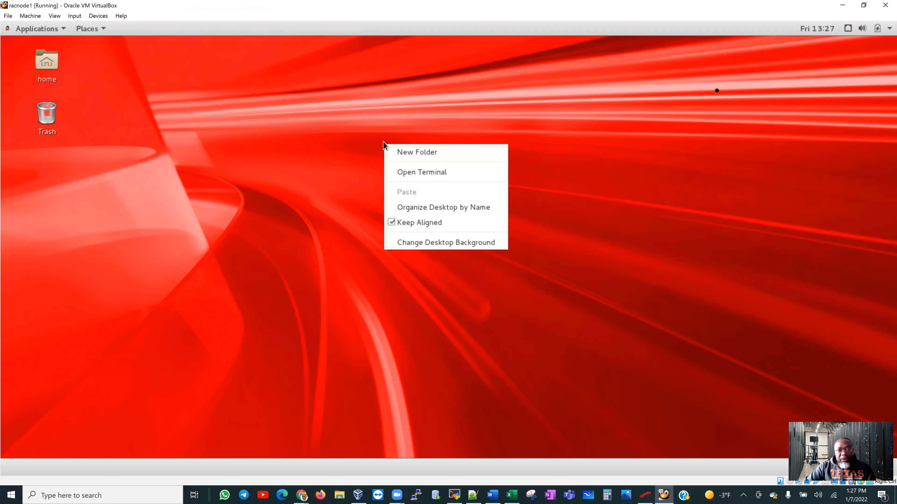
left_click(403, 173)
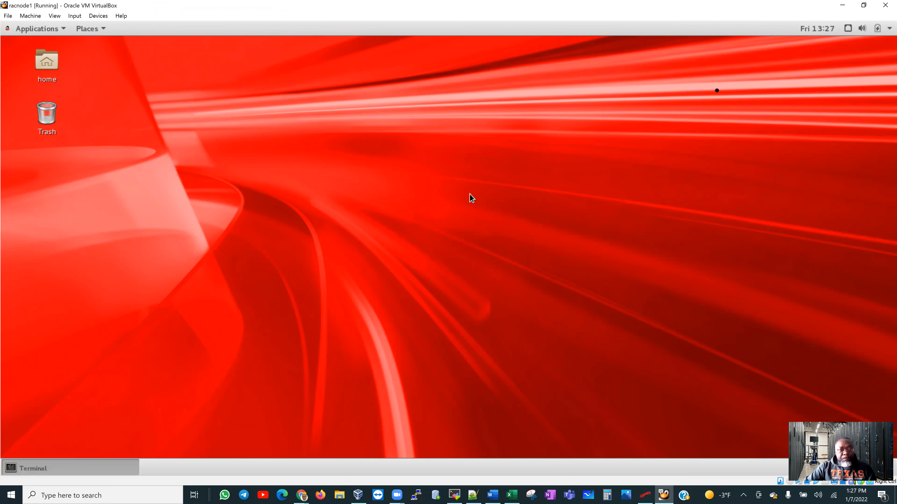
left_click(417, 98)
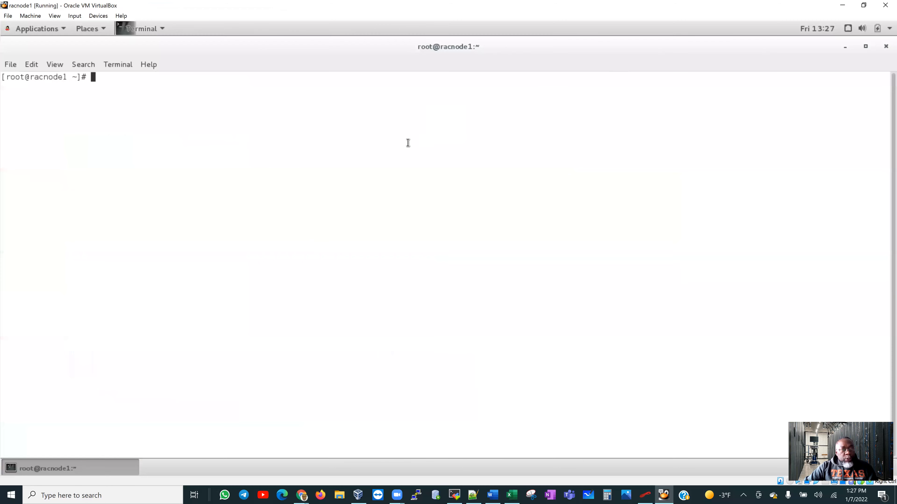
type("ifcong")
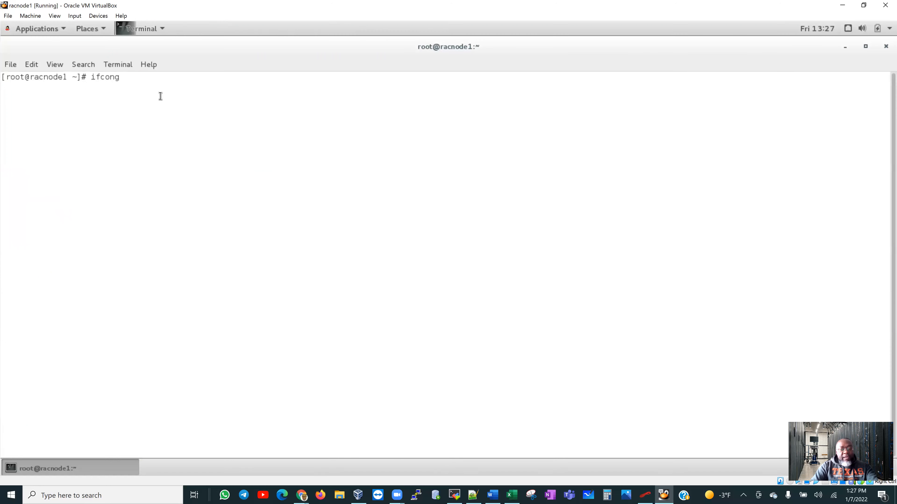
key("BackSpace")
type("fig")
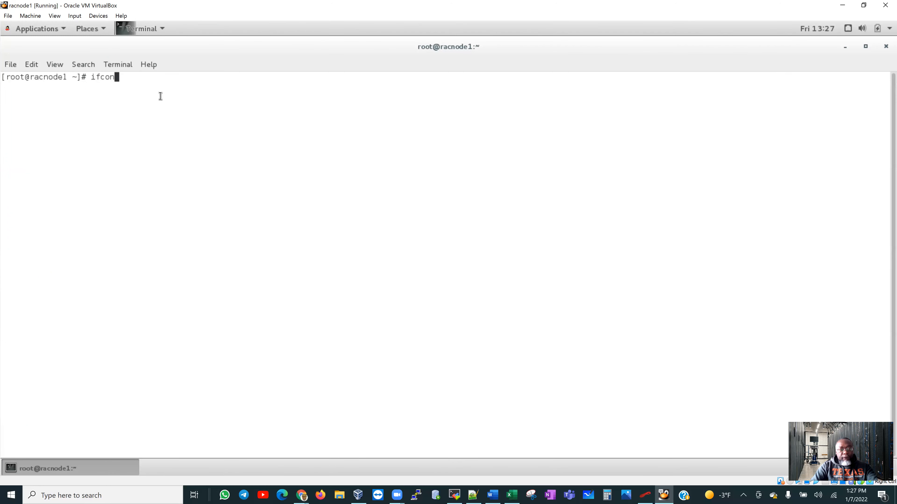
key("Return")
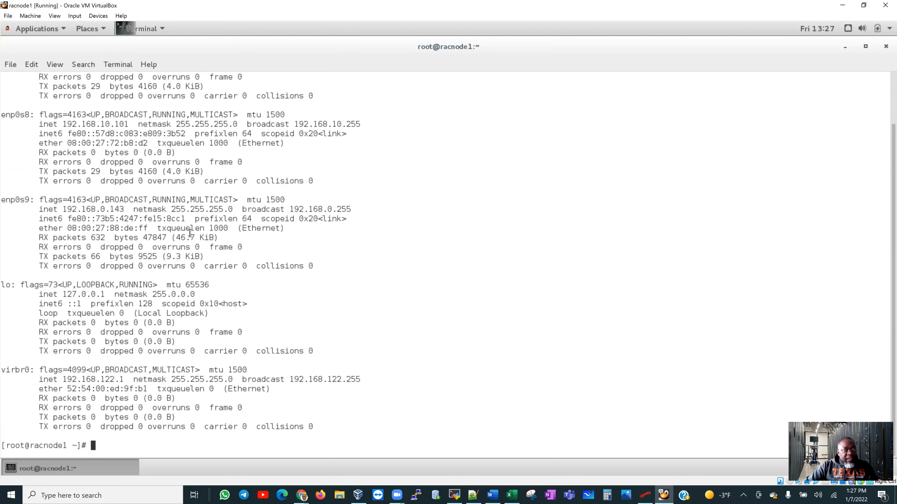
Copy enp0s3's address 192.168.56.111 and switch to MobaXterm.
scroll(187, 229, "up", 2)
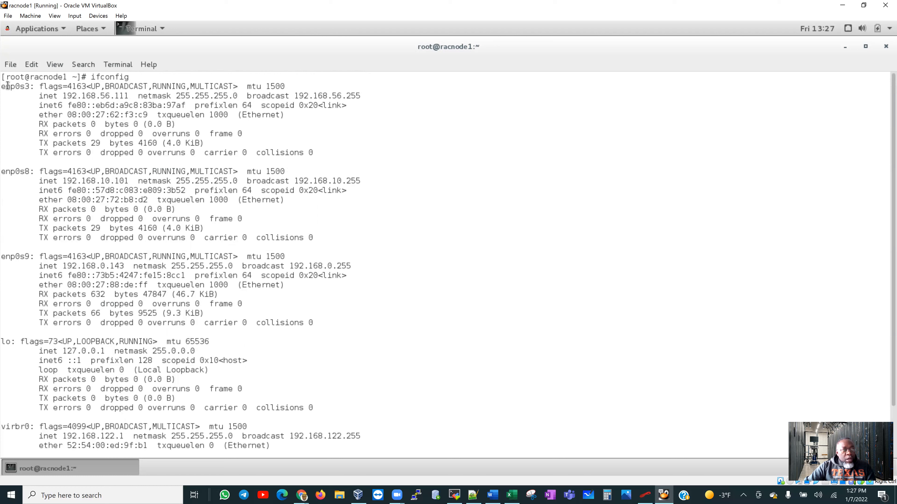
left_click_drag(2, 86, 30, 85)
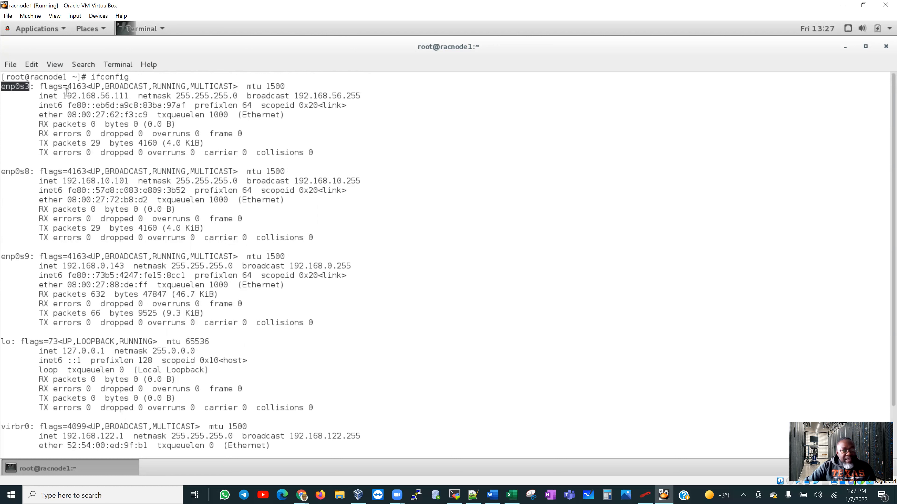
left_click_drag(64, 95, 128, 96)
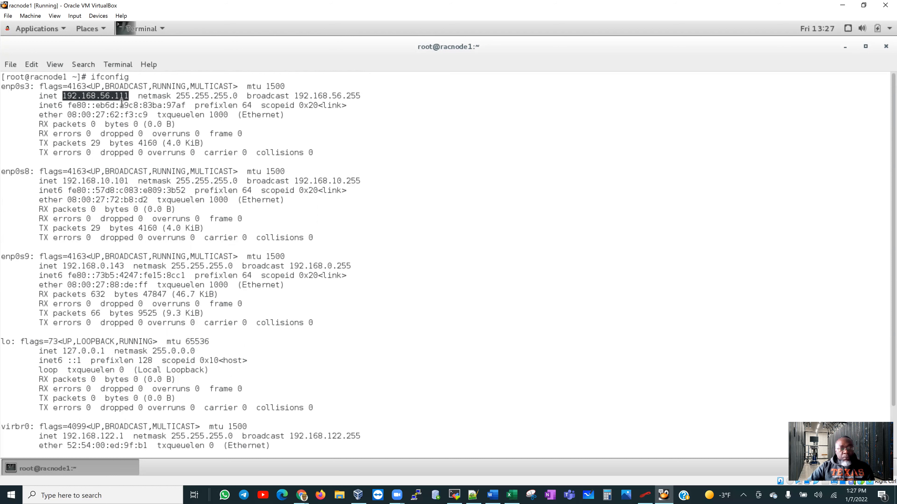
right_click(96, 97)
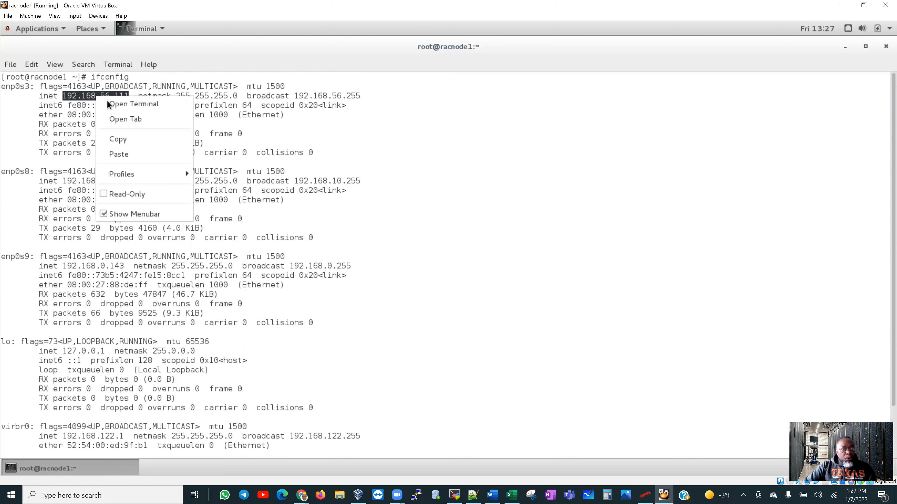
left_click(132, 138)
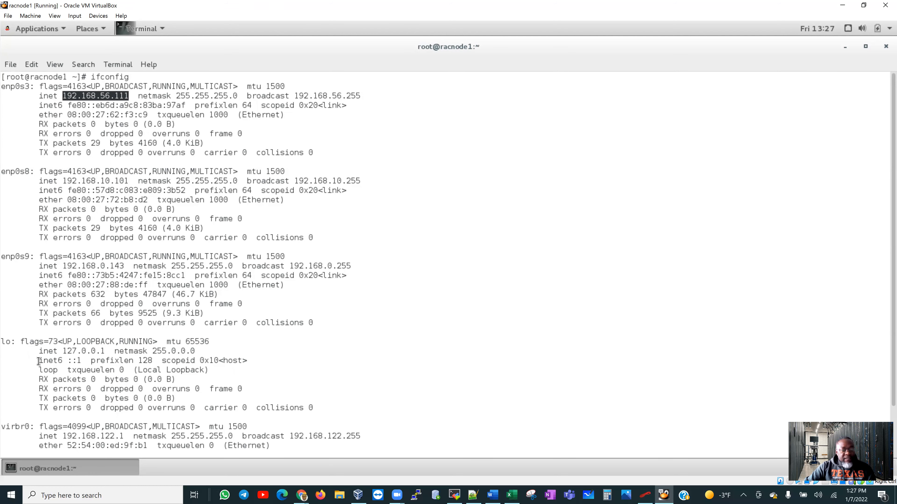
left_click_drag(59, 351, 105, 353)
left_click(351, 326)
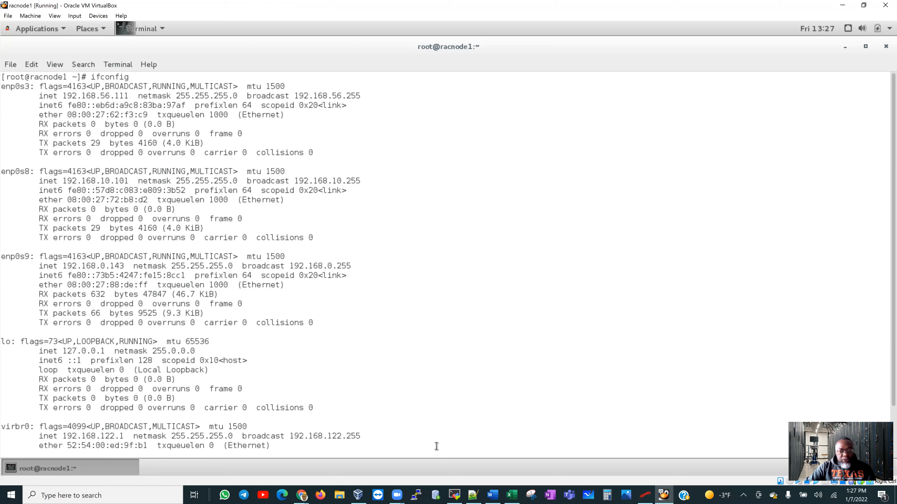
left_click(454, 494)
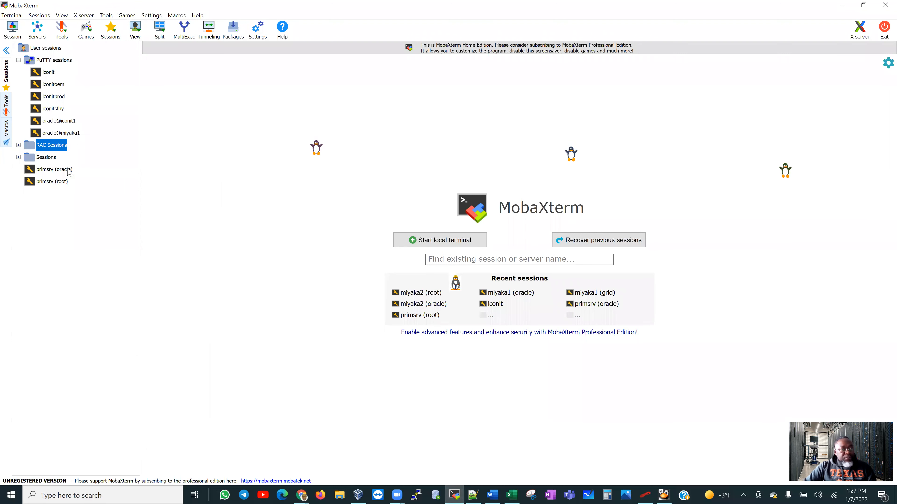
Create an SSH session in MobaXterm to 192.168.56.111 with username root.
left_click(281, 164)
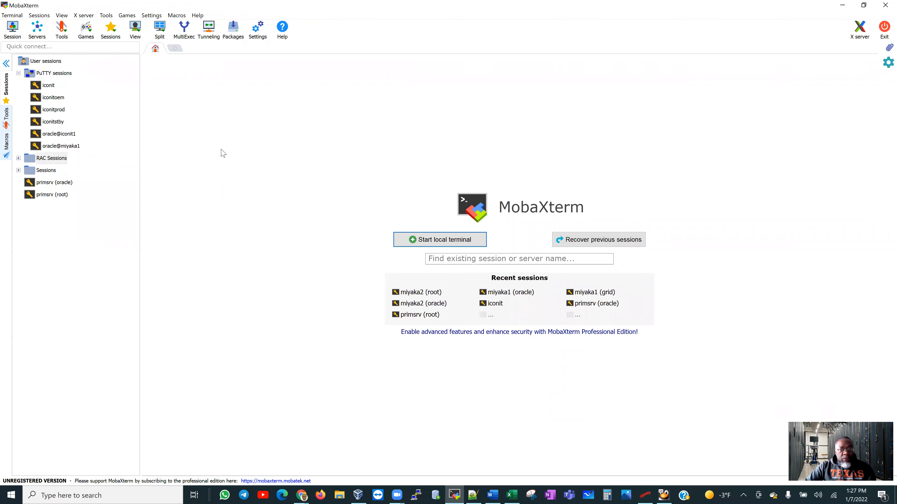
left_click(13, 29)
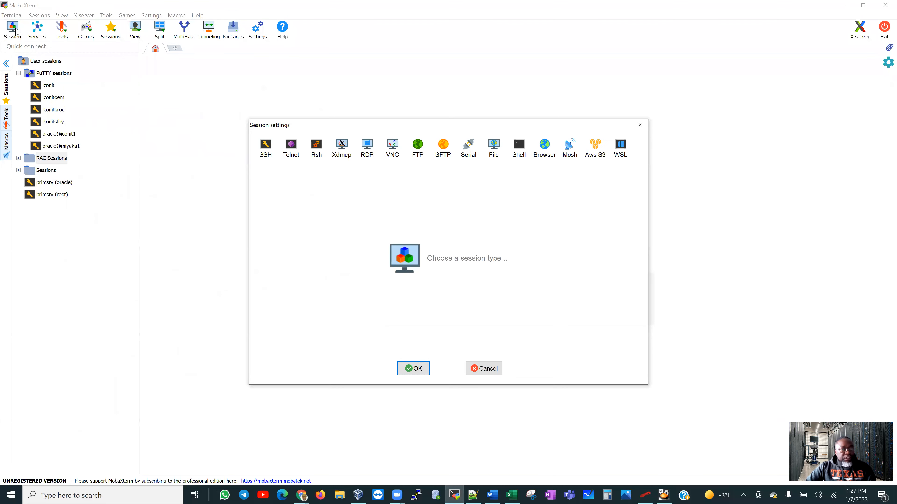
left_click(266, 147)
right_click(326, 203)
left_click(234, 235)
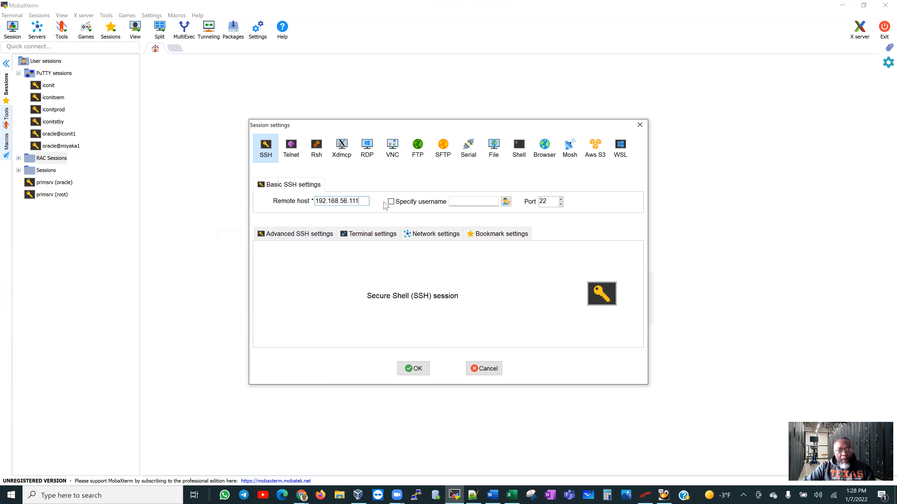
left_click(391, 201)
type("root")
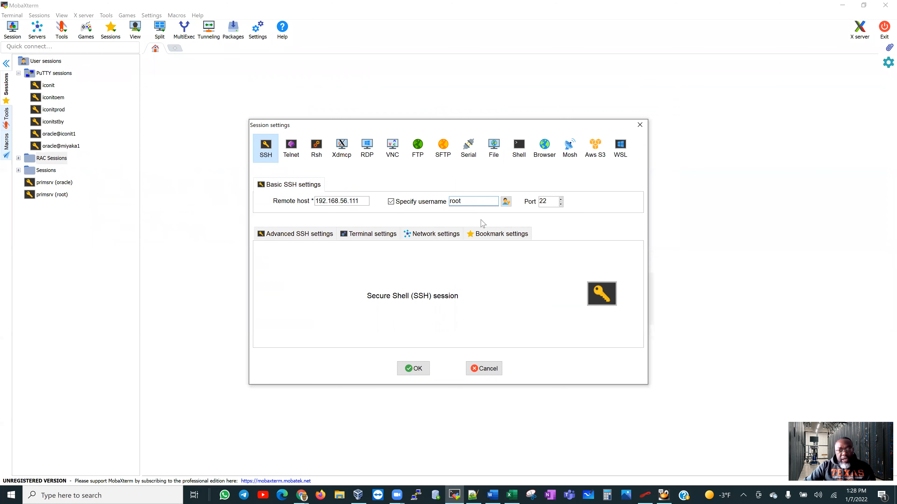
left_click(416, 368)
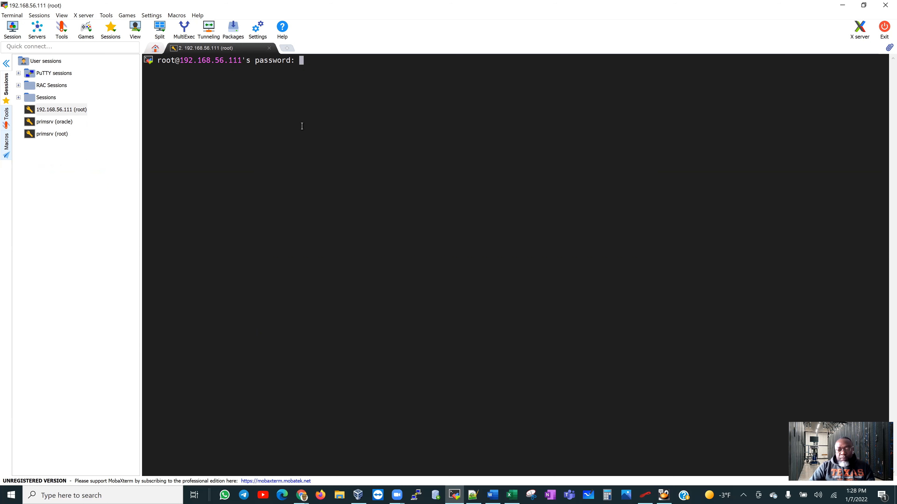
Enter the root password to log in to the racnode1 shell.
key("Return")
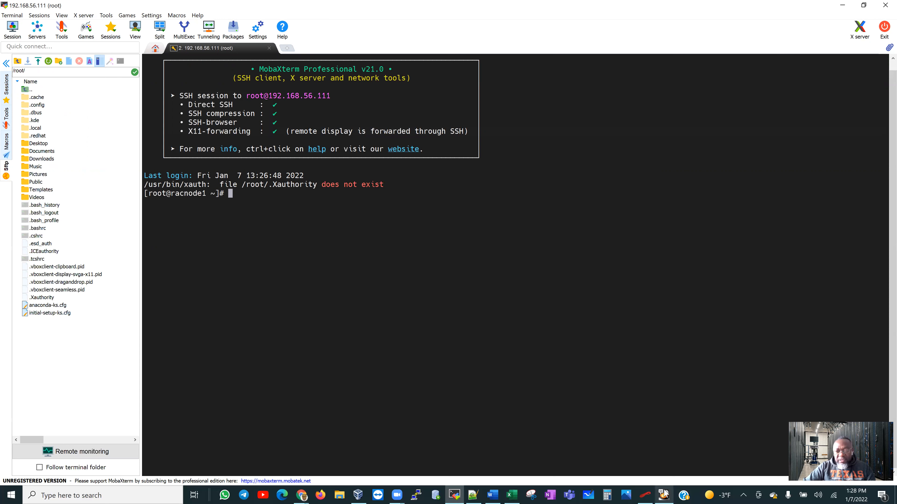
mouse_move(658, 494)
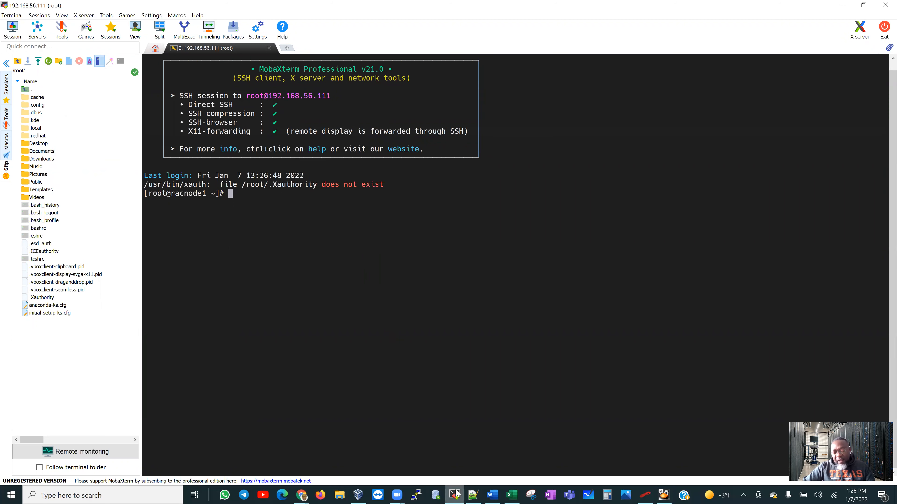
mouse_move(456, 494)
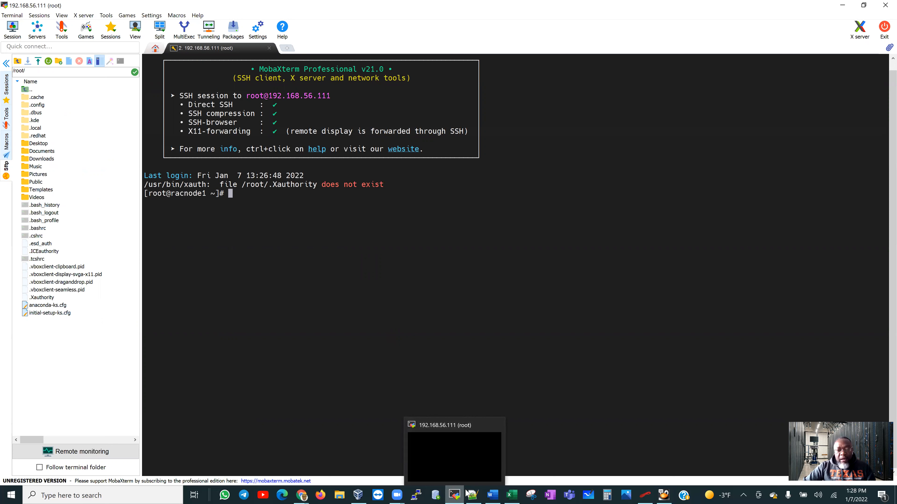
key("alt+Tab")
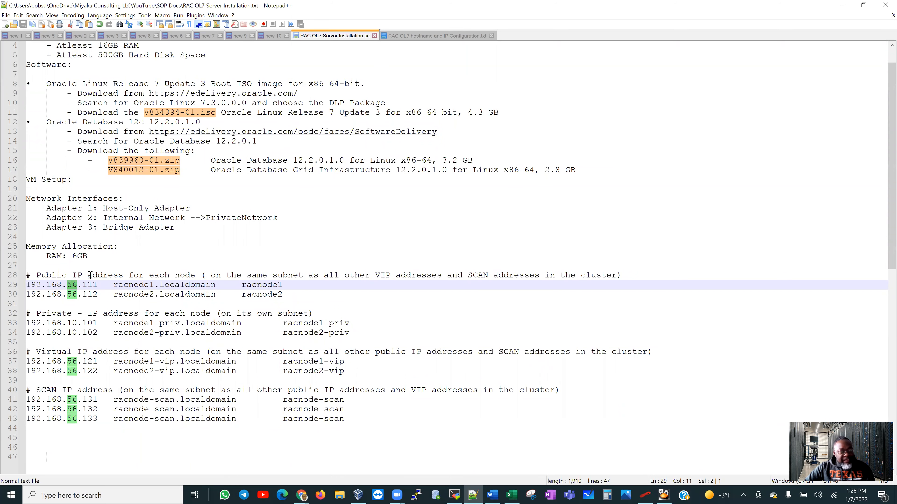
Copy lines 28–43 from the Notepad++ notes, holding the public, private, VIP and SCAN entries.
left_click(27, 275)
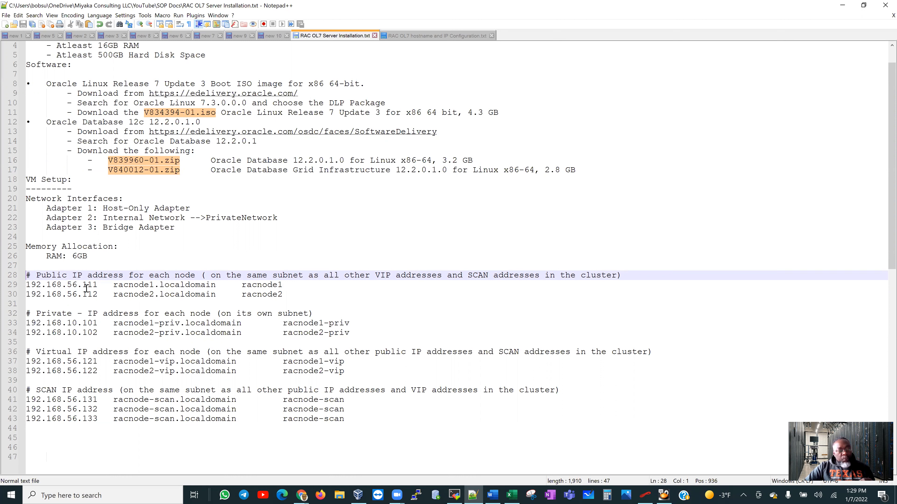
left_click_drag(28, 275, 375, 341)
left_click_drag(375, 378, 389, 421)
right_click(215, 287)
left_click(232, 301)
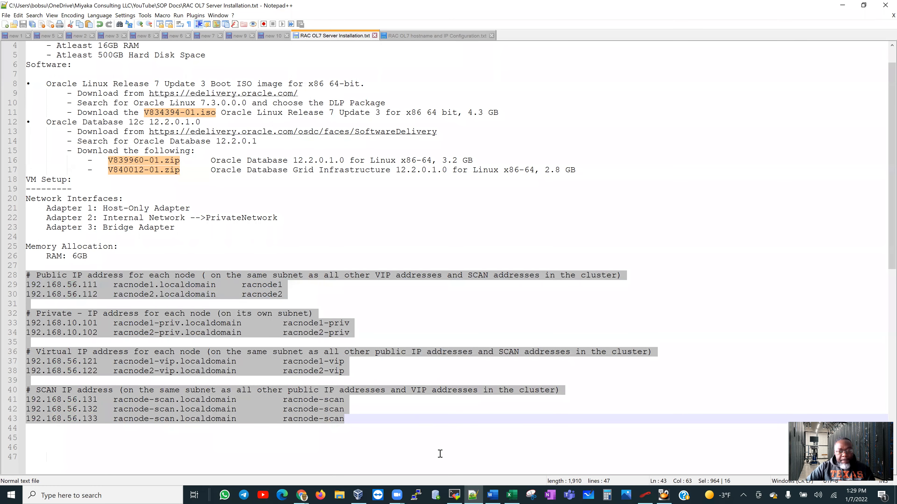
left_click(455, 495)
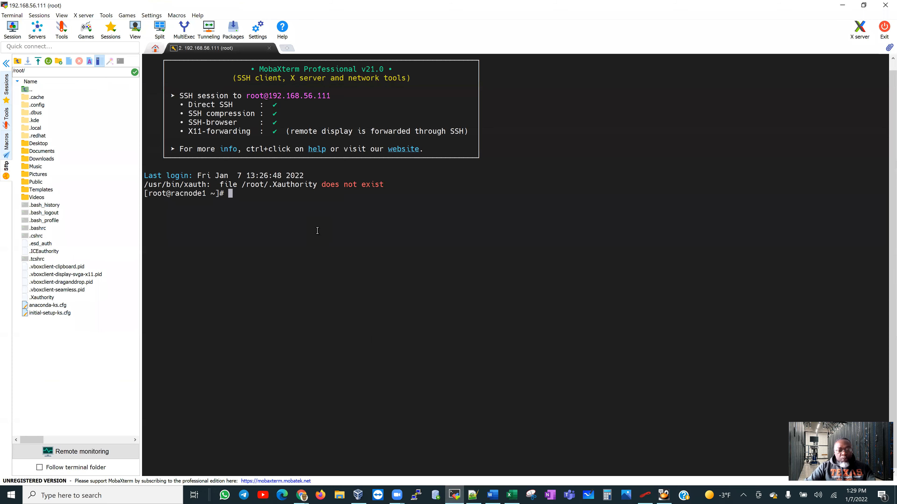
Open /etc/hosts in vi and insert a new line below the ::1 localhost entry.
type("vi /")
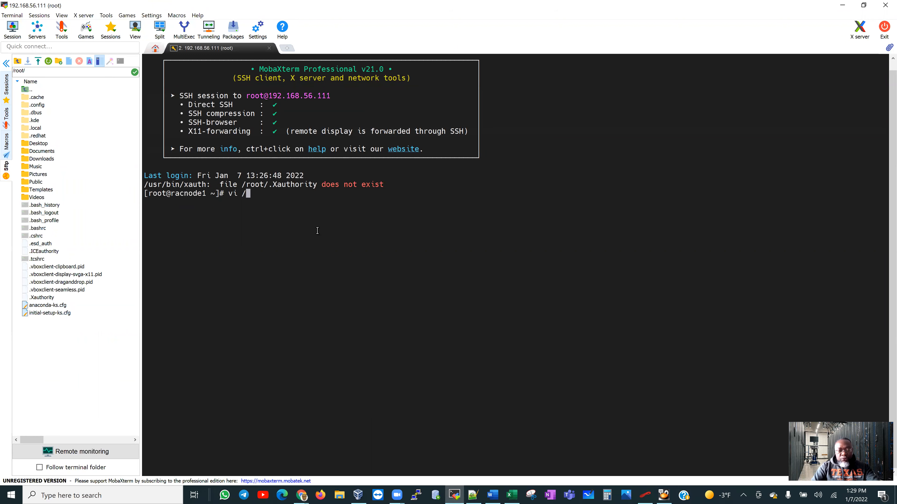
type("etc/hosts")
key("Return")
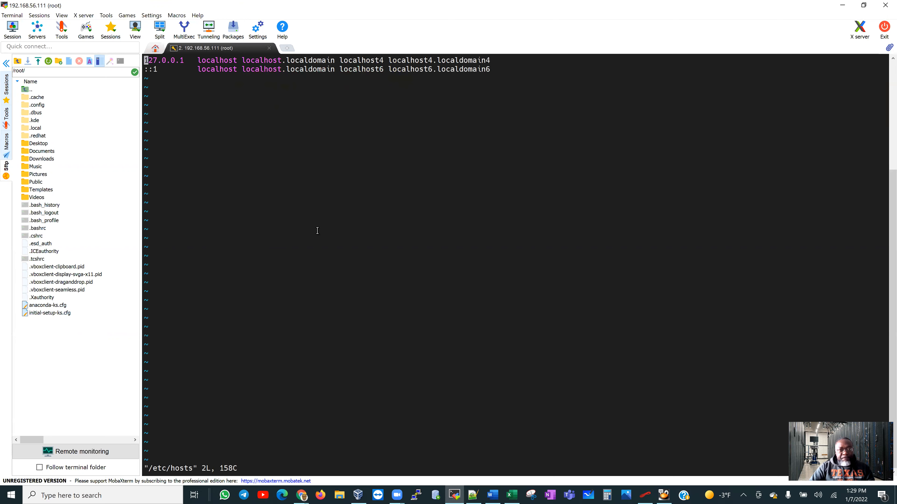
key("Down")
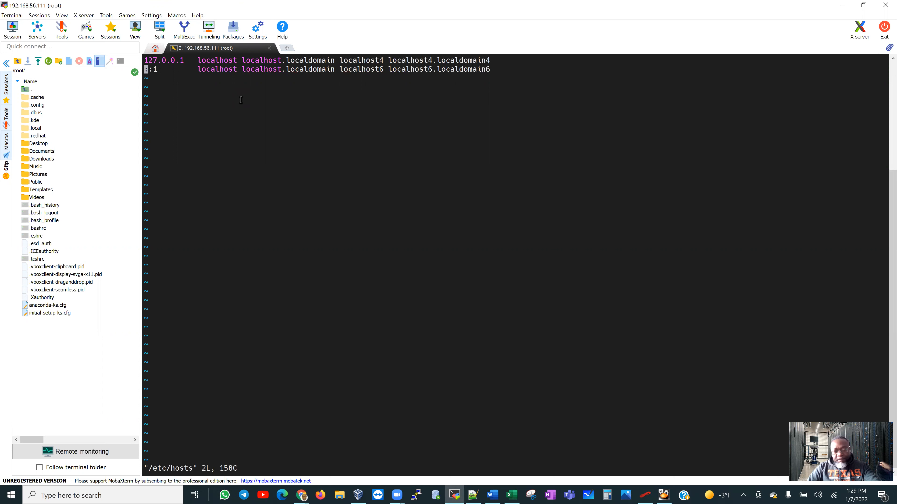
key("i")
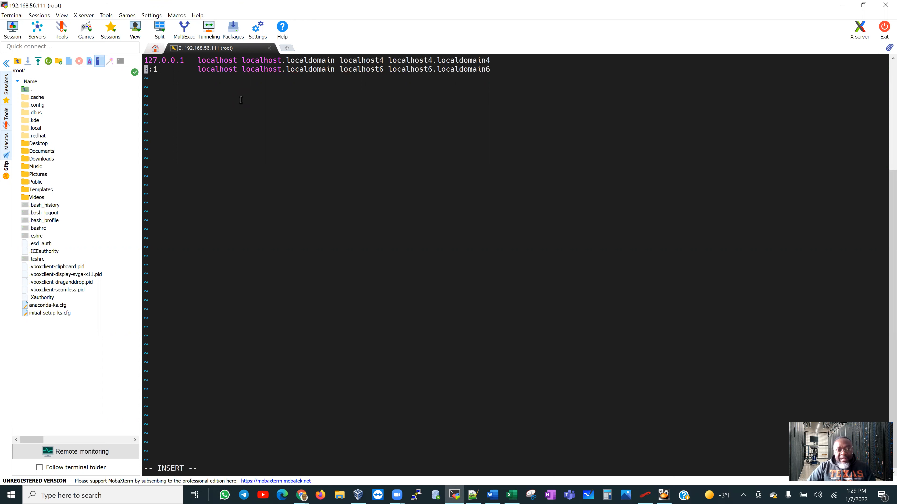
key("Right")
key("Right")
key("Right")
key("Right")
key("Right")
key("Right")
key("Right")
key("Right")
key("Right")
key("Right")
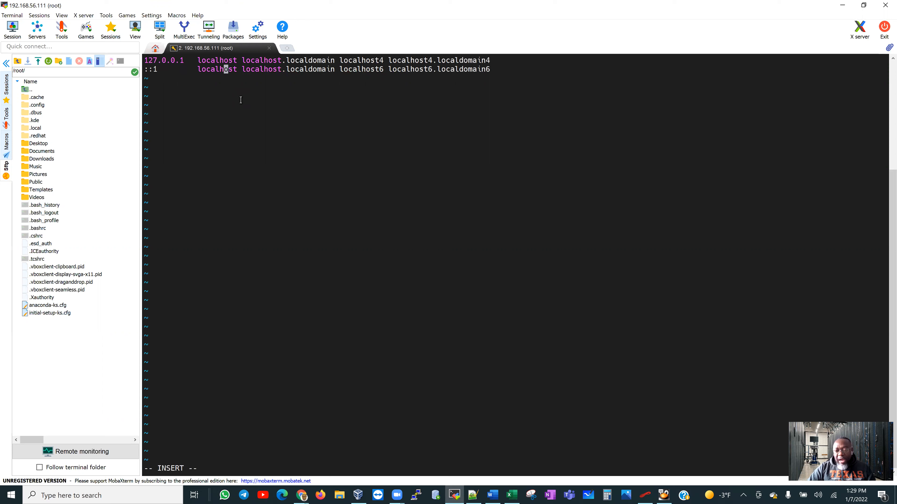
key("End")
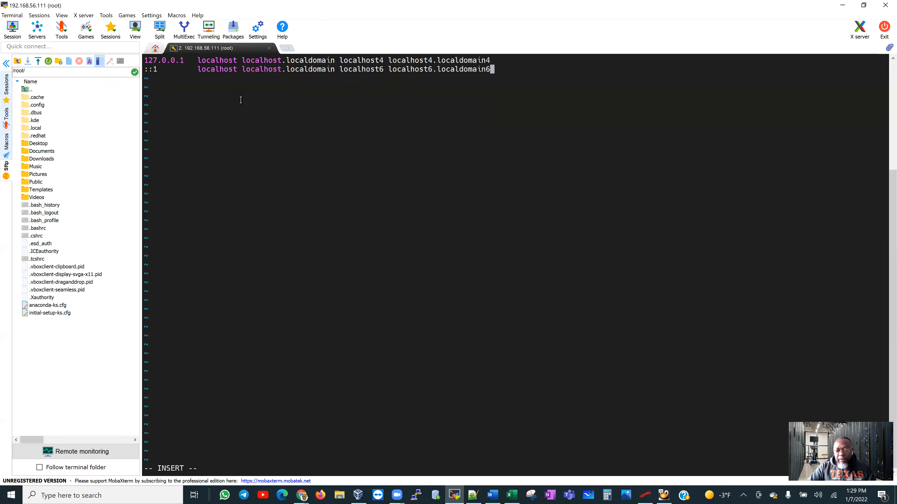
key("Return")
key("Return")
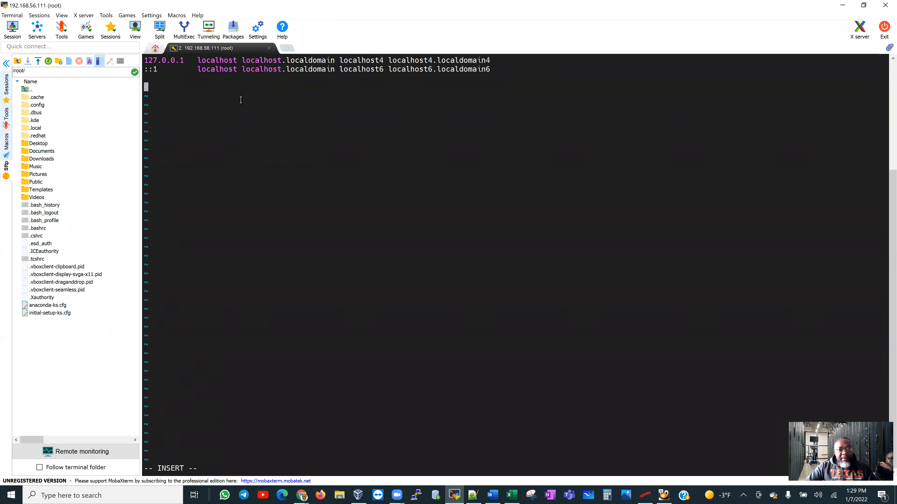
Paste the RAC node address entries and save the file with :wq.
right_click(241, 100)
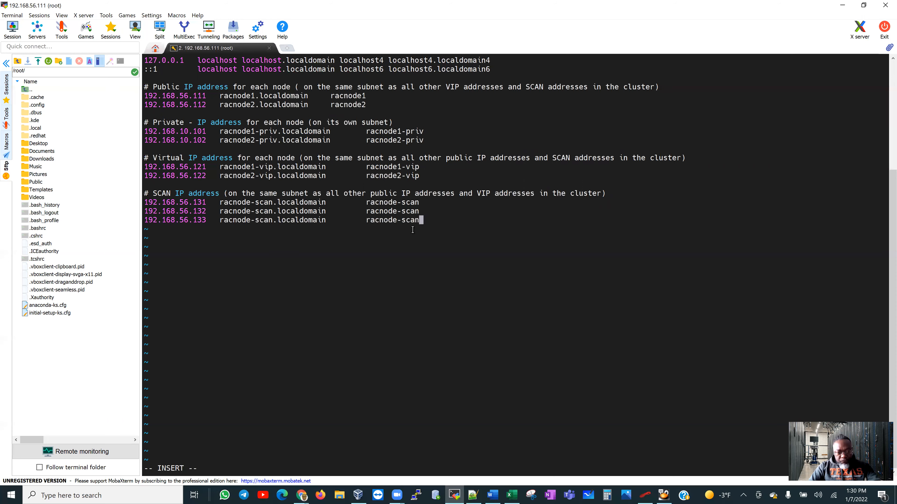
key("Escape")
type(":wq")
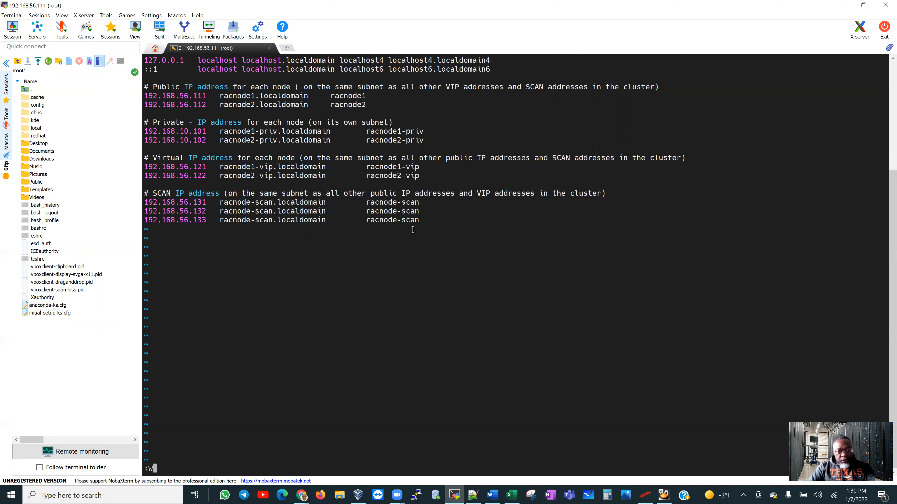
key("Return")
key("Return")
key("Return")
key("Return")
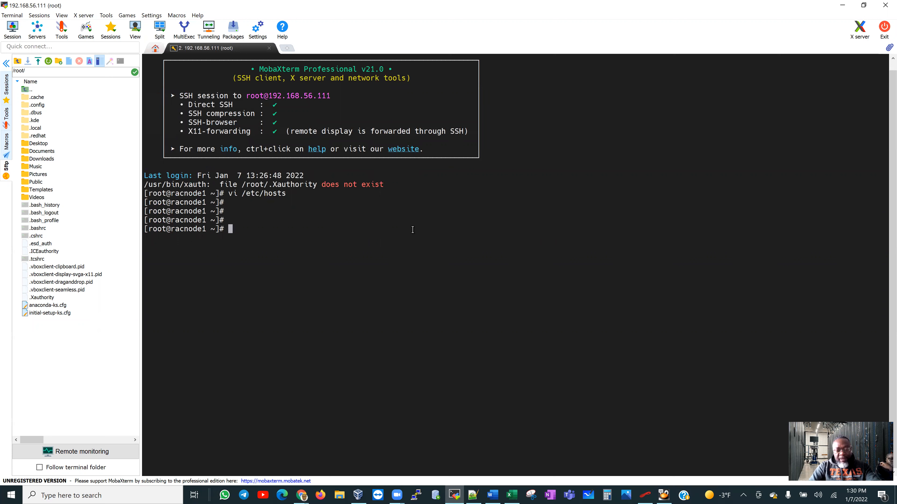
Run cat /etc/hosts to print the saved file with all RAC entries.
type("cat /")
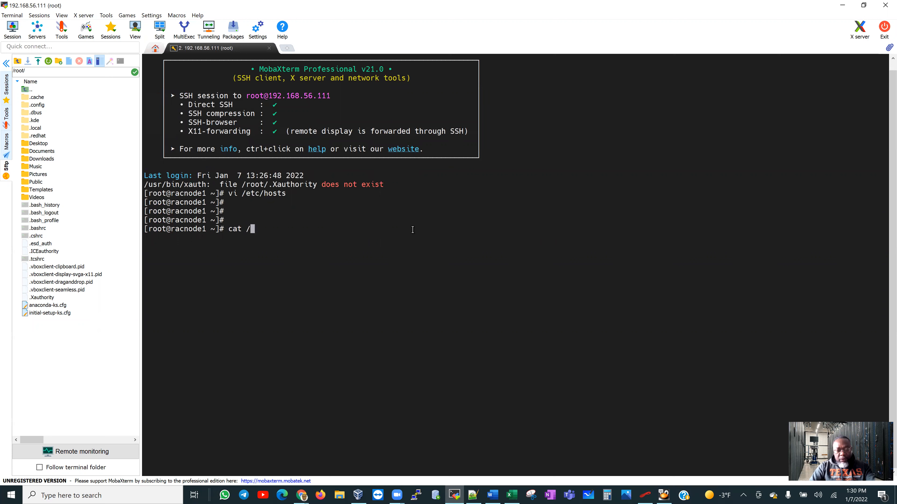
type("etc/")
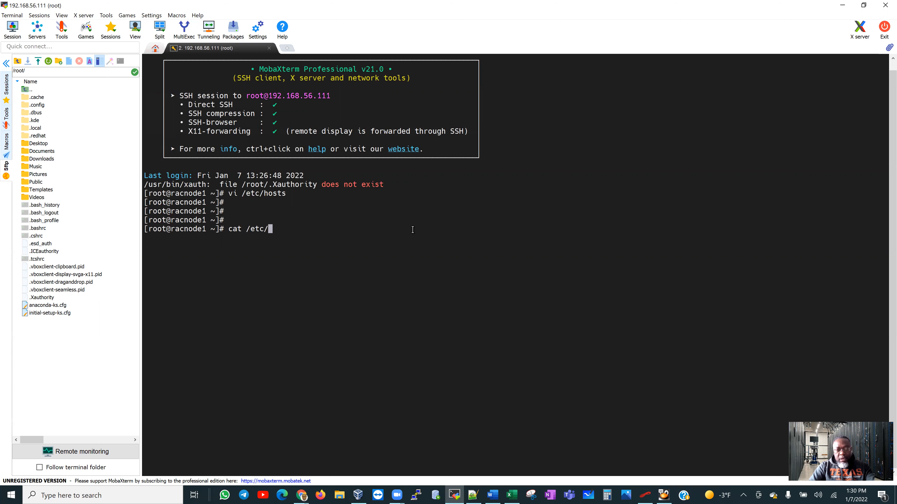
type("hosts")
key("Return")
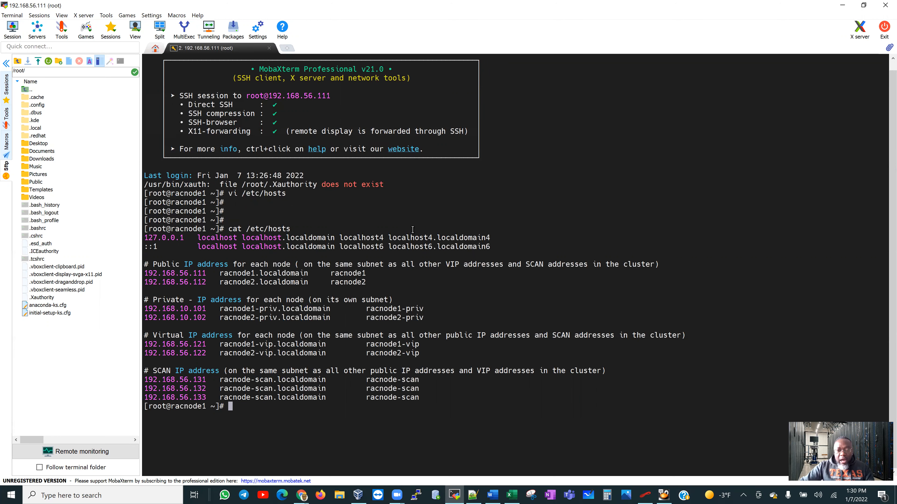
Highlight the 'Prepare Virtual Oracle Linux 7 Server' and 'Clone VM and configure hostname' checklist tasks in Word.
left_click(492, 496)
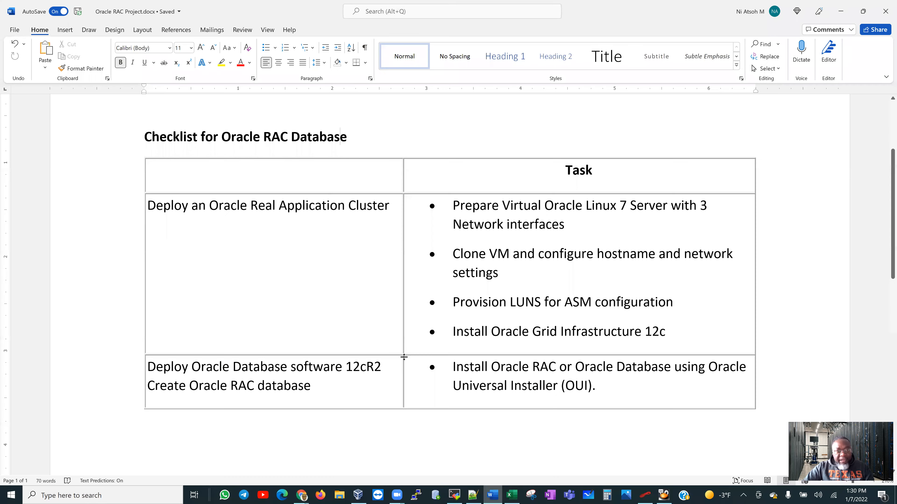
left_click_drag(453, 205, 594, 226)
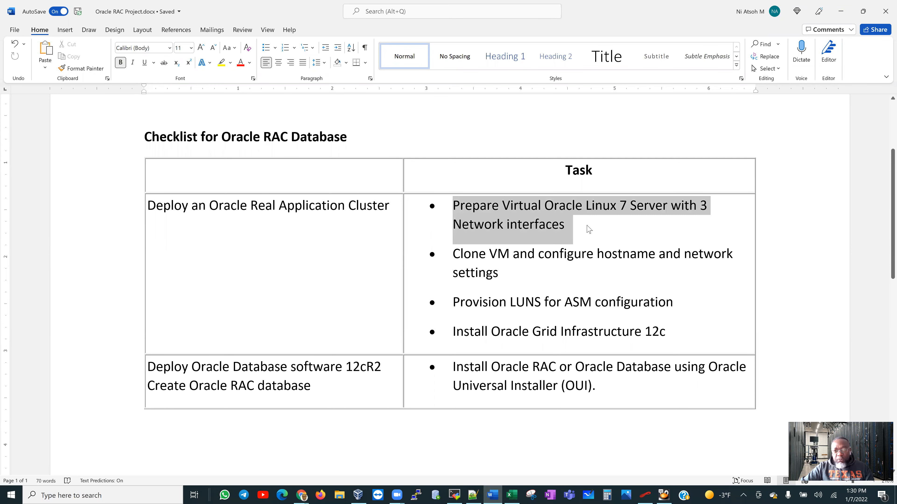
left_click(471, 254)
mouse_move(471, 254)
left_mouse_down()
mouse_move(496, 255)
mouse_move(512, 270)
left_mouse_up()
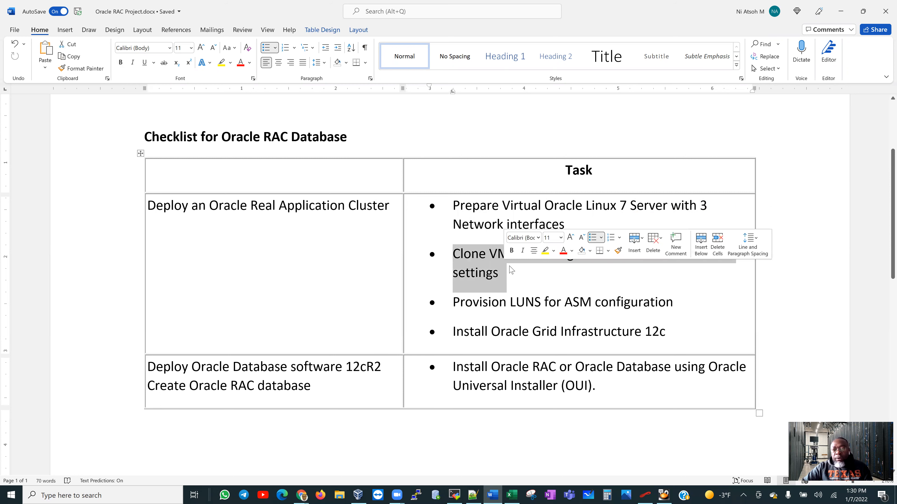